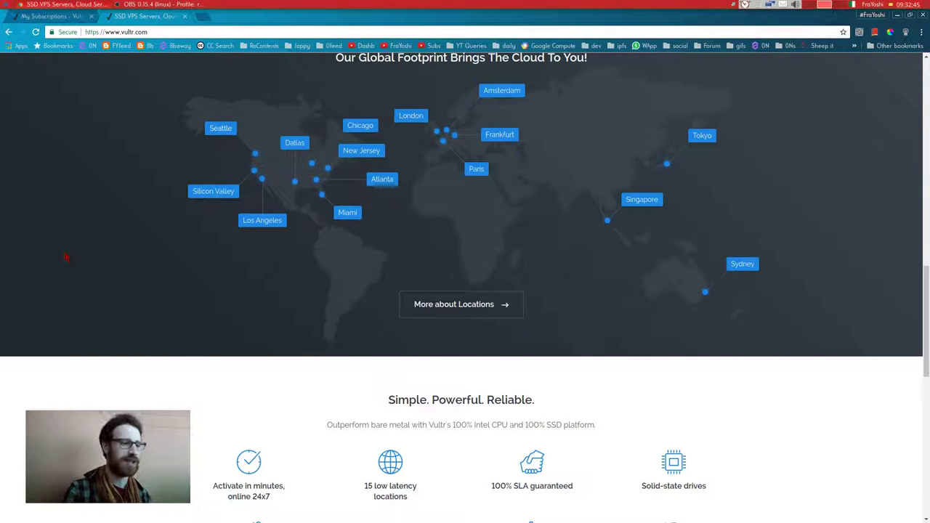
Step: Switch to the Vultr account's server list and open the form for deploying a new instance
{"action": "scroll", "coordinate": [65, 257], "scroll_direction": "up", "scroll_amount": 5}
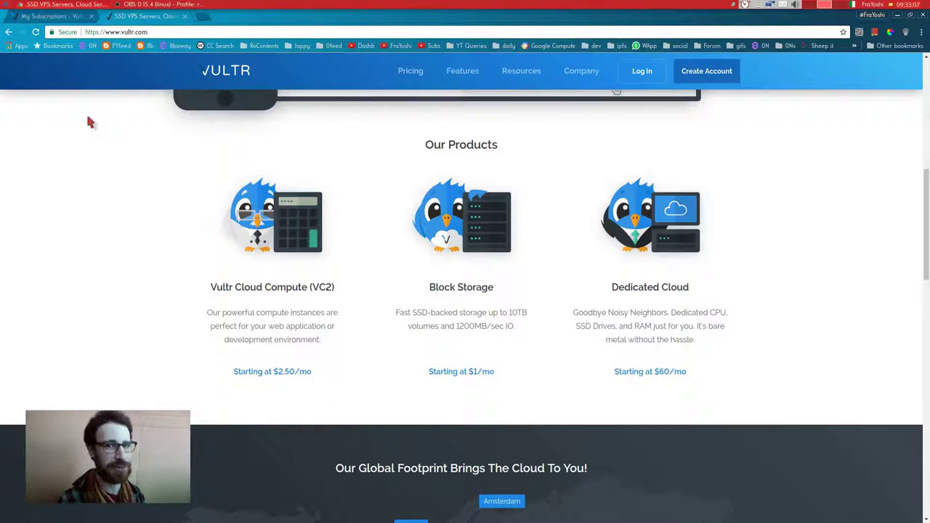
{"action": "left_click", "coordinate": [52, 19]}
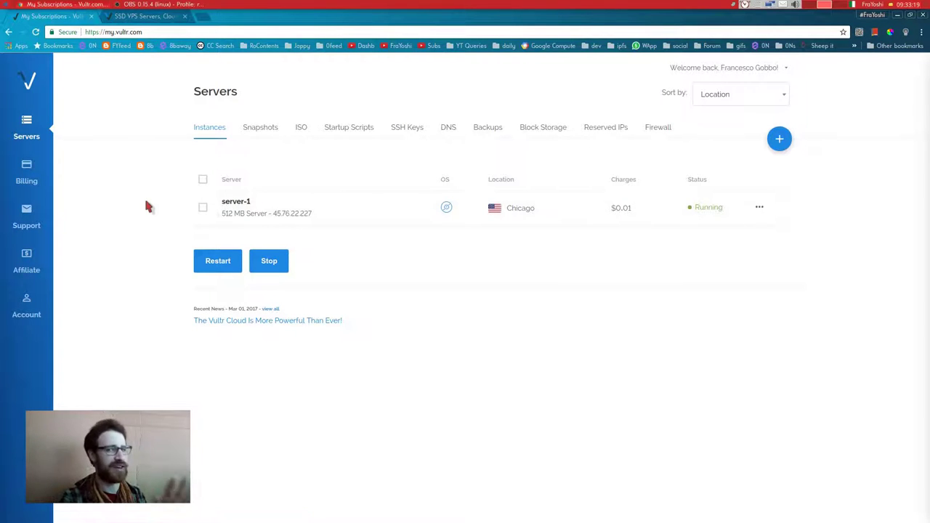
{"action": "left_click", "coordinate": [788, 146]}
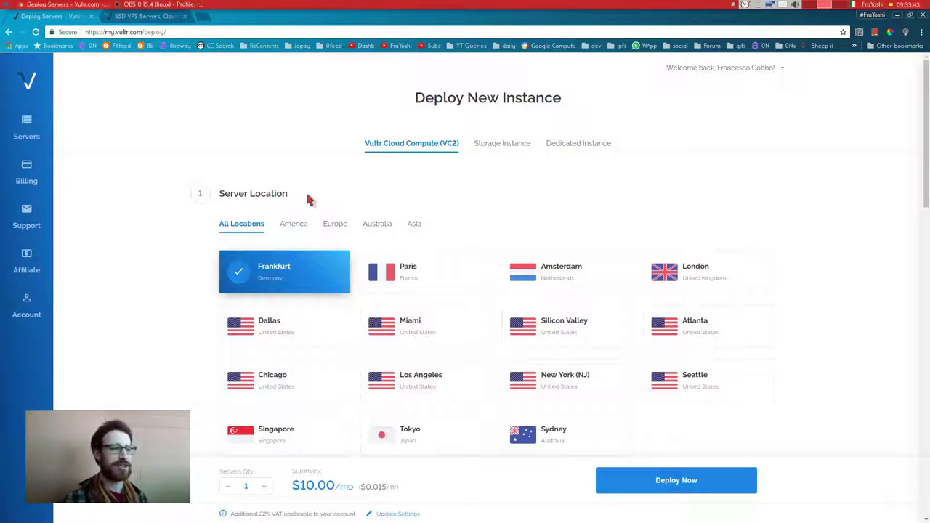
Step: Examine the Dedicated Instance options, trying the 4 x 120 GB size at $240/mo and returning to the 120 GB size at $60/mo
{"action": "left_click", "coordinate": [567, 144]}
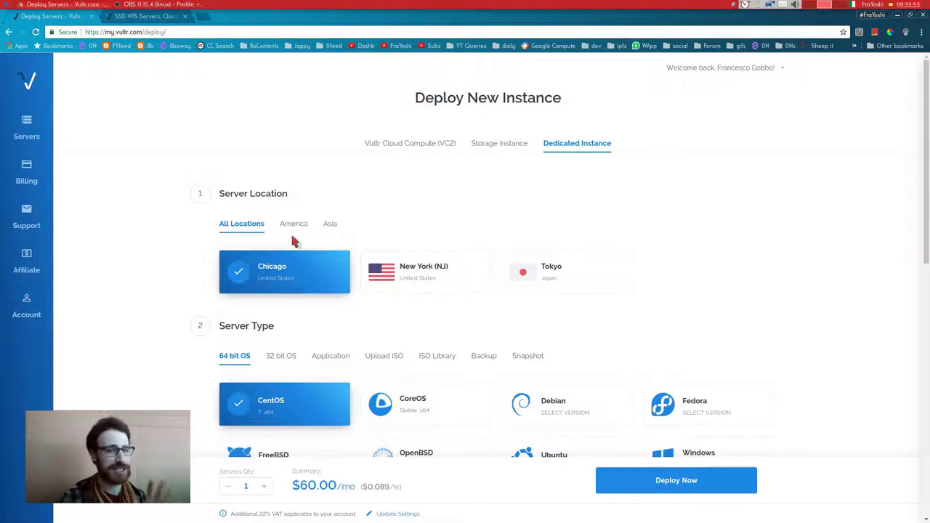
{"action": "scroll", "coordinate": [216, 254], "scroll_direction": "down", "scroll_amount": 2}
{"action": "scroll", "coordinate": [216, 254], "scroll_direction": "down", "scroll_amount": 3}
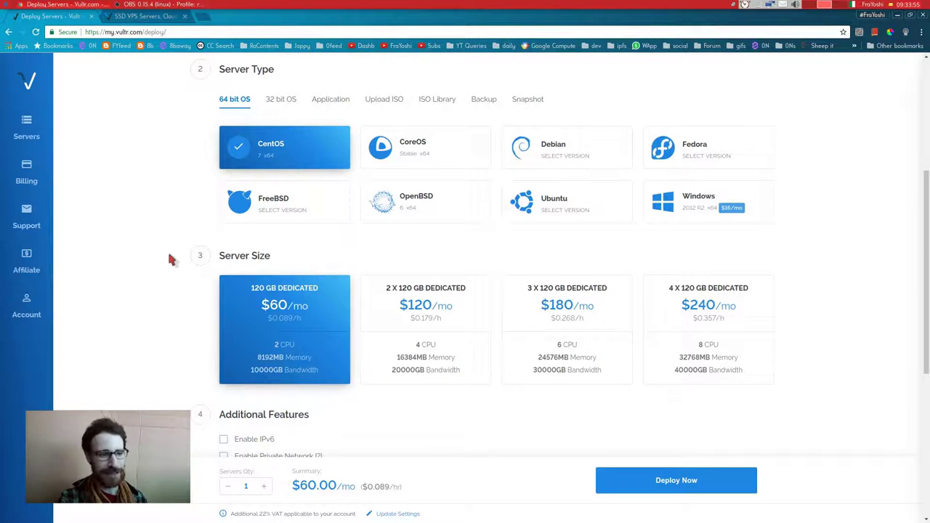
{"action": "scroll", "coordinate": [172, 259], "scroll_direction": "down", "scroll_amount": 3}
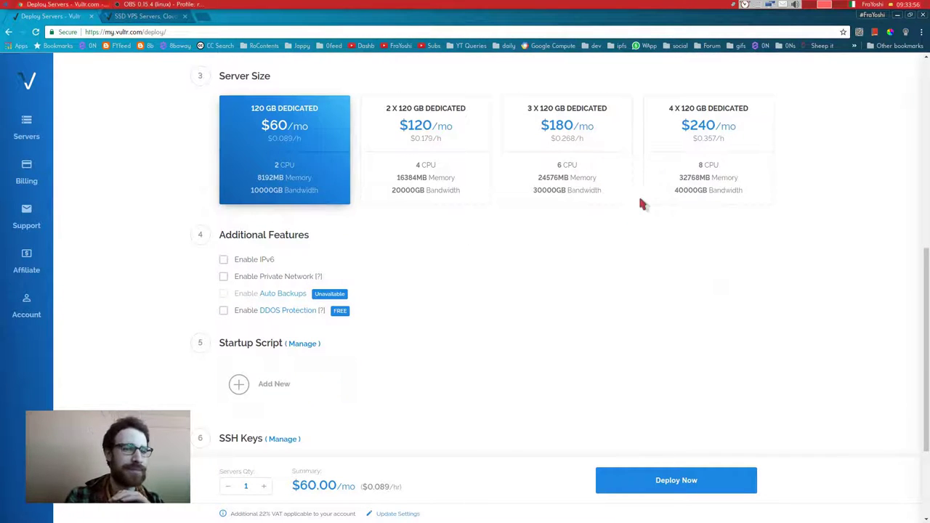
{"action": "left_click", "coordinate": [714, 184]}
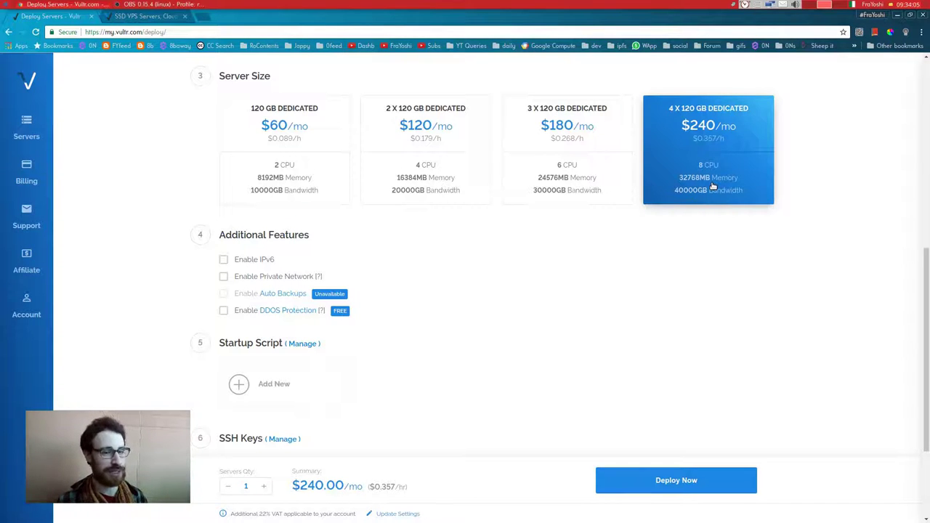
{"action": "left_click", "coordinate": [296, 146]}
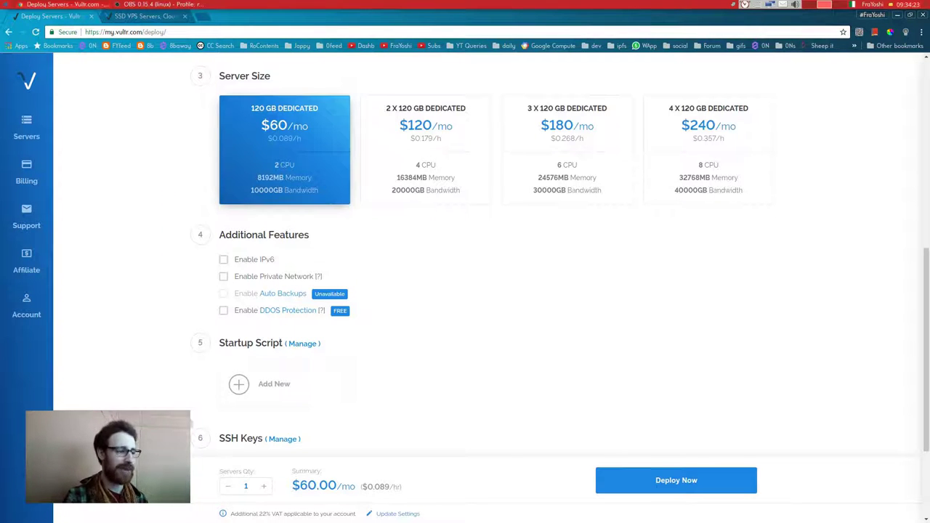
{"action": "scroll", "coordinate": [191, 418], "scroll_direction": "up", "scroll_amount": 6}
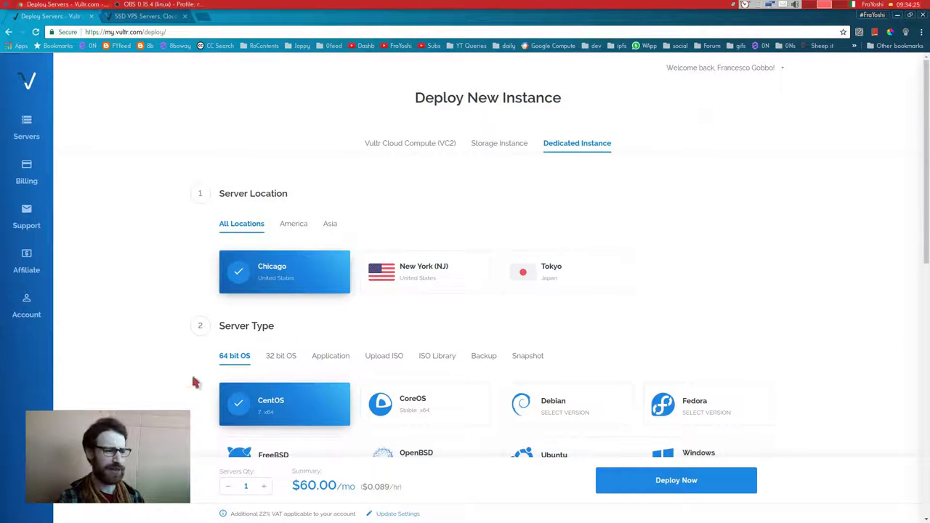
Step: Choose a Vultr Cloud Compute (VC2) instance with New York (NJ) as the server location
{"action": "left_click", "coordinate": [436, 148]}
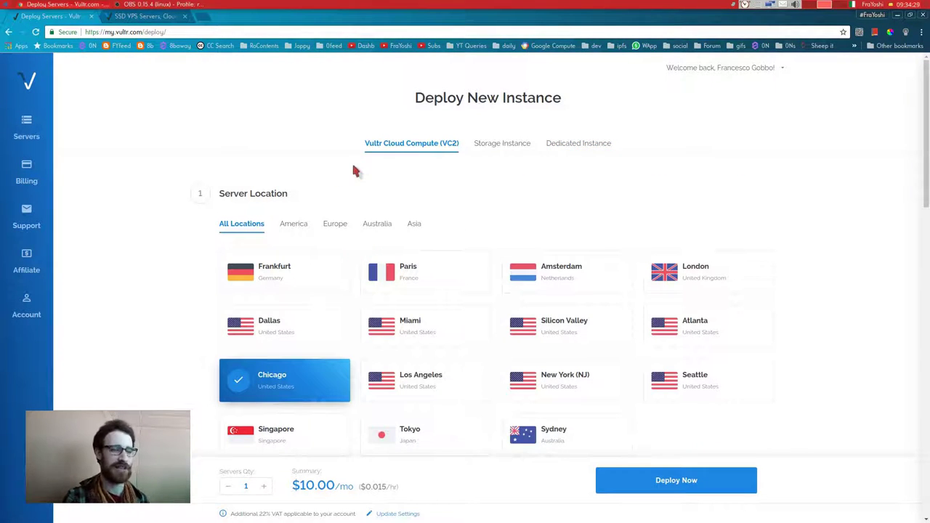
{"action": "scroll", "coordinate": [308, 186], "scroll_direction": "down", "scroll_amount": 1}
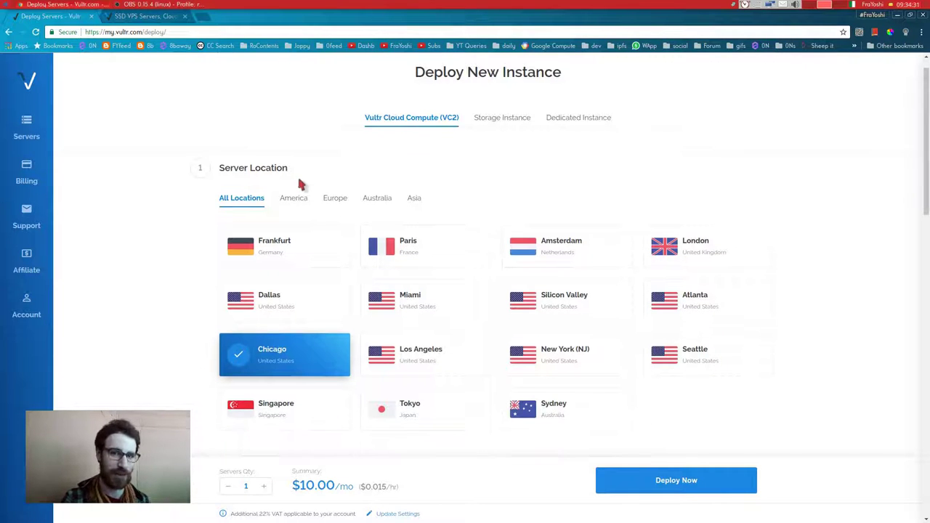
{"action": "scroll", "coordinate": [307, 182], "scroll_direction": "down", "scroll_amount": 5}
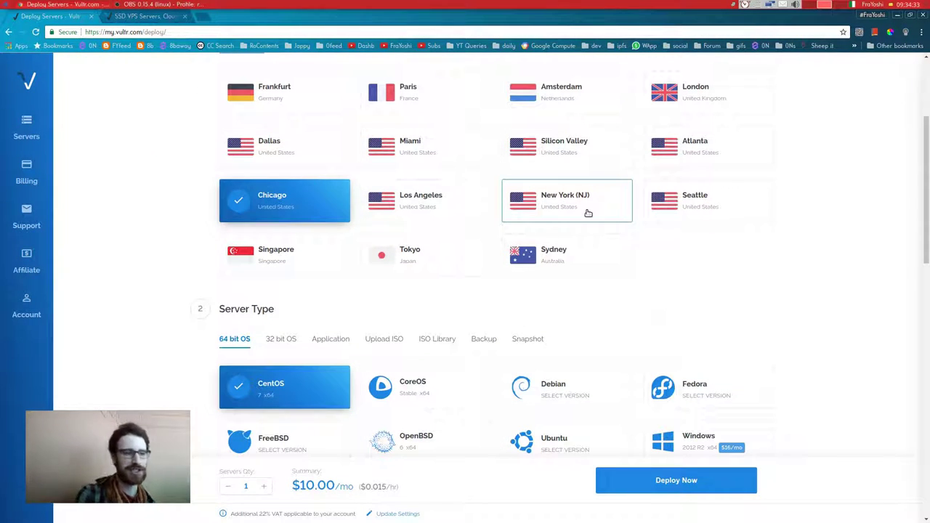
{"action": "left_click", "coordinate": [587, 212]}
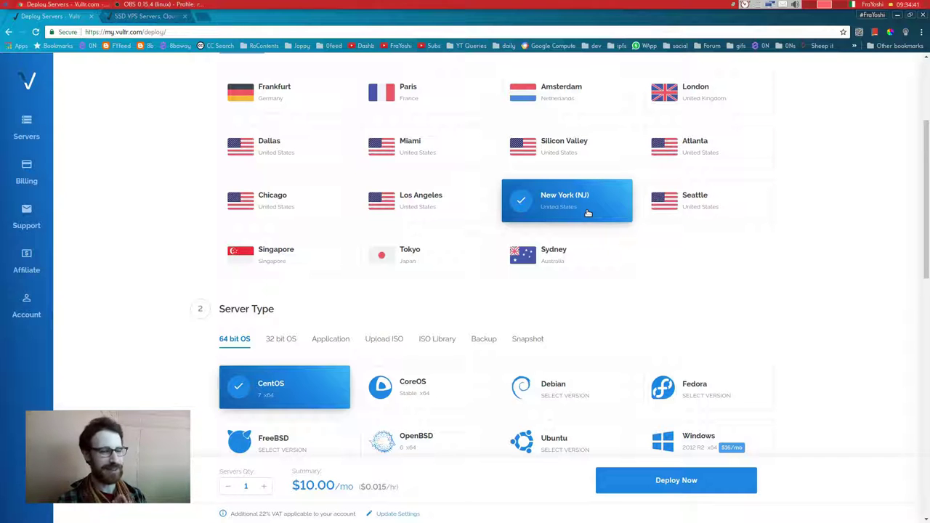
Step: Examine the Server Type choices, covering the 64 bit OS list, the ISO Library and the uploaded ISOs
{"action": "scroll", "coordinate": [199, 264], "scroll_direction": "down", "scroll_amount": 3}
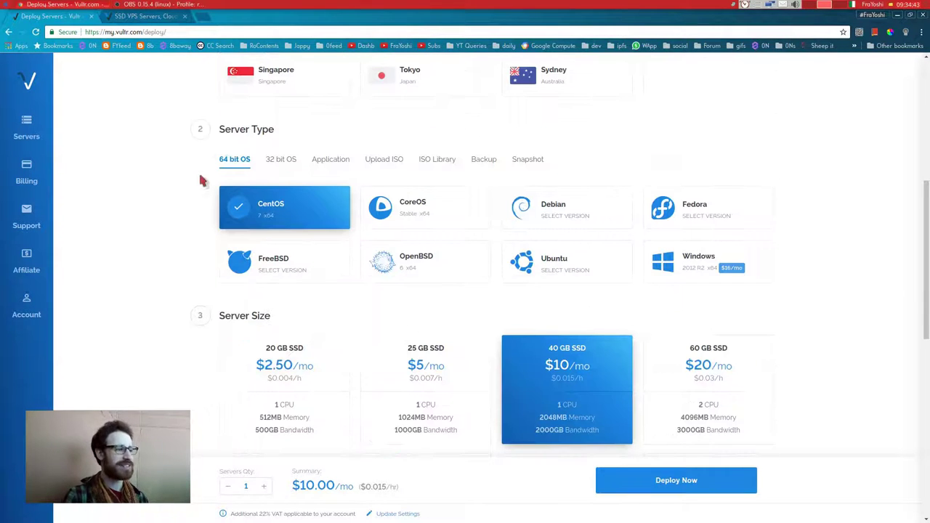
{"action": "left_click_drag", "start_coordinate": [230, 129], "coordinate": [282, 131]}
{"action": "left_click", "coordinate": [282, 131]}
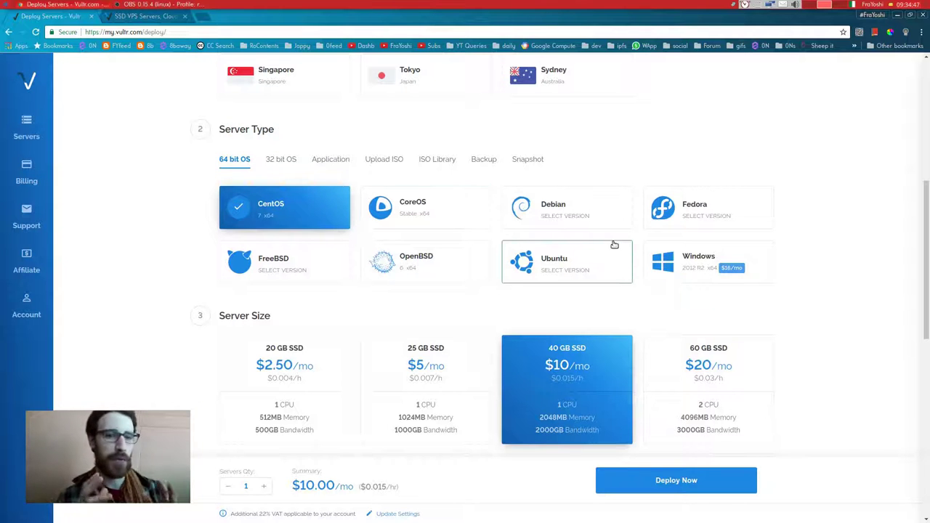
{"action": "left_click", "coordinate": [581, 265]}
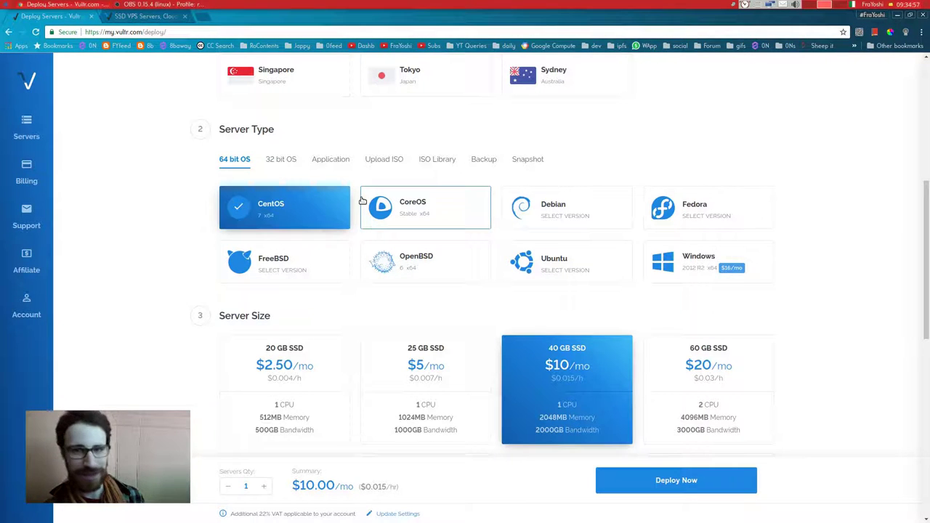
{"action": "left_click", "coordinate": [435, 160]}
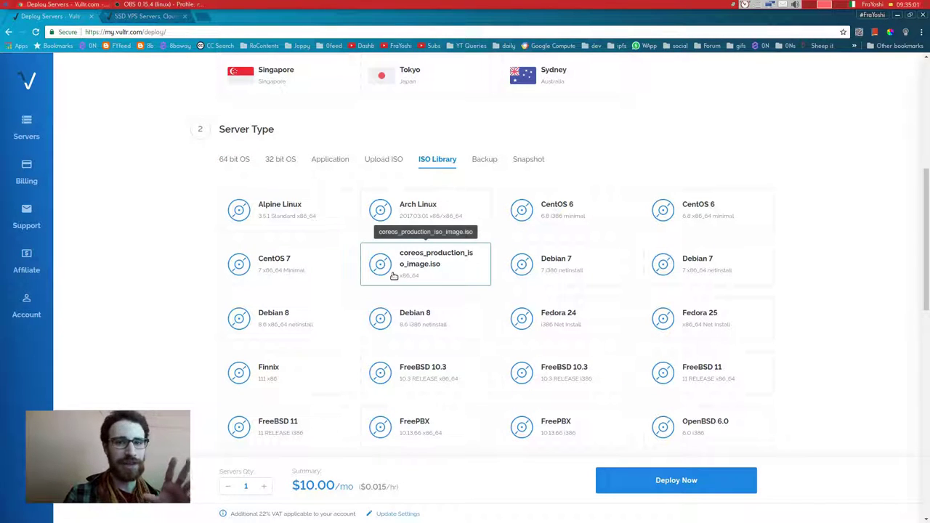
{"action": "scroll", "coordinate": [177, 288], "scroll_direction": "down", "scroll_amount": 3}
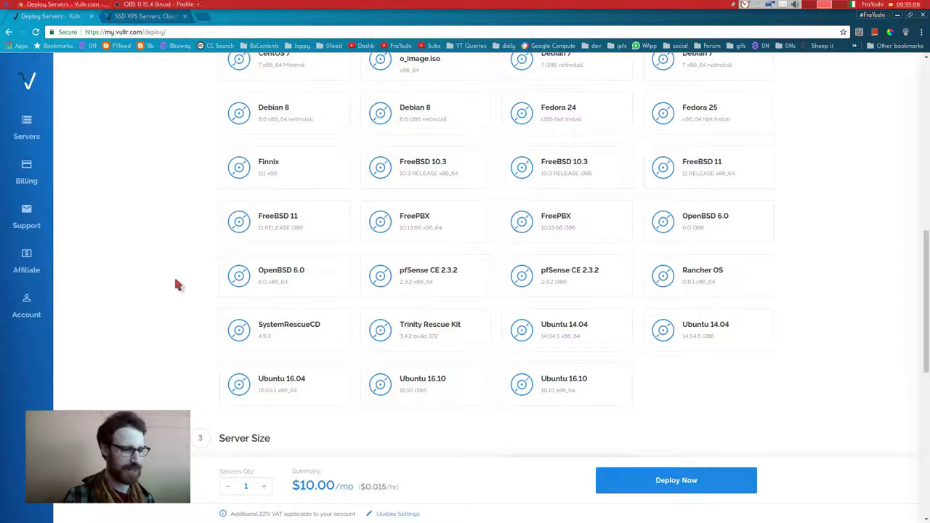
{"action": "scroll", "coordinate": [555, 386], "scroll_direction": "up", "scroll_amount": 2}
{"action": "scroll", "coordinate": [554, 386], "scroll_direction": "up", "scroll_amount": 3}
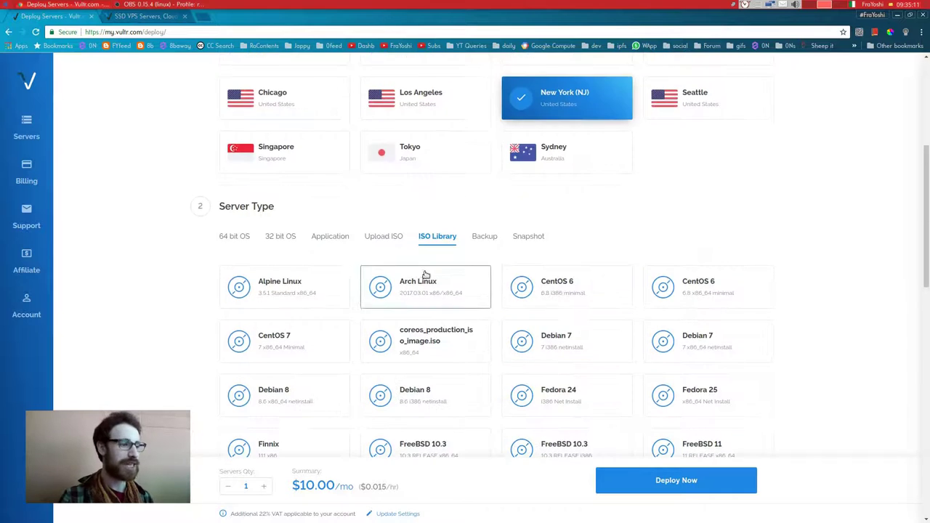
{"action": "left_click", "coordinate": [391, 244]}
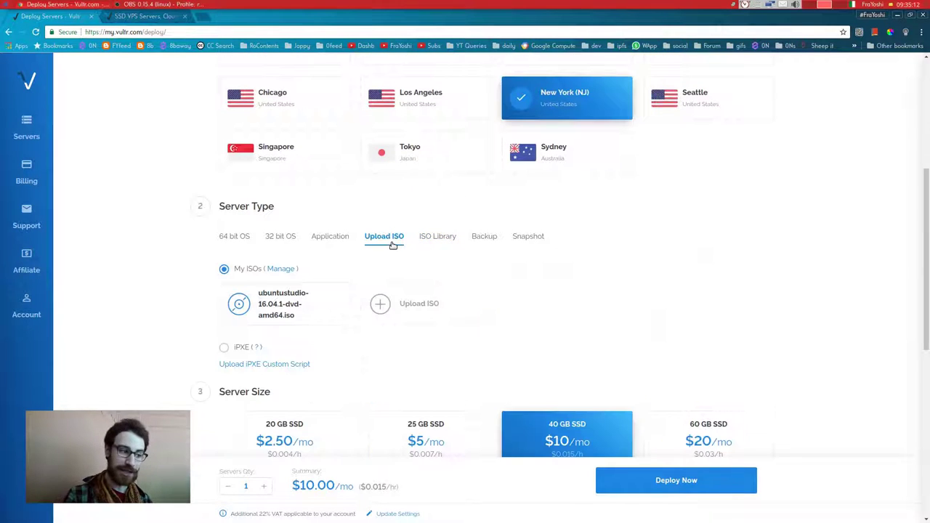
{"action": "left_click", "coordinate": [239, 303]}
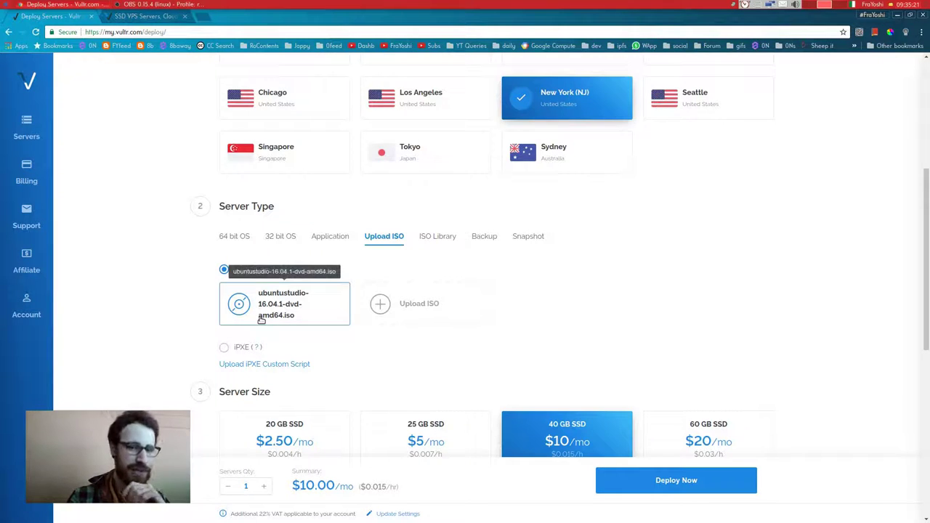
Step: Choose Ubuntu 16.10 x86_64 from the ISO Library as the server type
{"action": "left_click", "coordinate": [423, 242]}
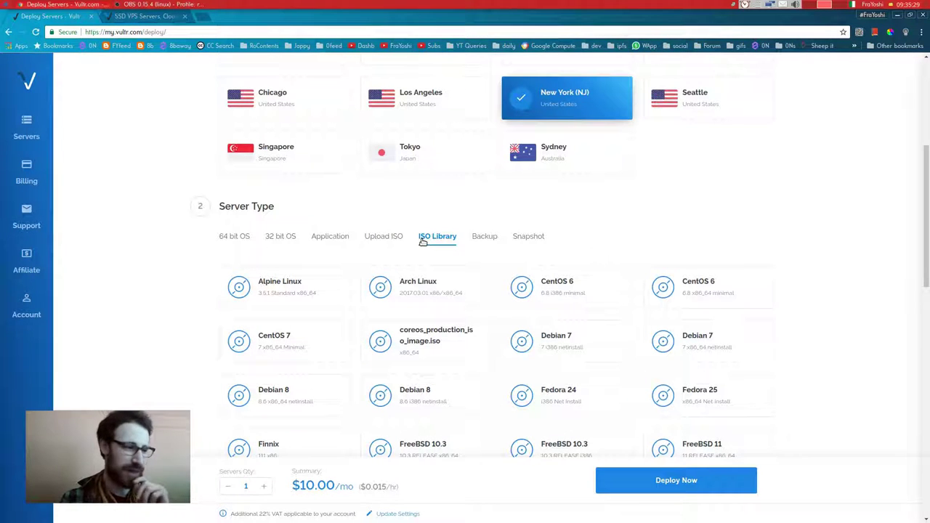
{"action": "scroll", "coordinate": [581, 353], "scroll_direction": "down", "scroll_amount": 5}
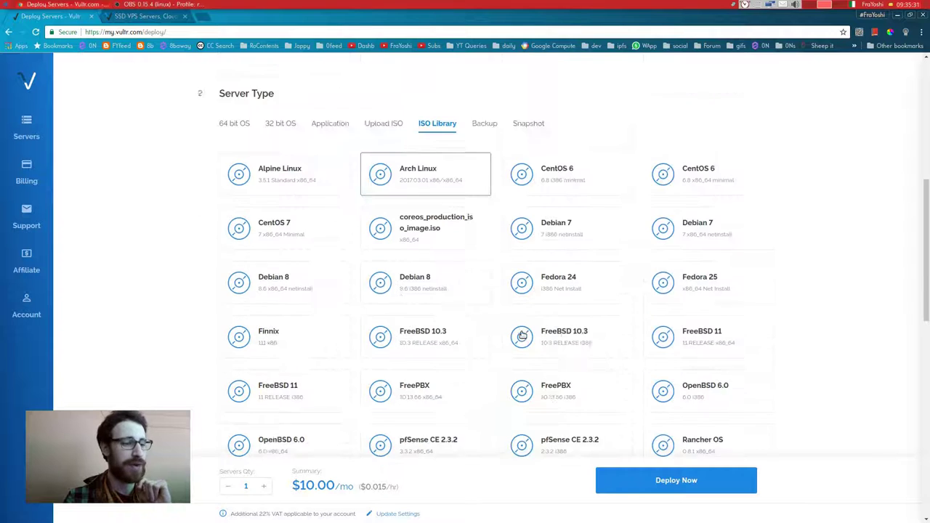
{"action": "left_click", "coordinate": [561, 305]}
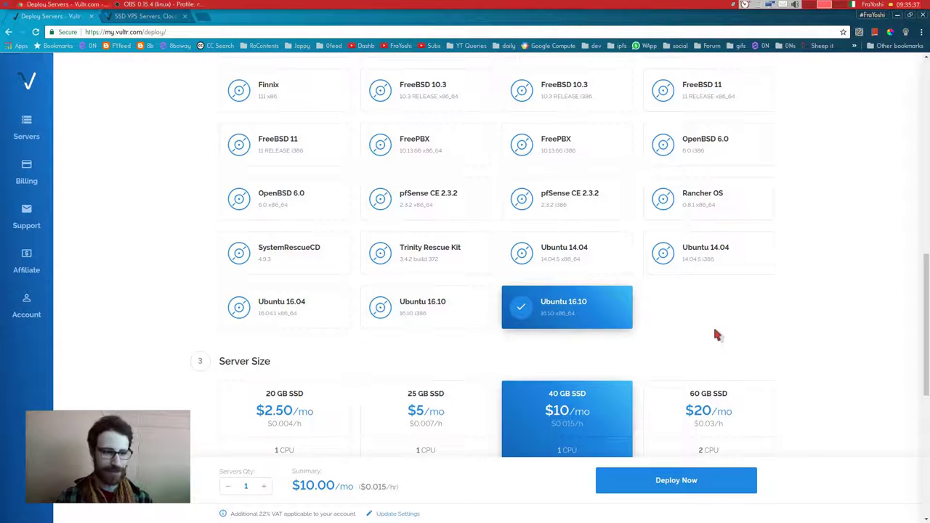
Step: Choose the 20 GB SSD server size at $2.50/mo and enable Block Storage Compatible
{"action": "scroll", "coordinate": [711, 326], "scroll_direction": "down", "scroll_amount": 3}
{"action": "left_click", "coordinate": [281, 210]}
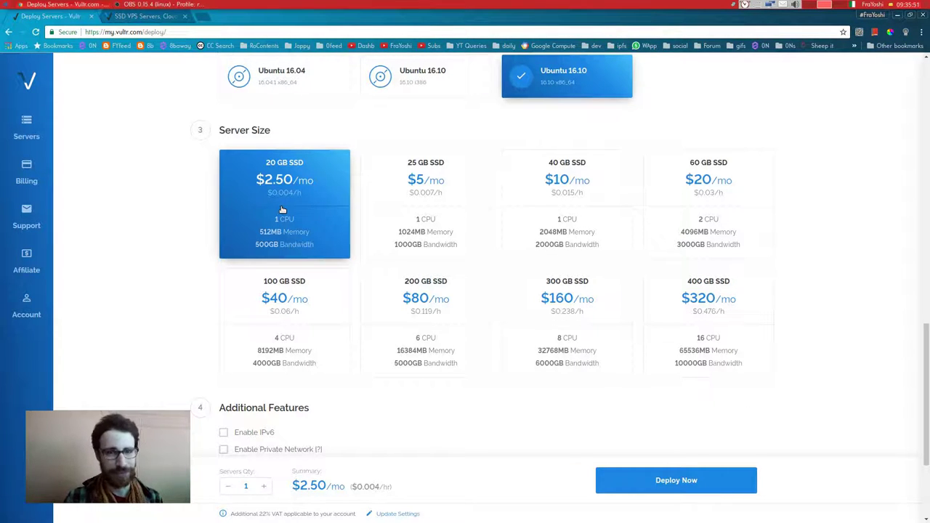
{"action": "scroll", "coordinate": [282, 210], "scroll_direction": "down", "scroll_amount": 2}
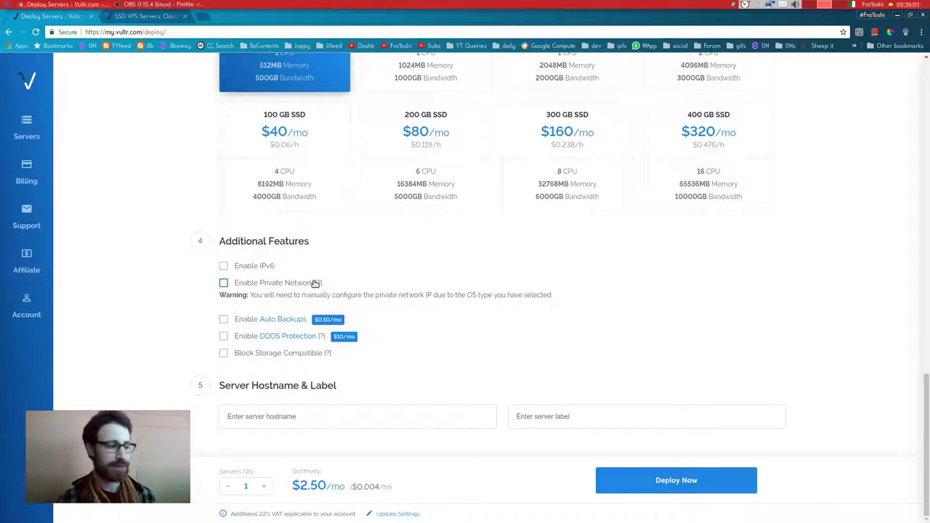
{"action": "left_click", "coordinate": [246, 354]}
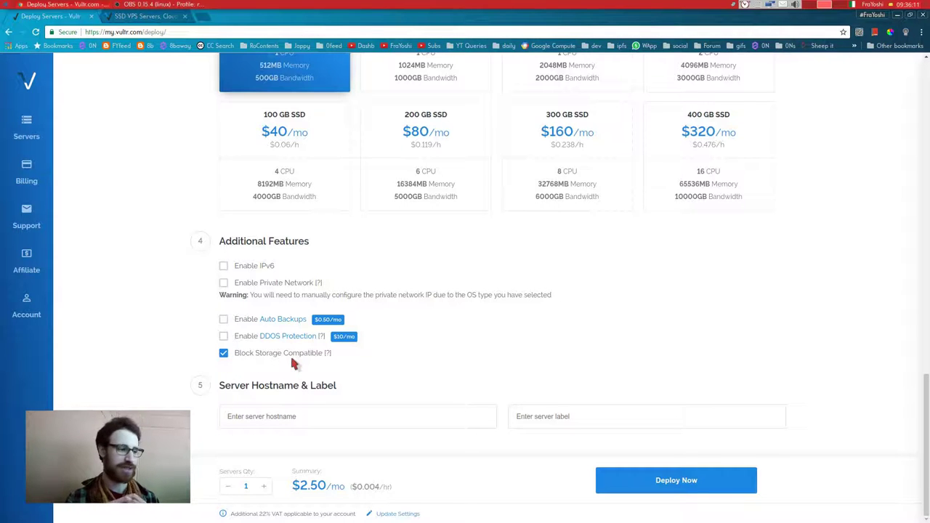
Step: Set the server hostname to "tutorial"
{"action": "scroll", "coordinate": [290, 356], "scroll_direction": "up", "scroll_amount": 3}
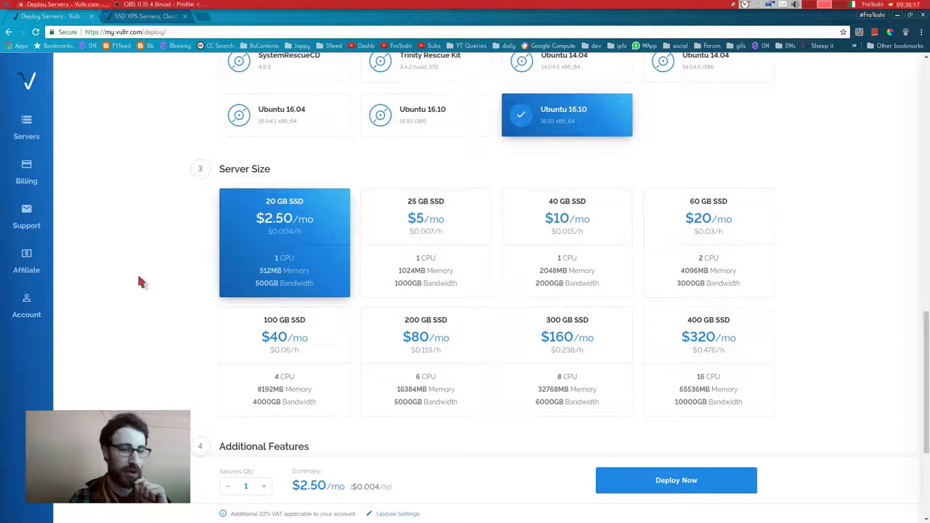
{"action": "scroll", "coordinate": [139, 281], "scroll_direction": "down", "scroll_amount": 3}
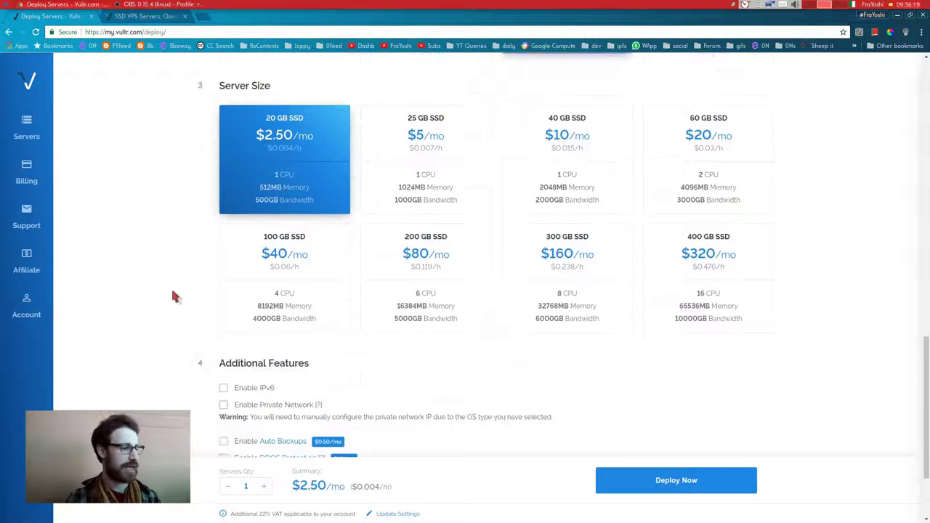
{"action": "left_click", "coordinate": [279, 417]}
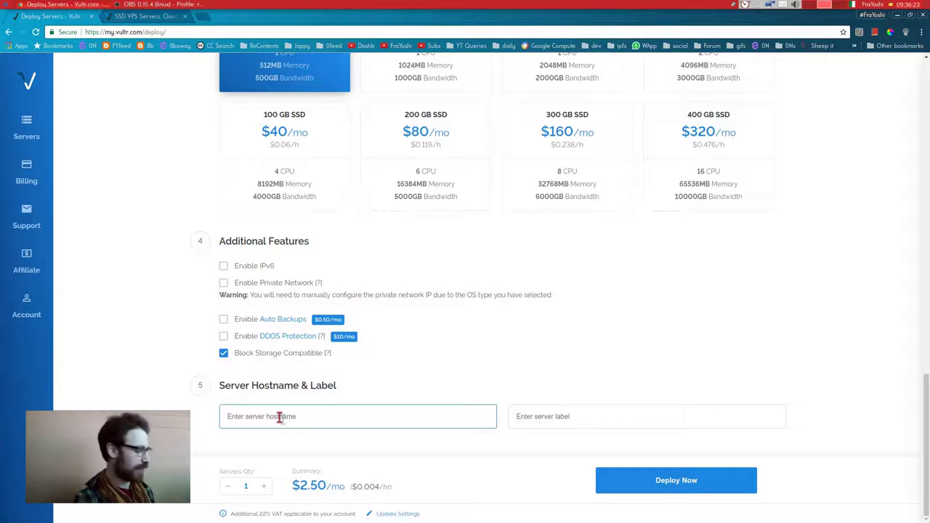
{"action": "type", "text": "t"}
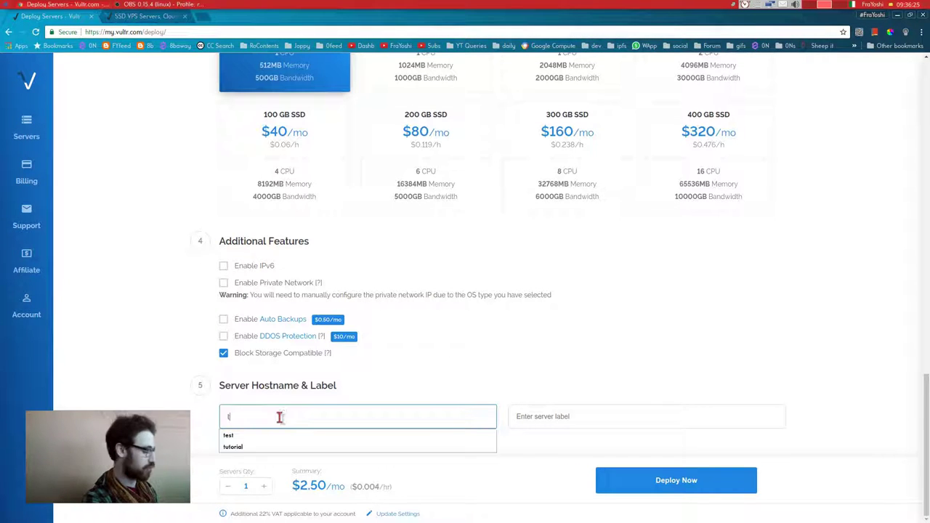
{"action": "type", "text": "utori"}
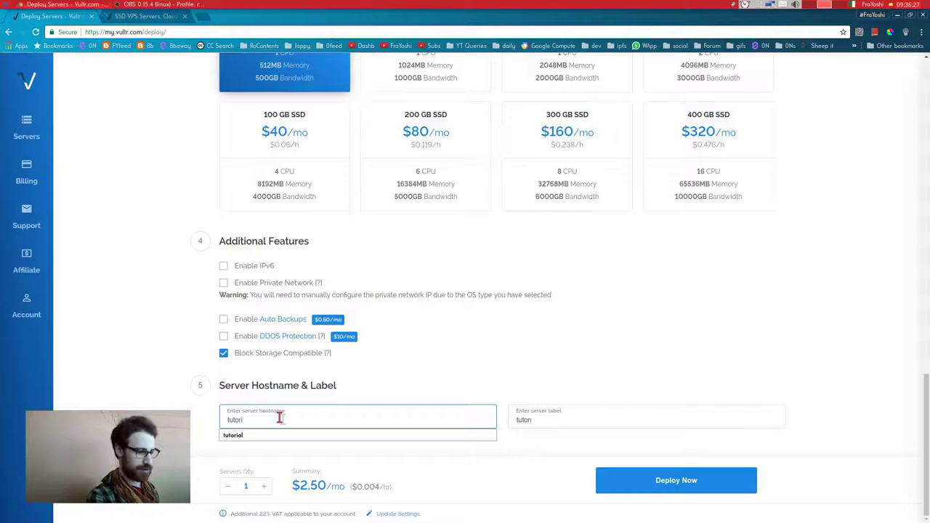
{"action": "key", "text": "Down"}
{"action": "key", "text": "Return"}
Step: Replace the partial server label with "tutorial"
{"action": "left_click", "coordinate": [569, 419]}
{"action": "key", "text": "BackSpace"}
{"action": "key", "text": "BackSpace"}
{"action": "key", "text": "BackSpace"}
{"action": "key", "text": "BackSpace"}
{"action": "type", "text": "tuto"}
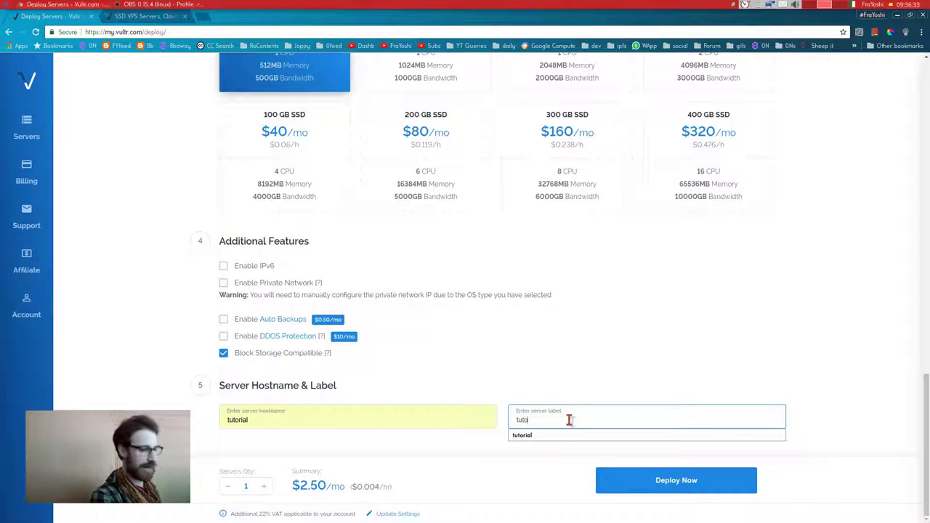
{"action": "type", "text": "rial"}
{"action": "left_click", "coordinate": [653, 334]}
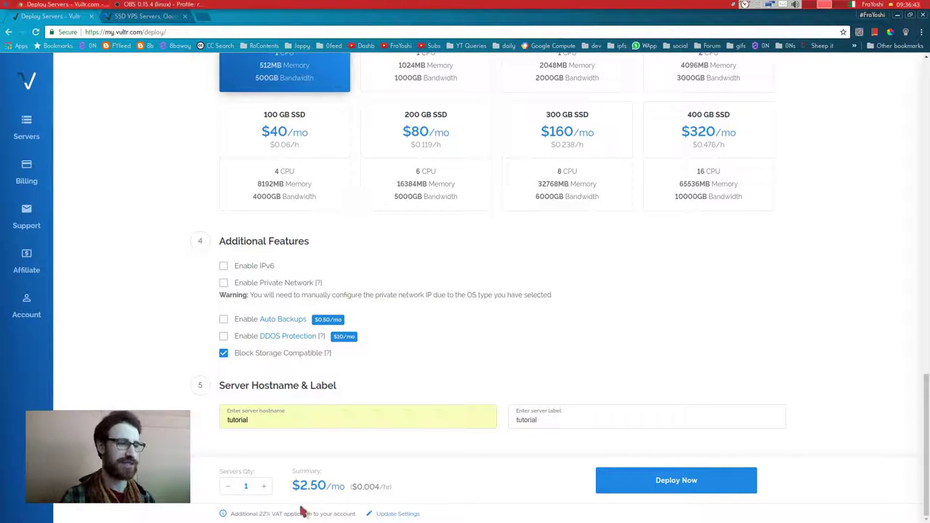
{"action": "scroll", "coordinate": [843, 370], "scroll_direction": "up", "scroll_amount": 3}
{"action": "scroll", "coordinate": [836, 374], "scroll_direction": "down", "scroll_amount": 3}
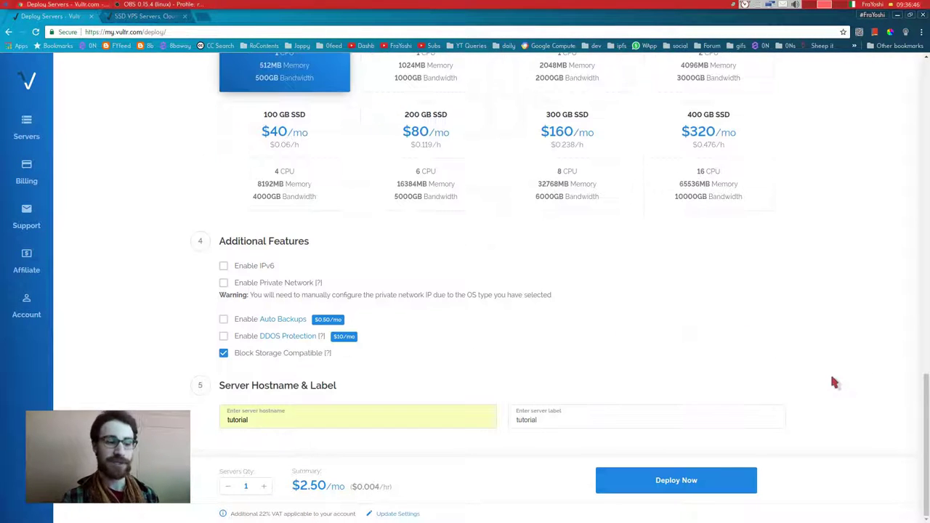
Step: Deploy the configured "tutorial" server and reload the list of server instances
{"action": "left_click", "coordinate": [672, 483]}
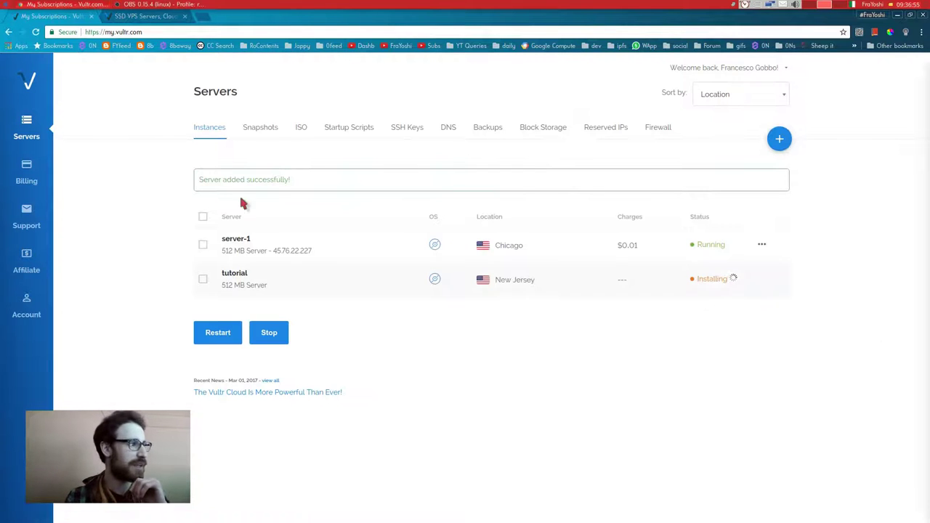
{"action": "left_click", "coordinate": [155, 5]}
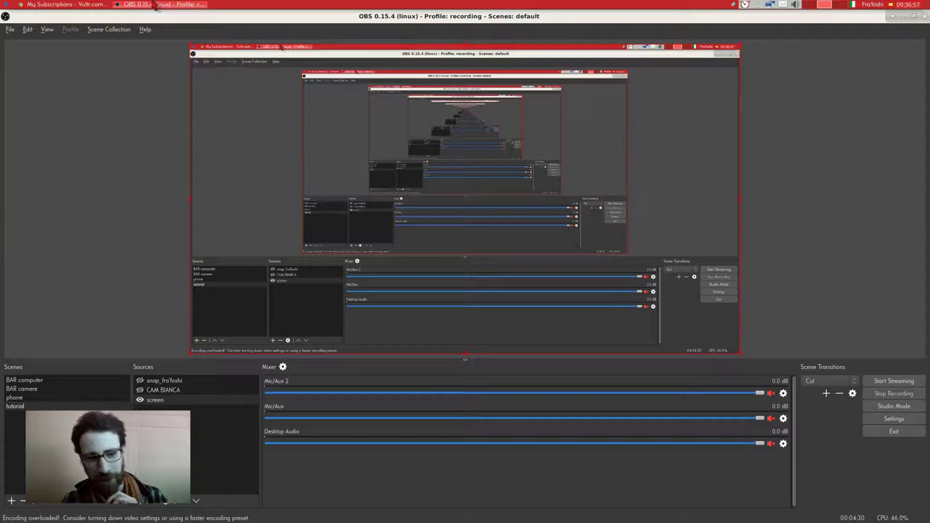
{"action": "left_click", "coordinate": [66, 4]}
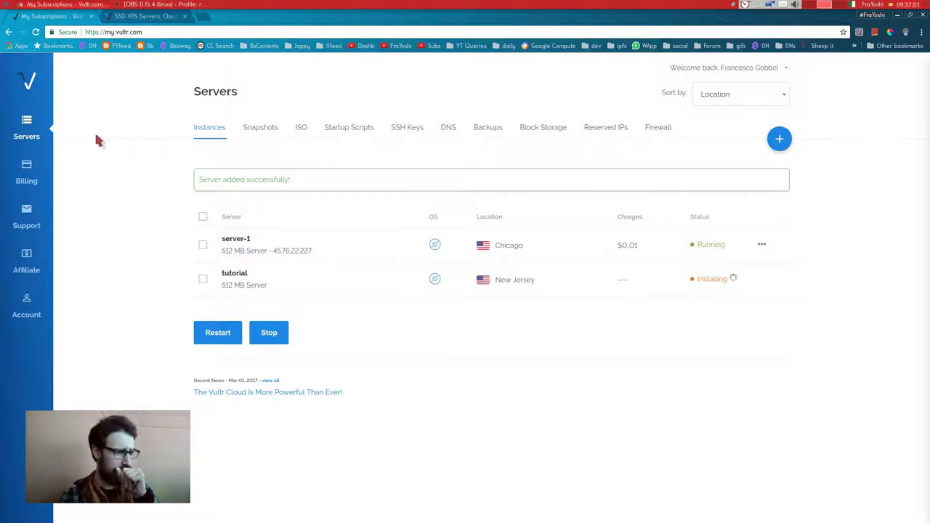
{"action": "left_click", "coordinate": [234, 274]}
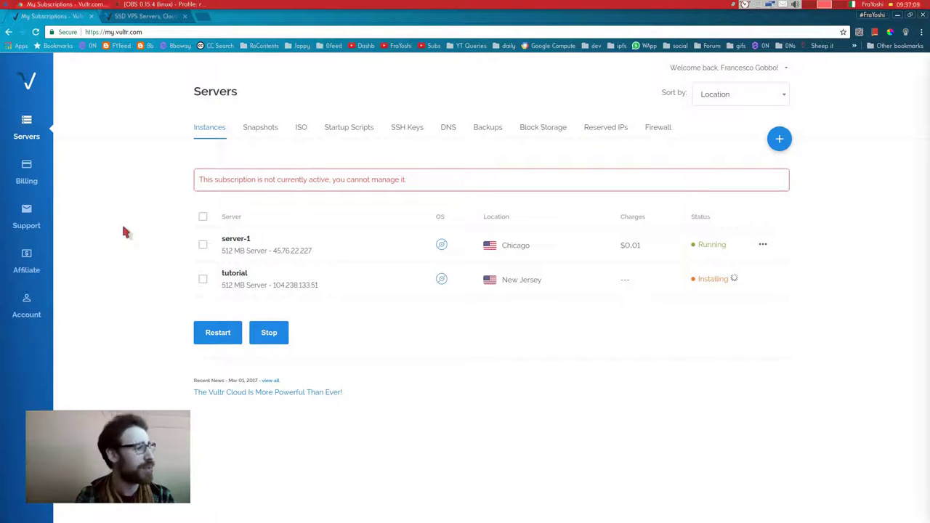
{"action": "left_click", "coordinate": [26, 129]}
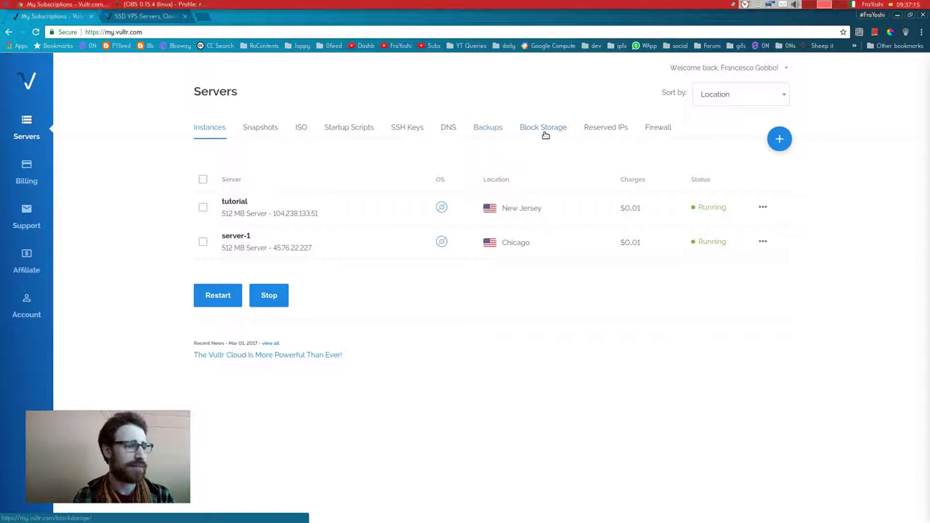
Step: Start a new Storage Instance deployment located in New York (NJ)
{"action": "left_click", "coordinate": [785, 142]}
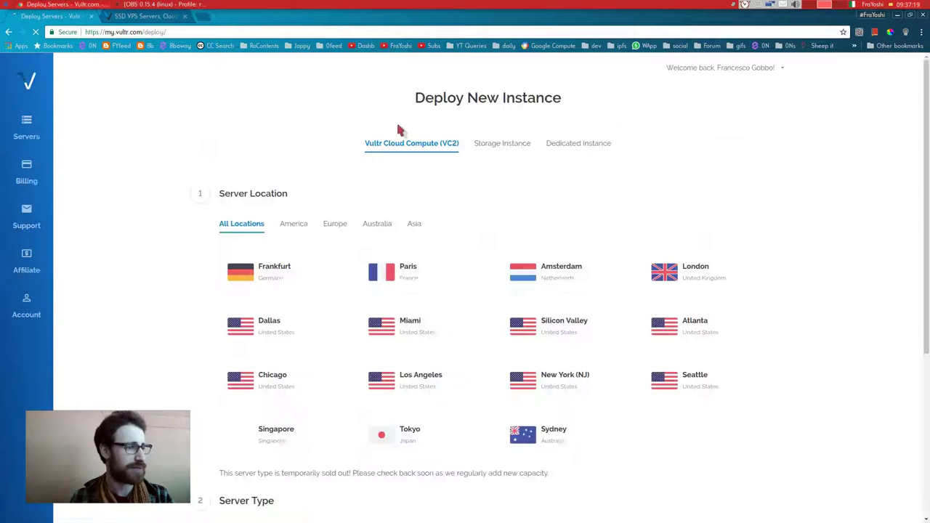
{"action": "left_click", "coordinate": [509, 144]}
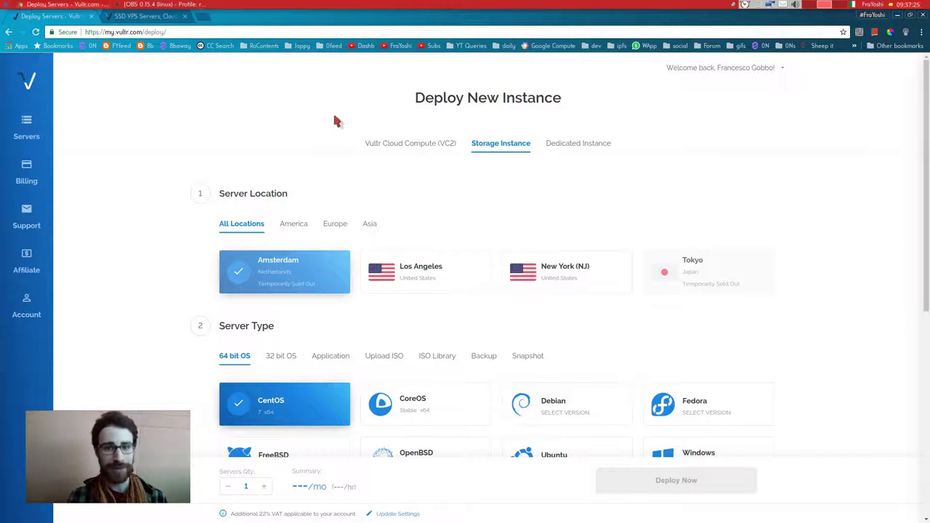
{"action": "left_click", "coordinate": [552, 281]}
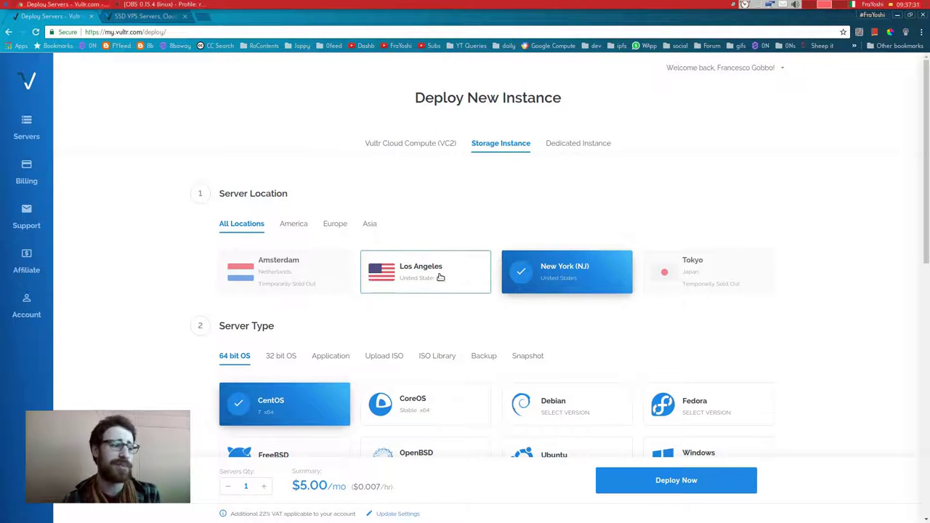
{"action": "left_click", "coordinate": [469, 279]}
{"action": "left_click", "coordinate": [521, 278]}
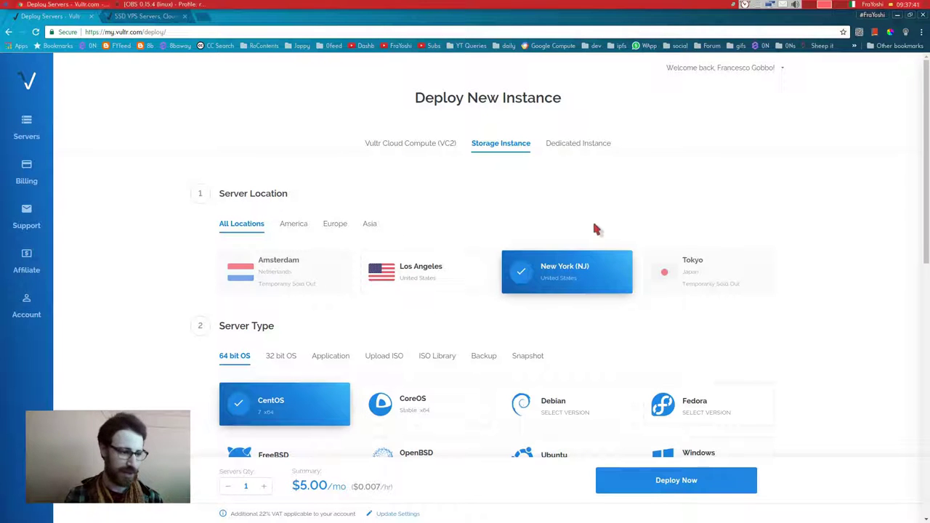
Step: Review the storage instance's type, size and additional features, and enter "a_name" as its hostname
{"action": "scroll", "coordinate": [593, 229], "scroll_direction": "down", "scroll_amount": 3}
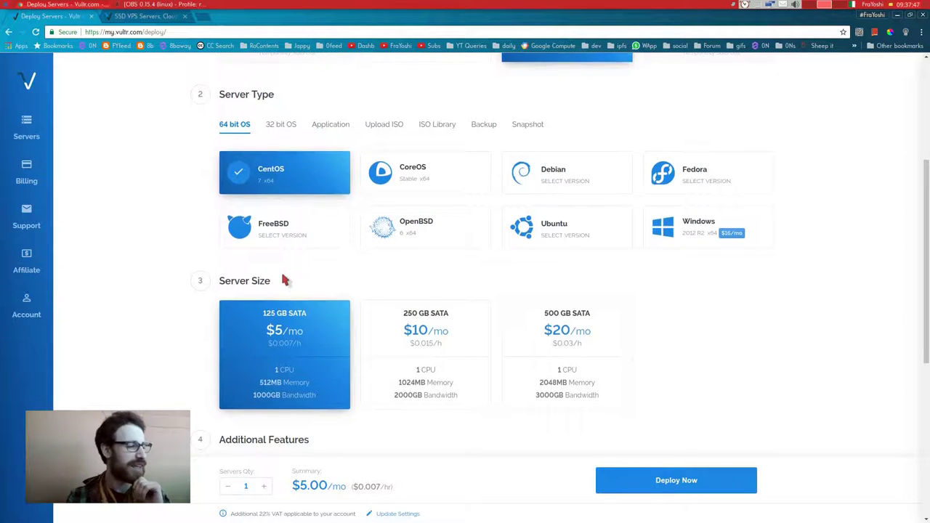
{"action": "scroll", "coordinate": [283, 280], "scroll_direction": "down", "scroll_amount": 2}
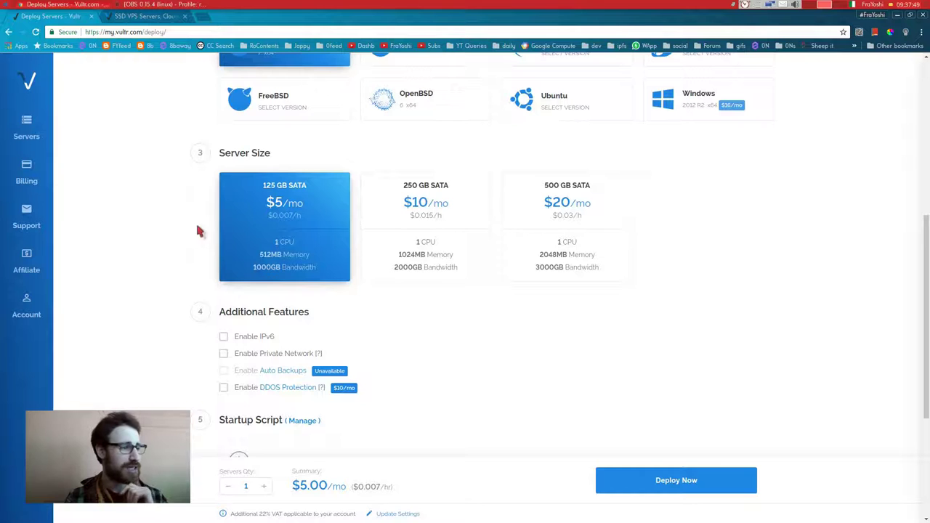
{"action": "scroll", "coordinate": [174, 228], "scroll_direction": "down", "scroll_amount": 1}
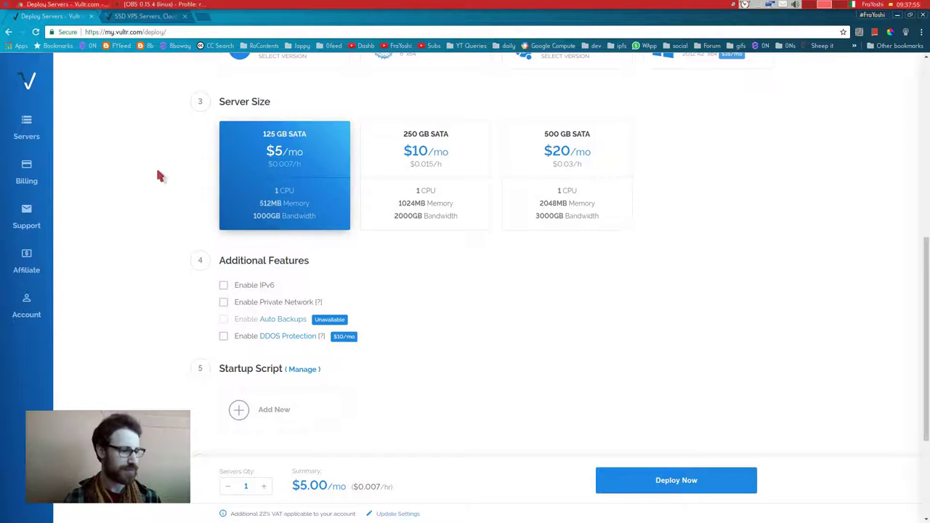
{"action": "scroll", "coordinate": [167, 197], "scroll_direction": "down", "scroll_amount": 3}
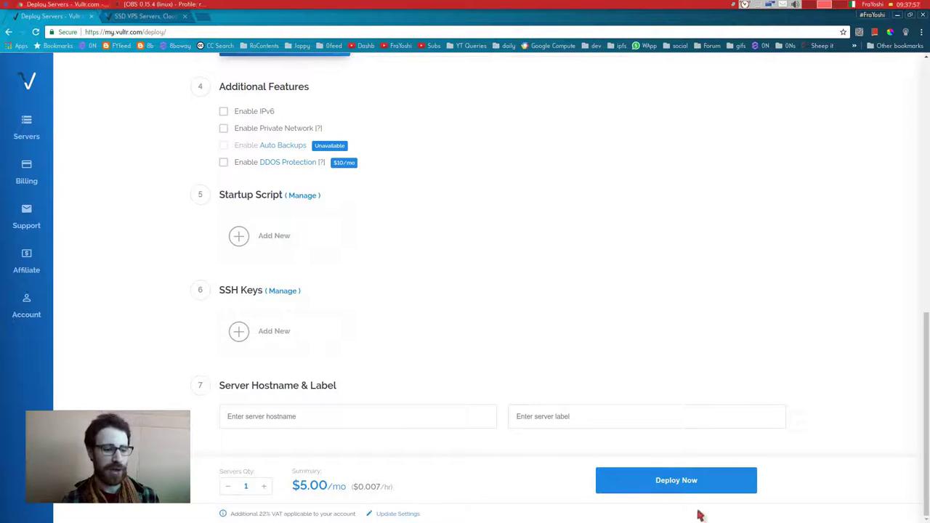
{"action": "left_click", "coordinate": [346, 413]}
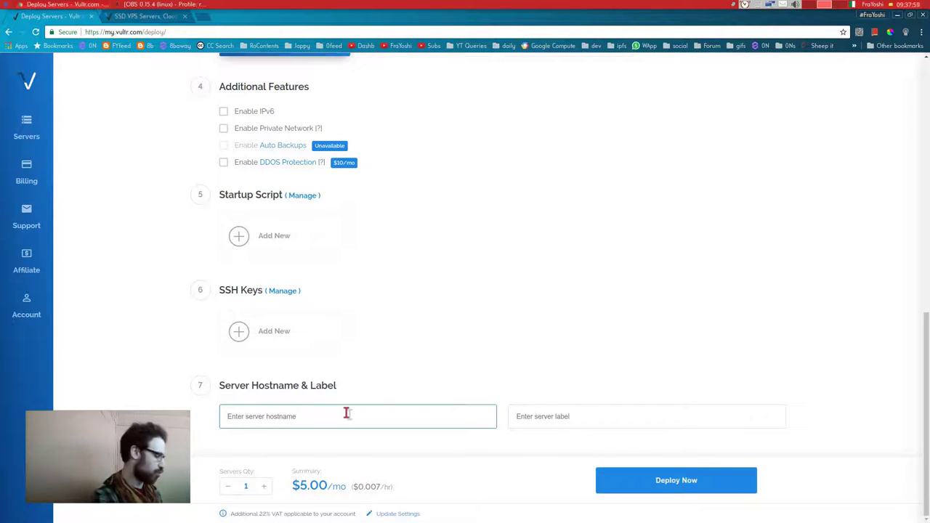
{"action": "type", "text": "a_name"}
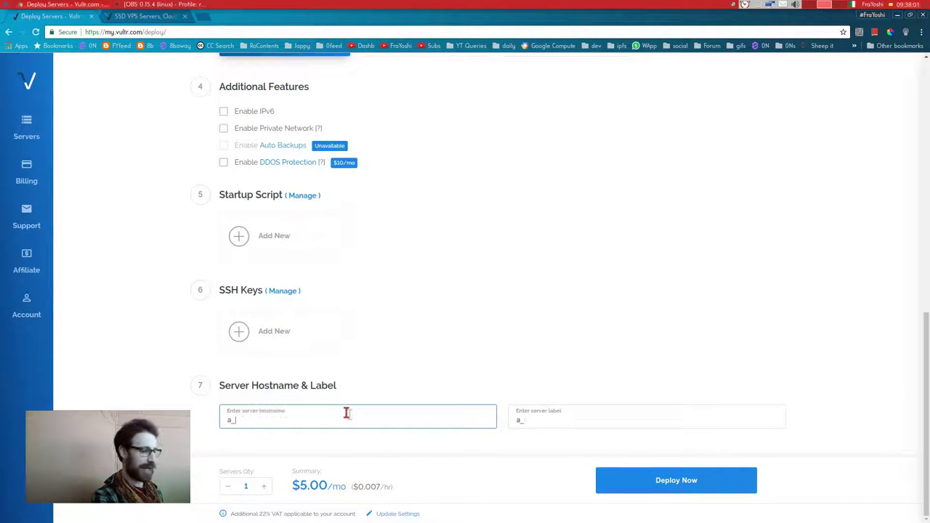
{"action": "left_click", "coordinate": [690, 436]}
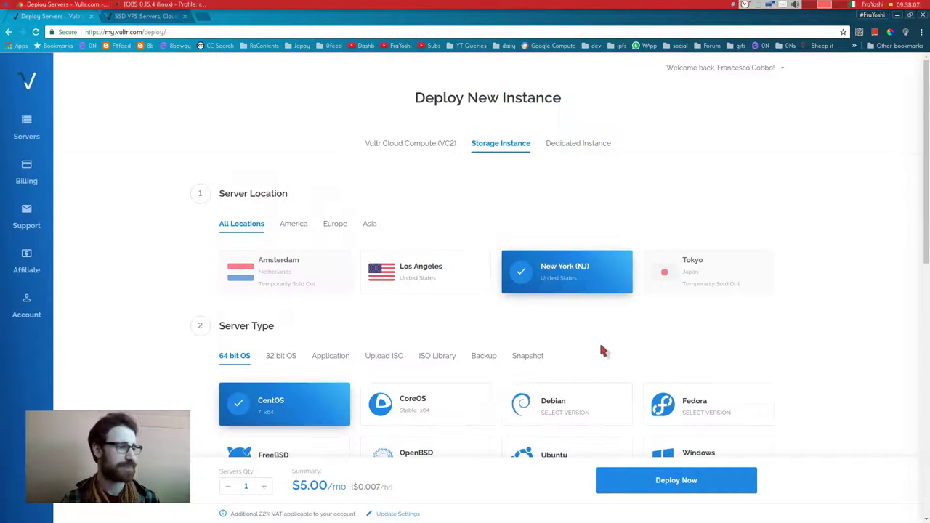
Step: Leave the deployment form, view the "tutorial" server's overview and return to the server list
{"action": "left_click", "coordinate": [22, 128]}
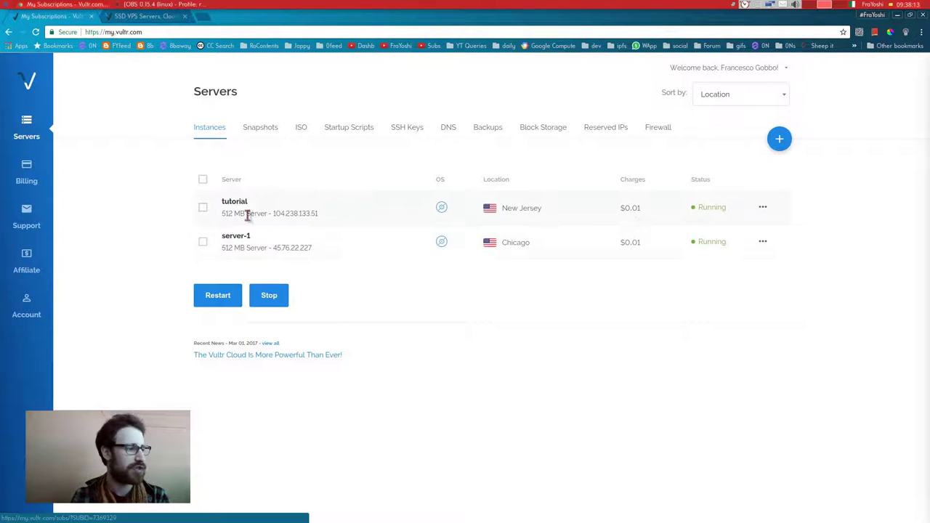
{"action": "left_click", "coordinate": [246, 204]}
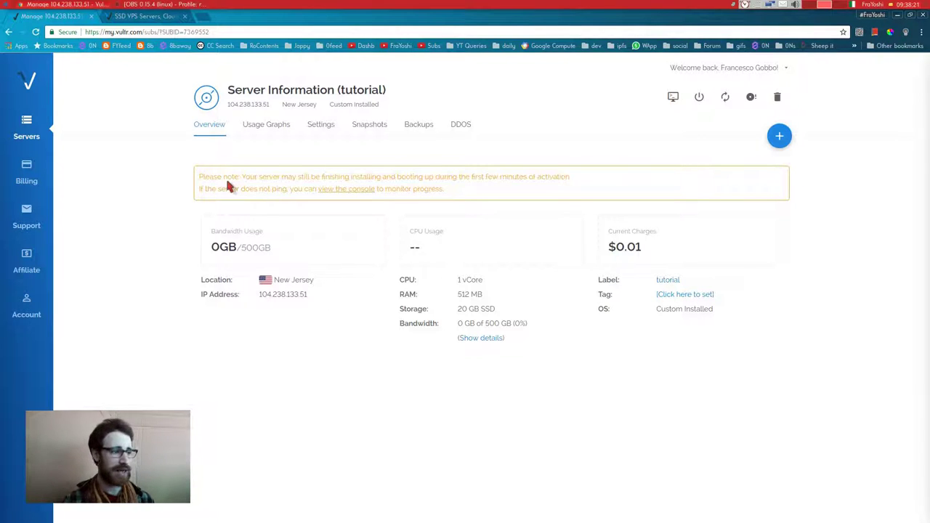
{"action": "left_click", "coordinate": [35, 133]}
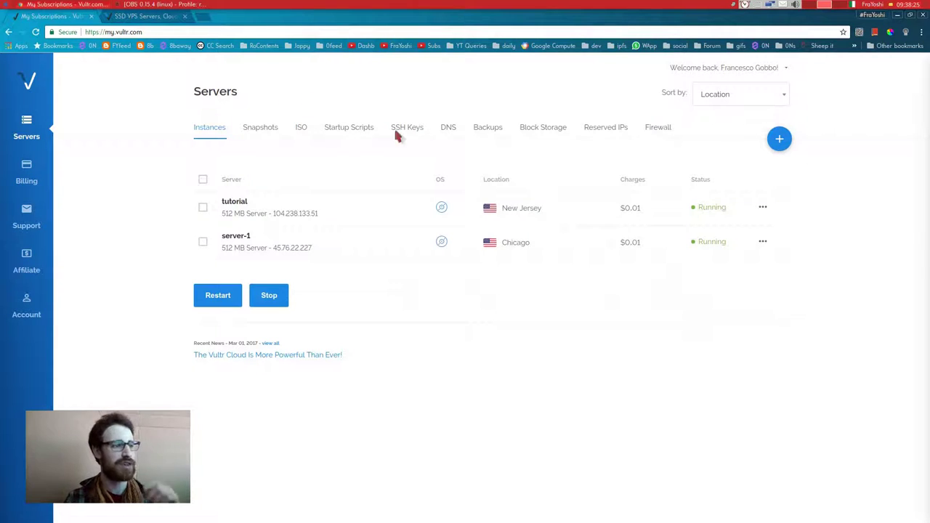
Step: Attach the 50 GB block storage volume in New Jersey to the "tutorial" instance, accepting the server restart
{"action": "left_click", "coordinate": [547, 135]}
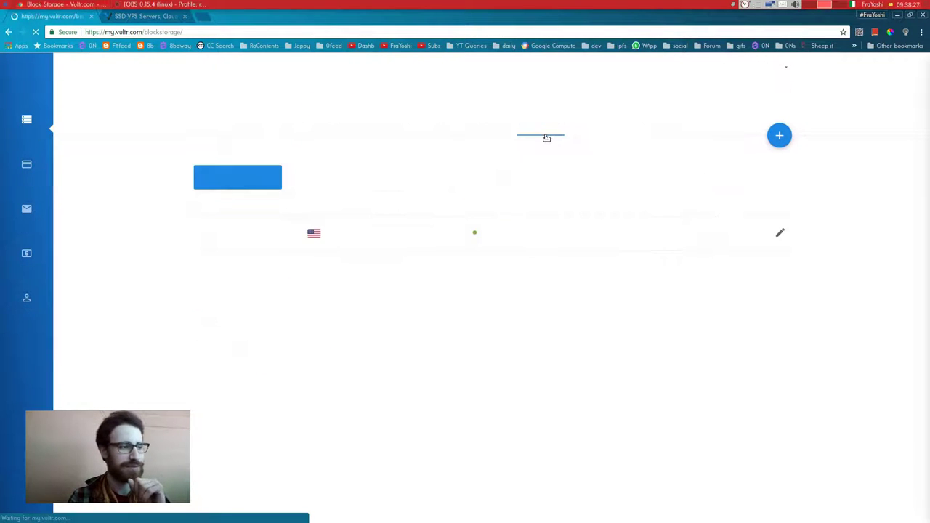
{"action": "left_click", "coordinate": [259, 239]}
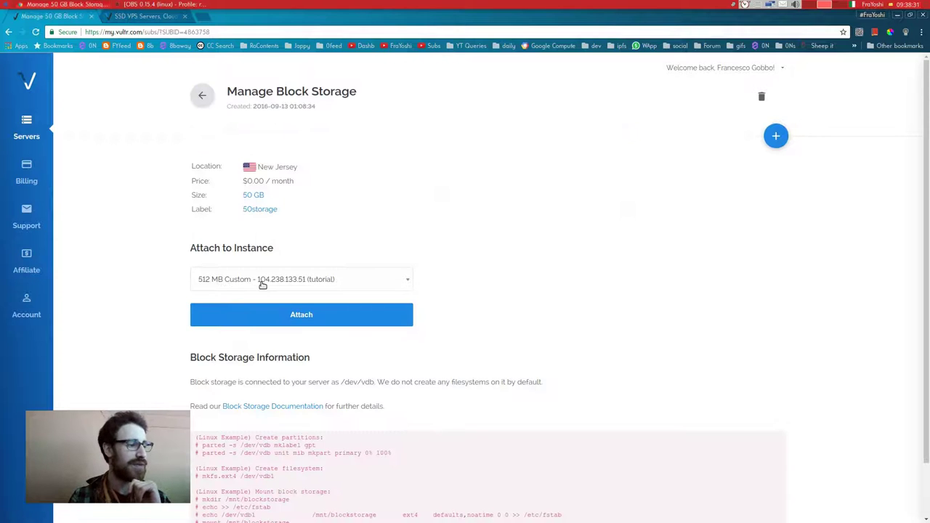
{"action": "left_click", "coordinate": [215, 282]}
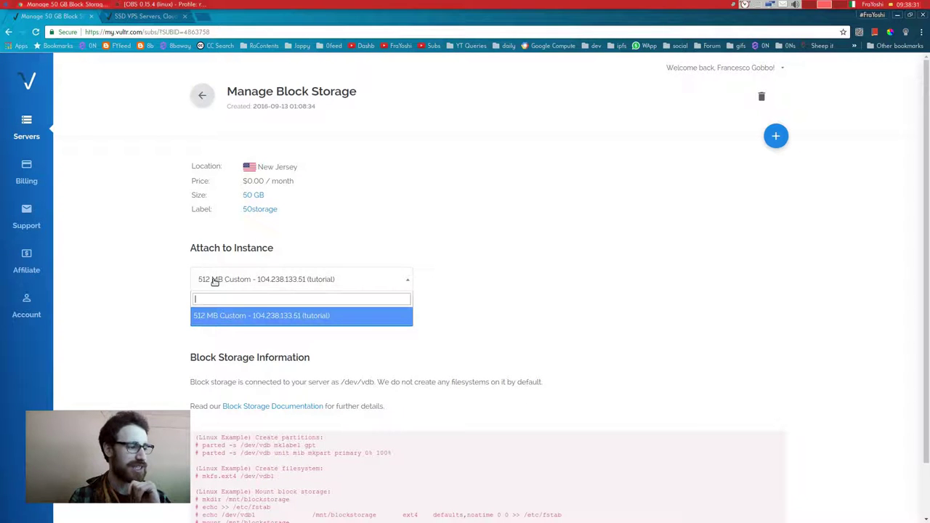
{"action": "left_click", "coordinate": [242, 314]}
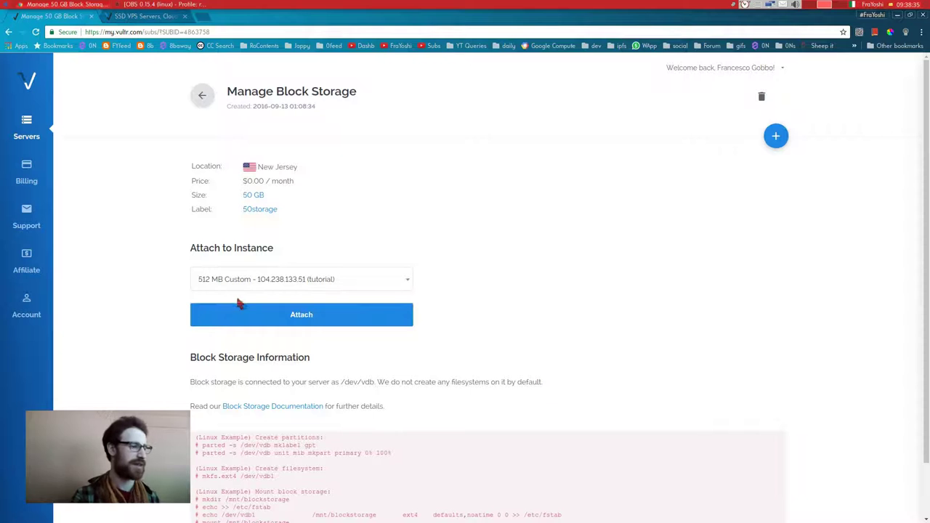
{"action": "left_click", "coordinate": [318, 316]}
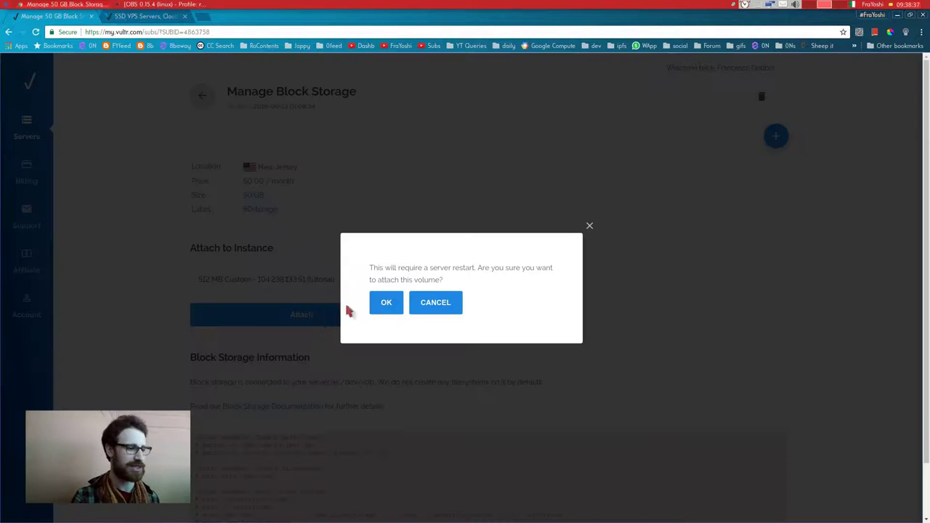
{"action": "left_click", "coordinate": [387, 302]}
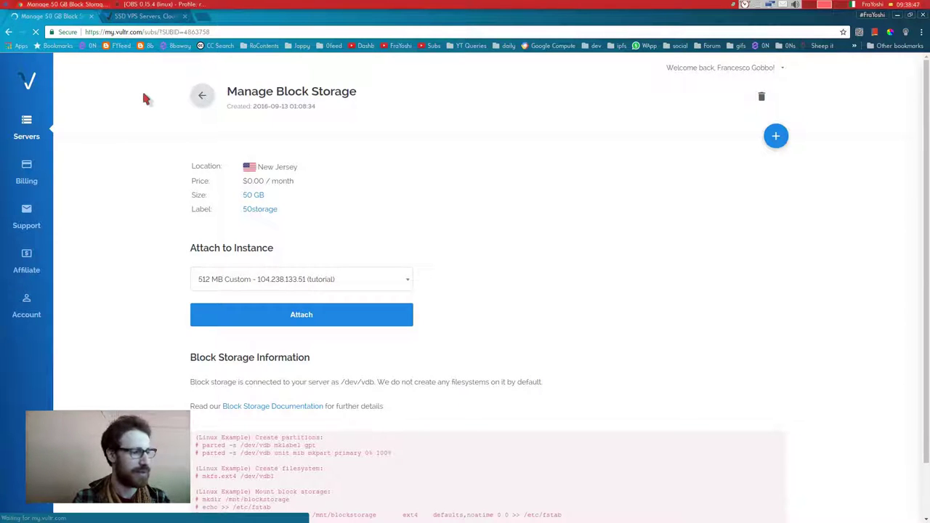
Step: Open the "tutorial" server's console in a maximized window and switch the desktop keyboard layout to English (US)
{"action": "scroll", "coordinate": [149, 95], "scroll_direction": "down", "scroll_amount": 2}
{"action": "scroll", "coordinate": [149, 95], "scroll_direction": "up", "scroll_amount": 2}
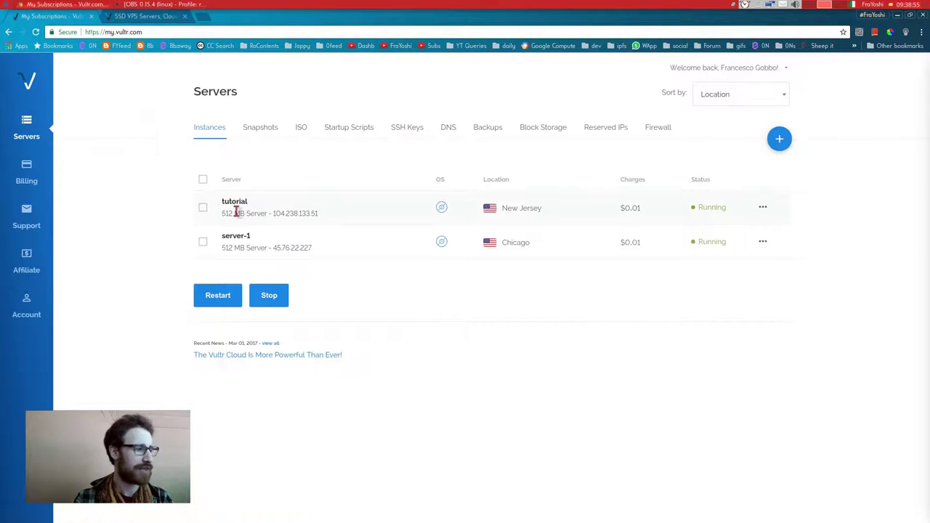
{"action": "left_click", "coordinate": [230, 208]}
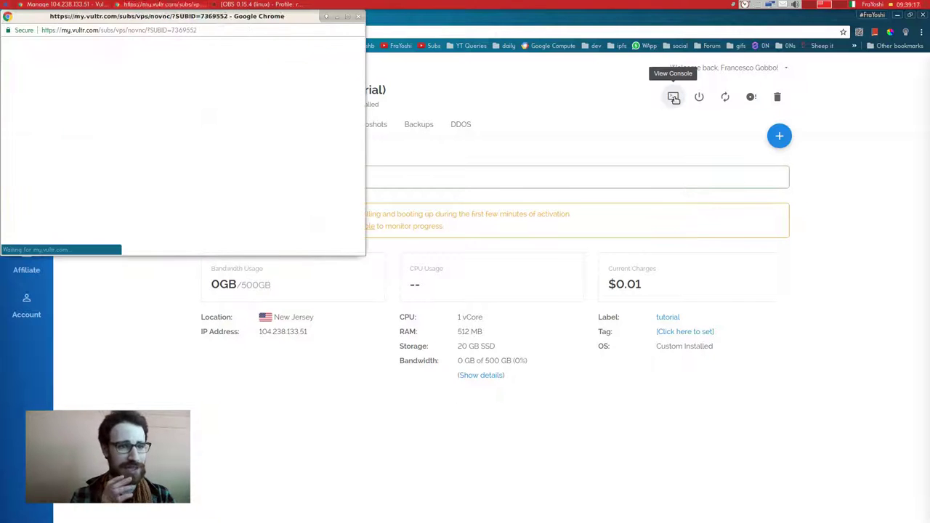
{"action": "left_click", "coordinate": [348, 17]}
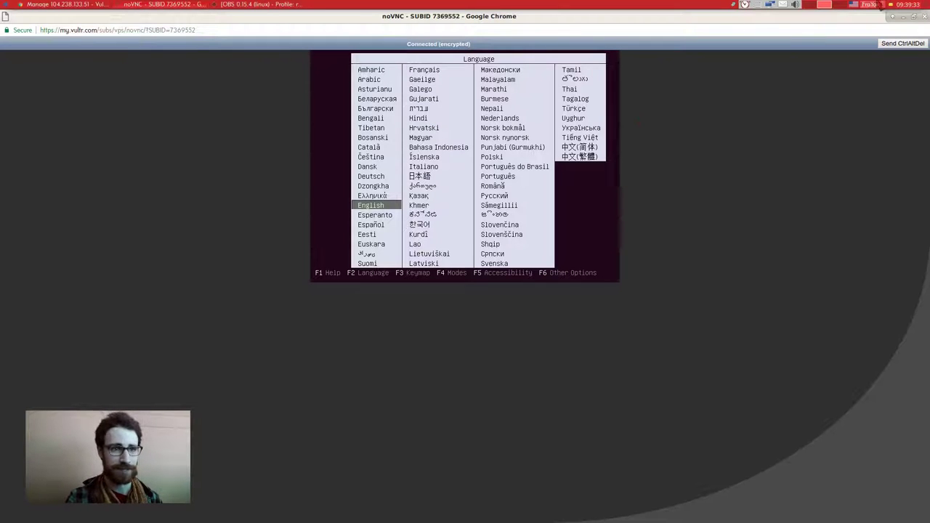
{"action": "left_click", "coordinate": [853, 4]}
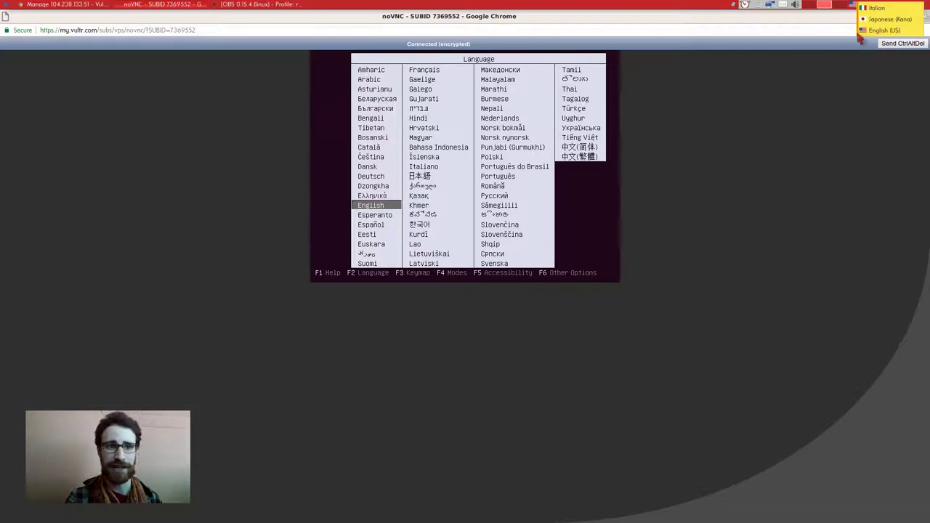
{"action": "left_click", "coordinate": [745, 20]}
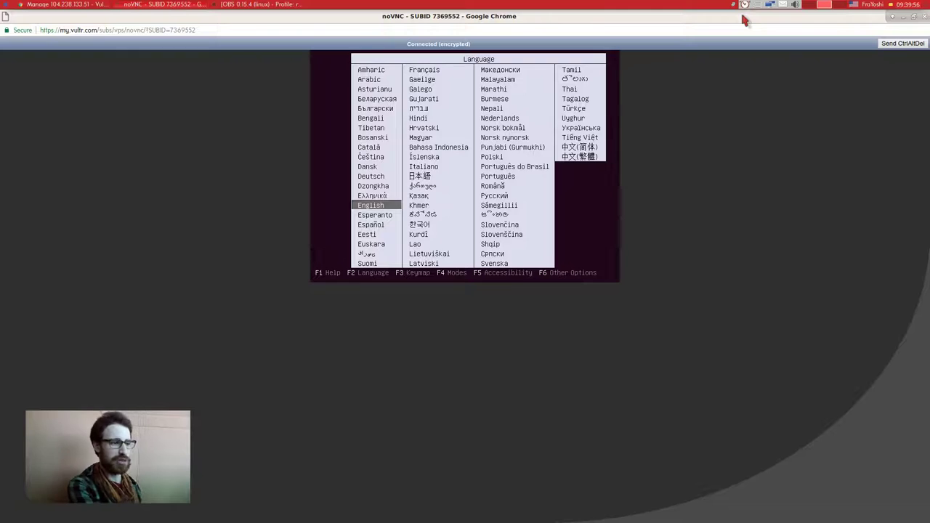
Step: Choose English in the boot menu, start Install Ubuntu Server and select English as the installation language
{"action": "key", "text": "Return"}
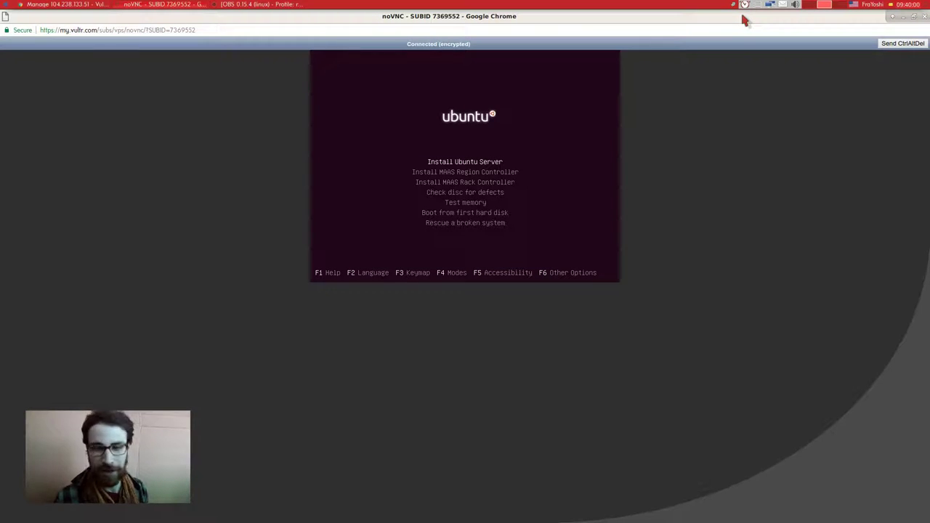
{"action": "key", "text": "Return"}
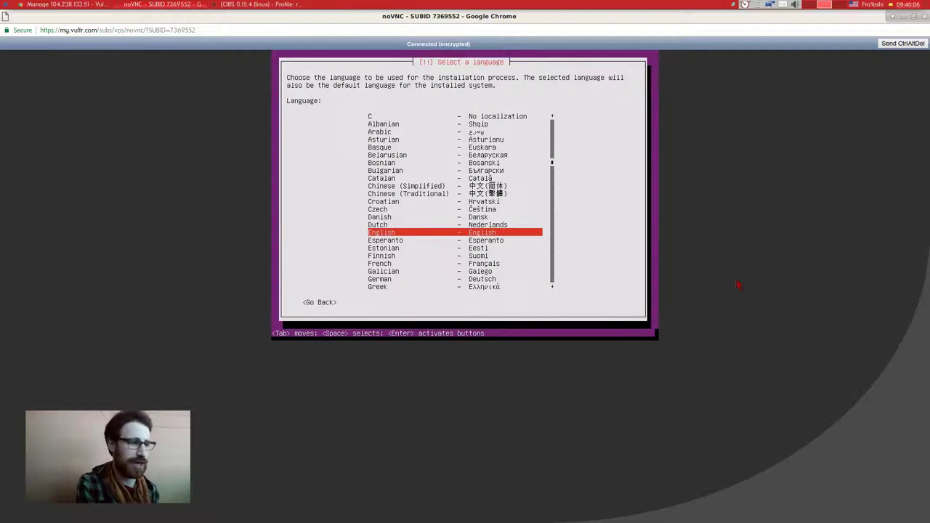
{"action": "key", "text": "Return"}
{"action": "key", "text": "Return"}
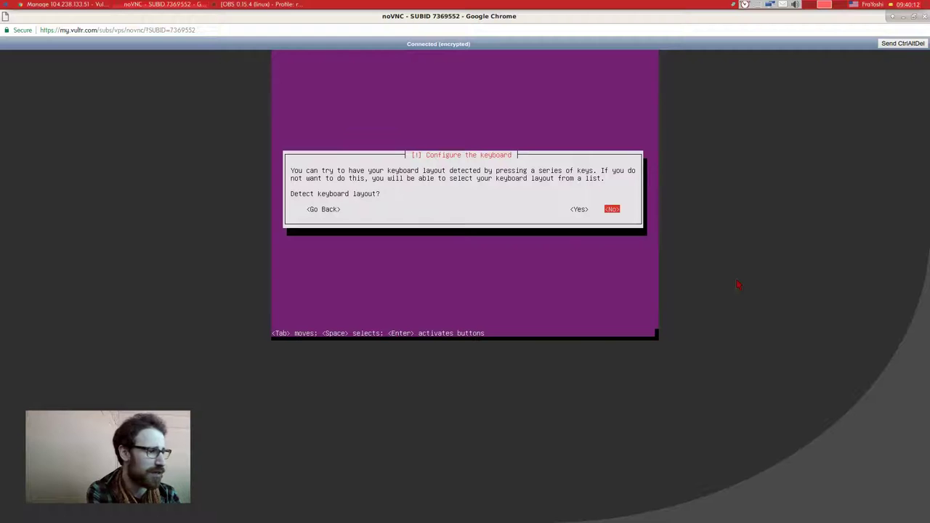
Step: Decline keyboard layout detection and choose English (US) as both the keyboard's country of origin and its layout
{"action": "key", "text": "Return"}
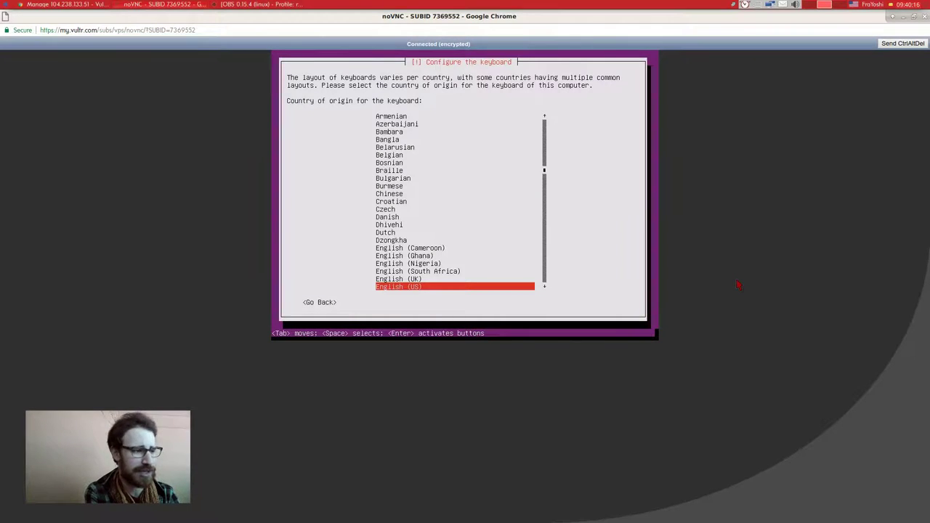
{"action": "key", "text": "Return"}
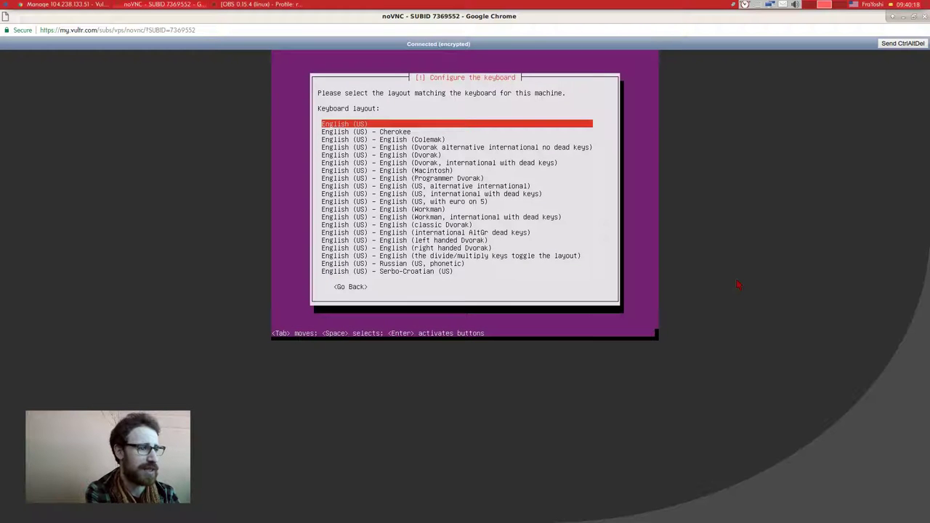
{"action": "key", "text": "Return"}
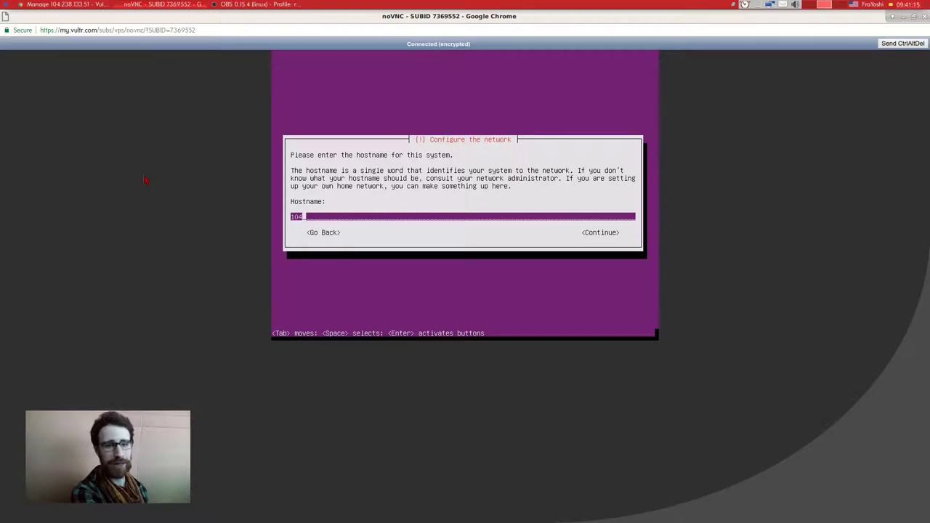
Step: Replace the suggested hostname with "tutorial" and continue
{"action": "key", "text": "BackSpace"}
{"action": "key", "text": "BackSpace"}
{"action": "key", "text": "BackSpace"}
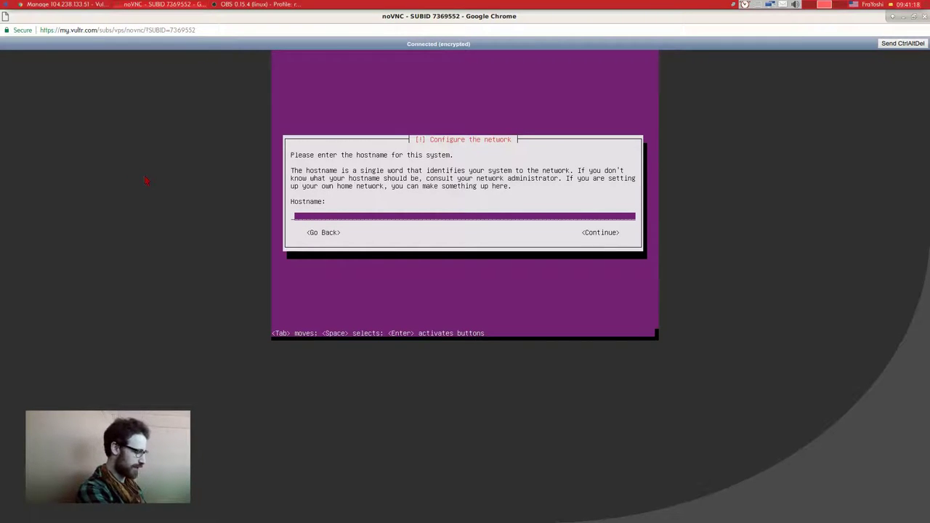
{"action": "type", "text": "tuto"}
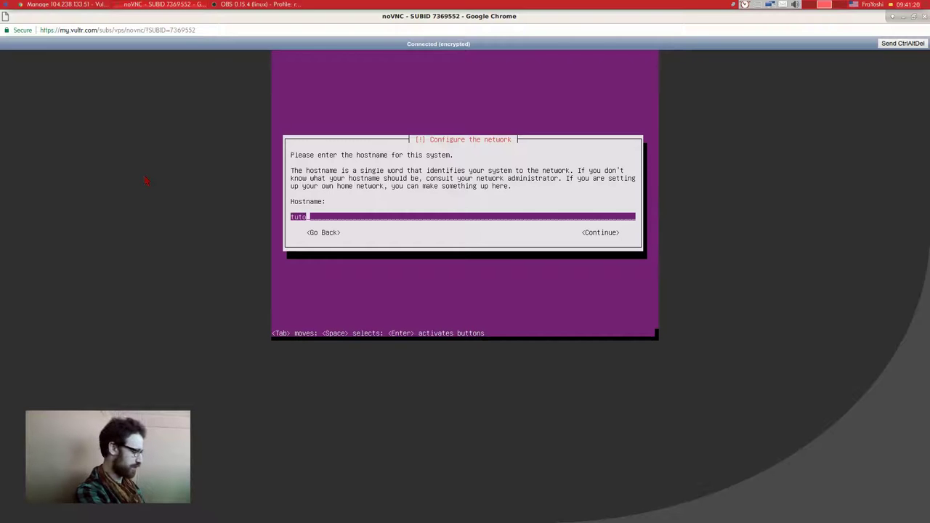
{"action": "type", "text": "rial"}
{"action": "key", "text": "Return"}
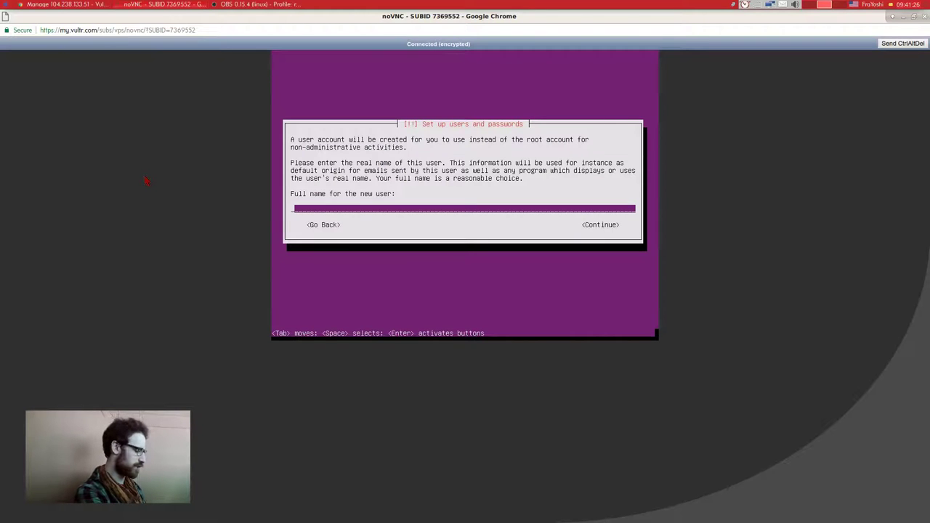
Step: Enter "tutorial" as the new user's full name and accept "tutorial" as the account username
{"action": "type", "text": "tutorial"}
{"action": "key", "text": "Return"}
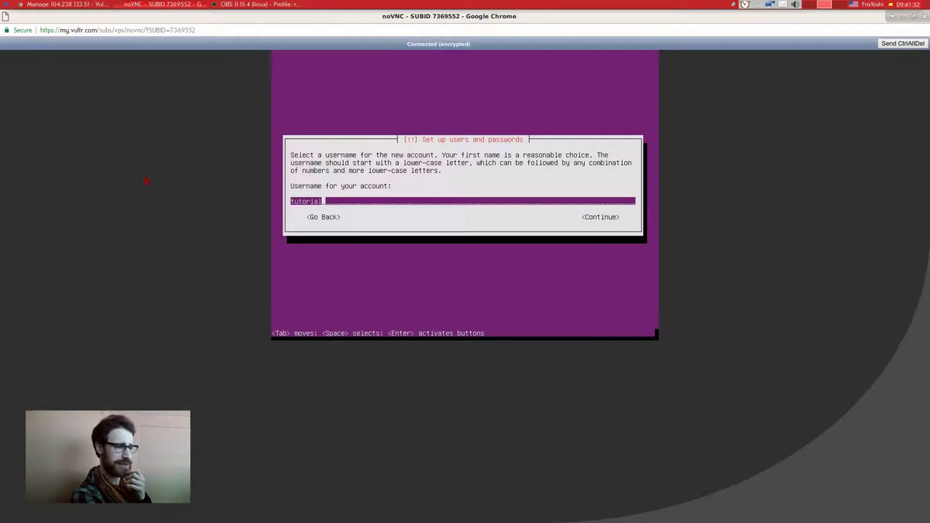
{"action": "key", "text": "Return"}
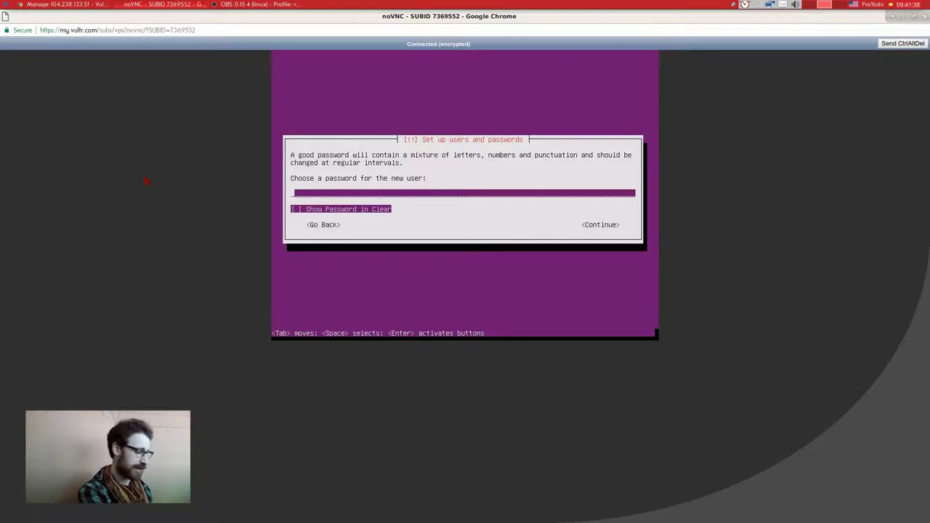
Step: Enter and re-enter the new user's password, and decline encryption of the home directory
{"action": "type", "text": "********"}
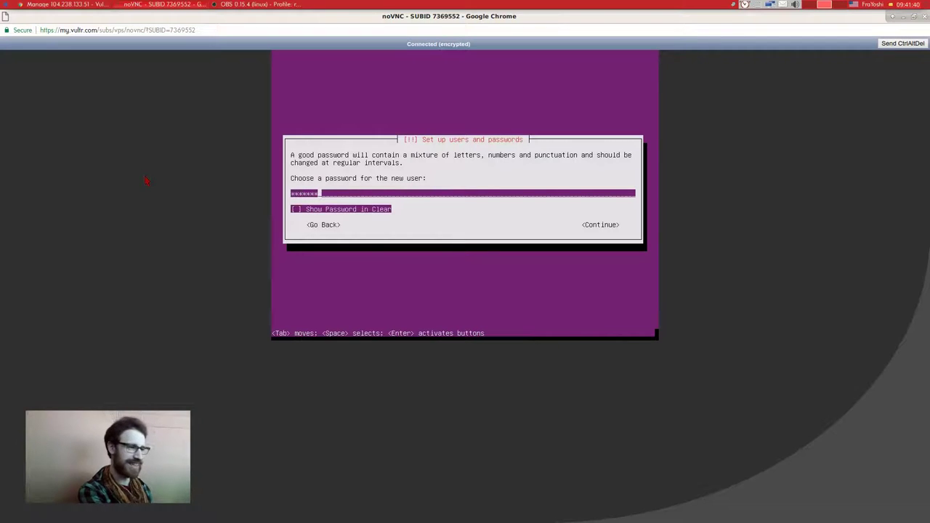
{"action": "key", "text": "Return"}
{"action": "type", "text": "********"}
{"action": "key", "text": "Return"}
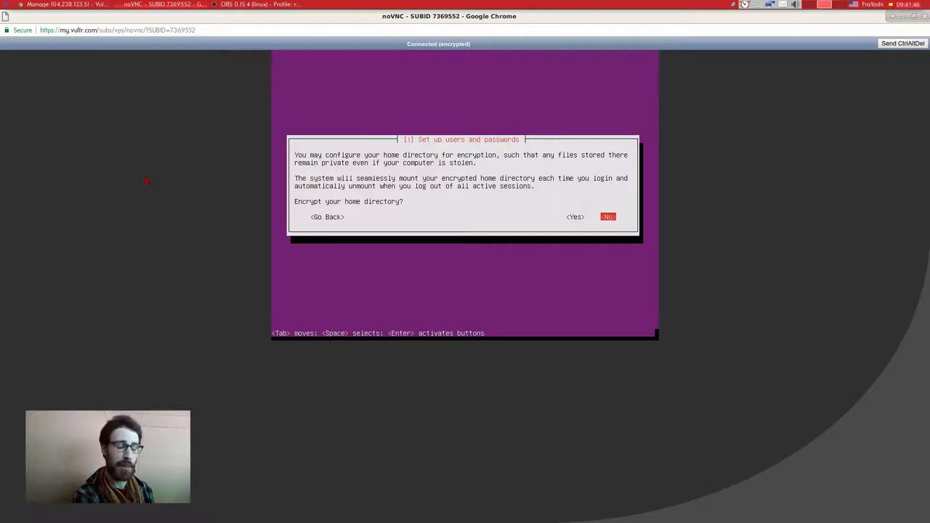
{"action": "key", "text": "Return"}
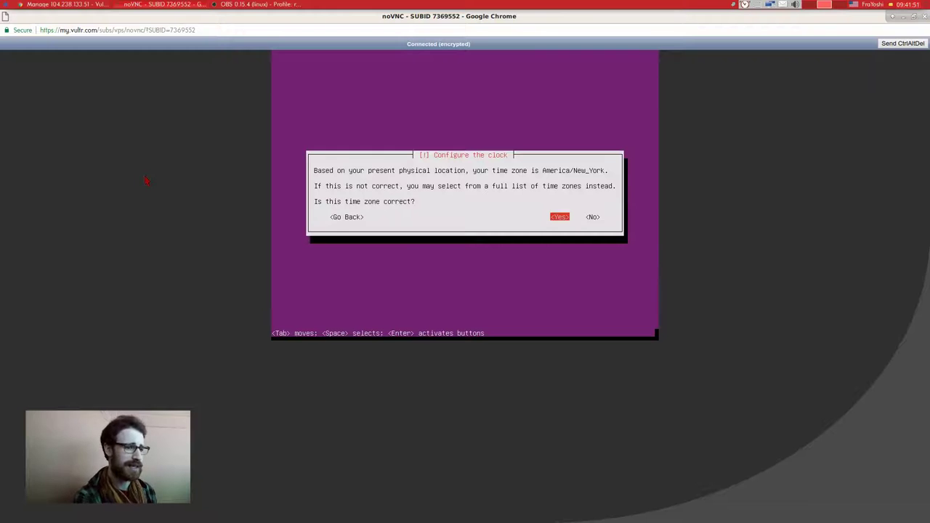
Step: Accept America/New_York as the time zone and choose Manual as the partitioning method
{"action": "key", "text": "Return"}
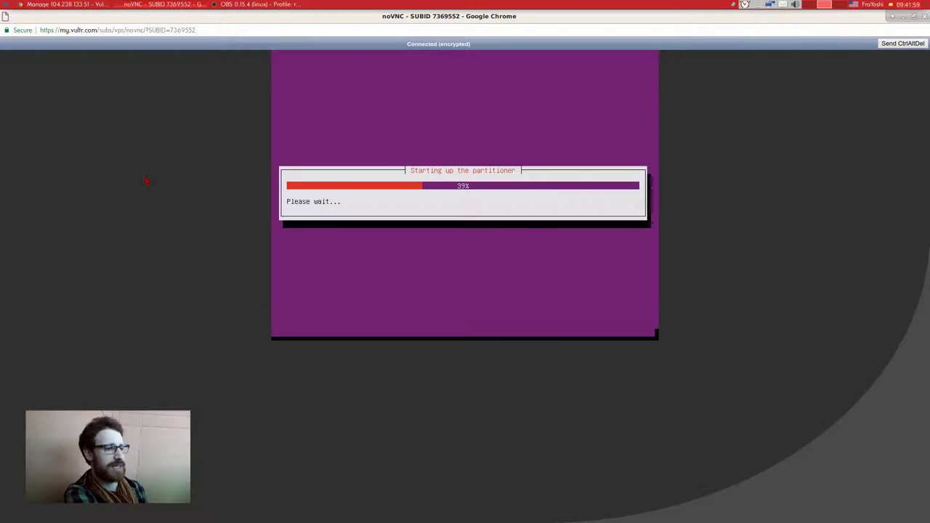
{"action": "key", "text": "Down"}
{"action": "key", "text": "Down"}
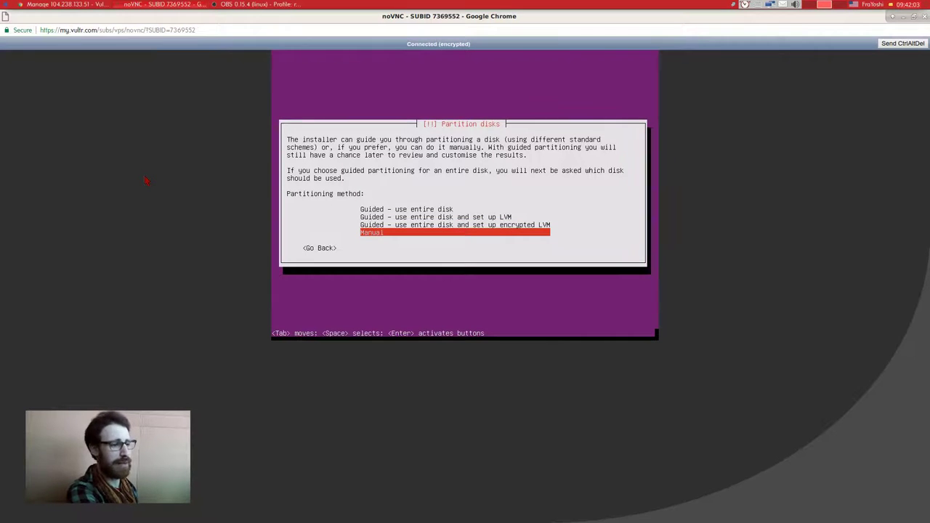
{"action": "key", "text": "Return"}
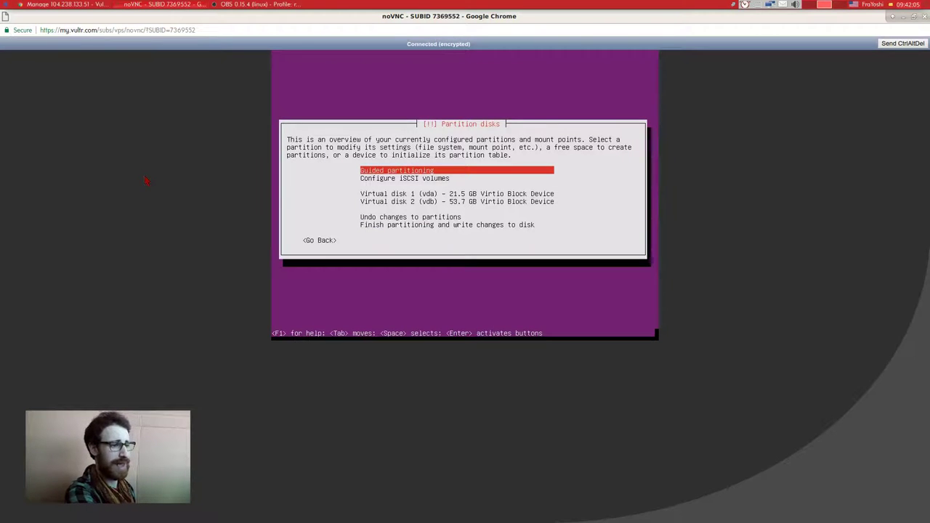
Step: Create a new empty partition table on Virtual disk 1 (vda), the 21.5 GB device
{"action": "key", "text": "Down"}
{"action": "key", "text": "Down"}
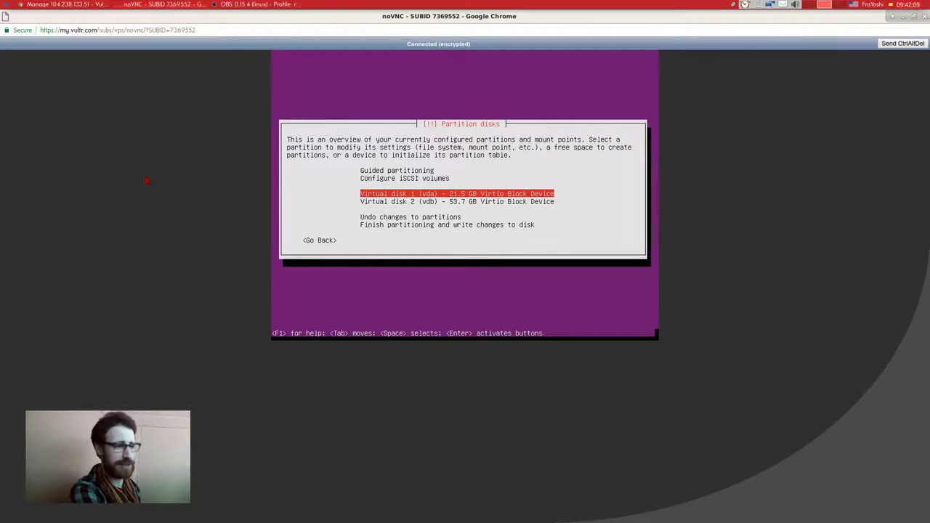
{"action": "key", "text": "Return"}
{"action": "key", "text": "Left"}
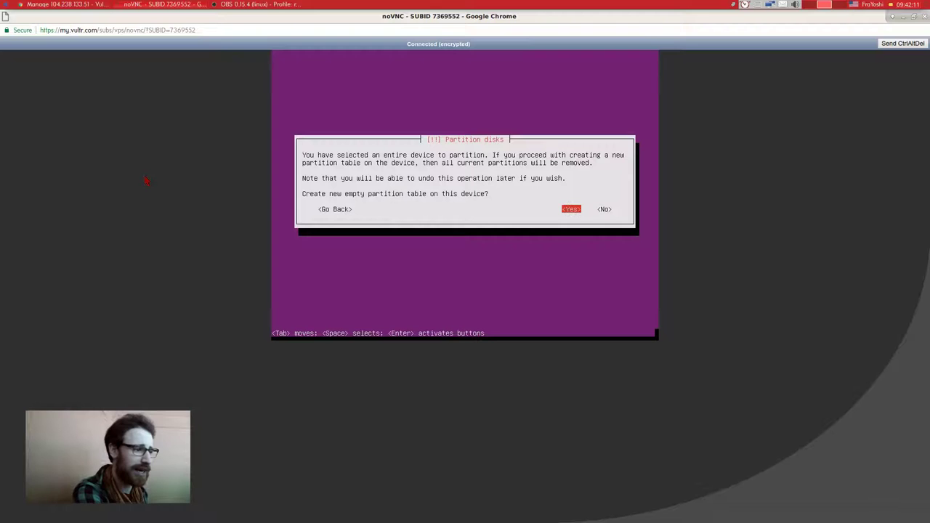
{"action": "key", "text": "Return"}
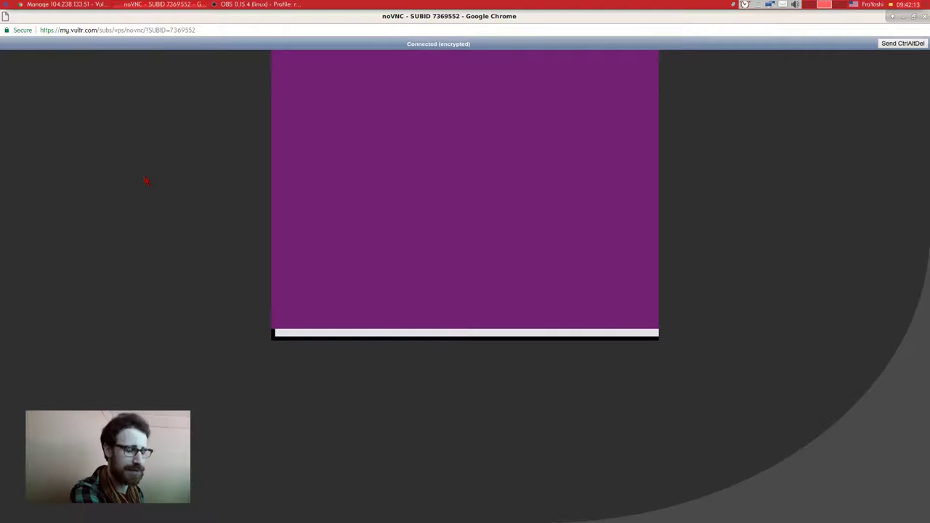
Step: Create a new primary partition using 10% of the free space on Virtual disk 1, located at the beginning
{"action": "key", "text": "Down"}
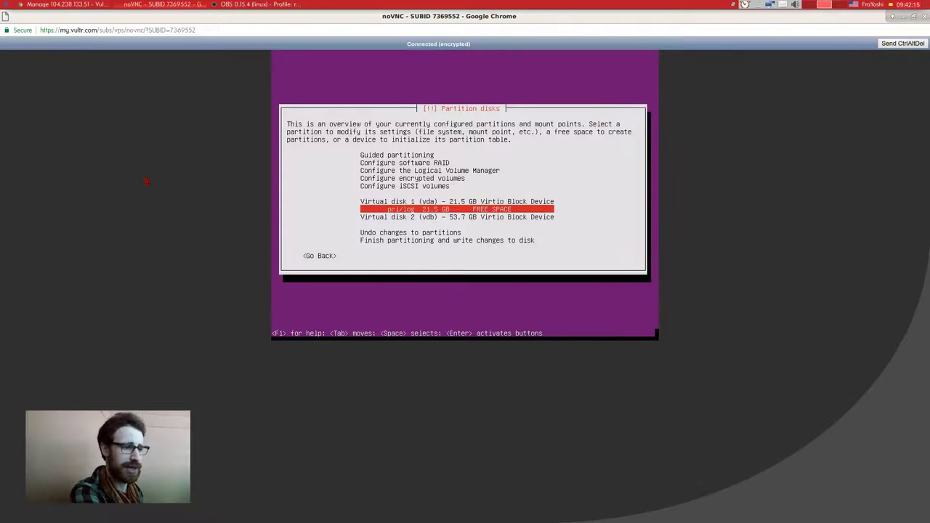
{"action": "key", "text": "Return"}
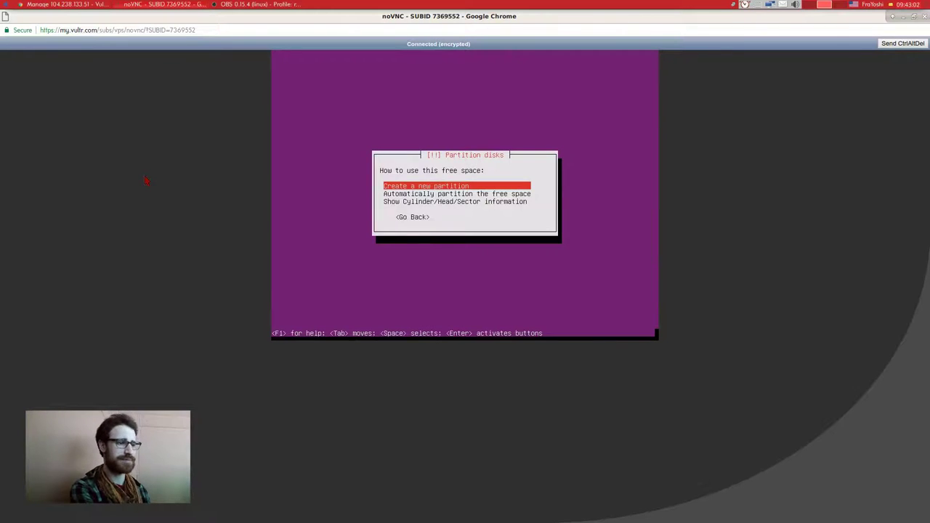
{"action": "key", "text": "Return"}
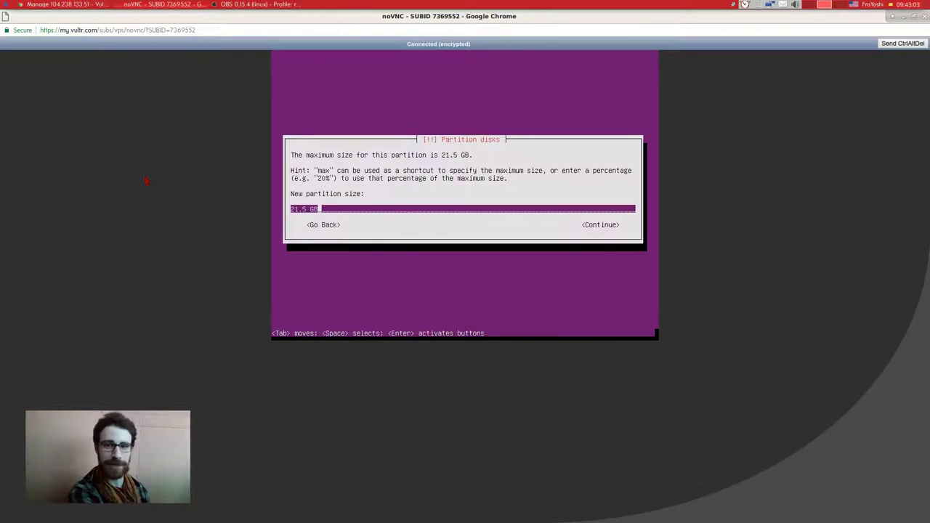
{"action": "key", "text": "BackSpace"}
{"action": "key", "text": "BackSpace"}
{"action": "key", "text": "BackSpace"}
{"action": "key", "text": "BackSpace"}
{"action": "key", "text": "BackSpace"}
{"action": "key", "text": "BackSpace"}
{"action": "key", "text": "BackSpace"}
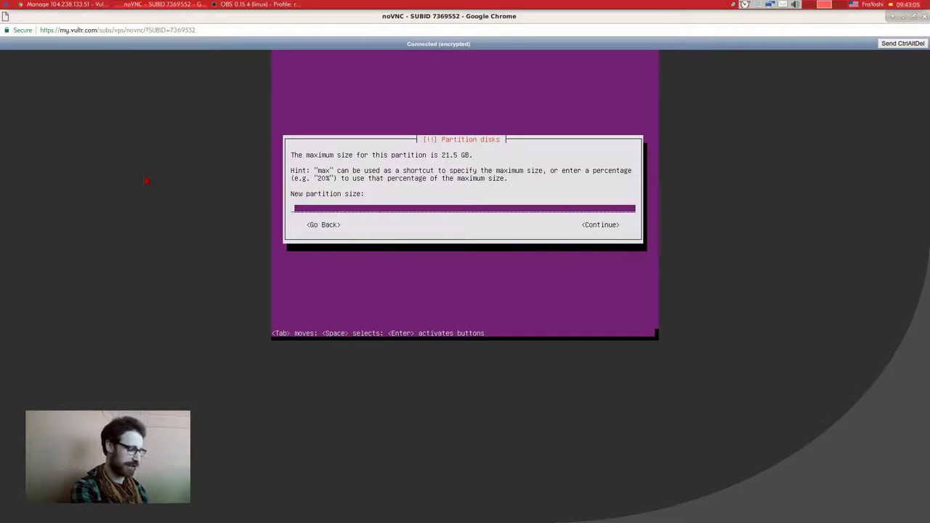
{"action": "type", "text": "10G"}
{"action": "key", "text": "Return"}
{"action": "key", "text": "Return"}
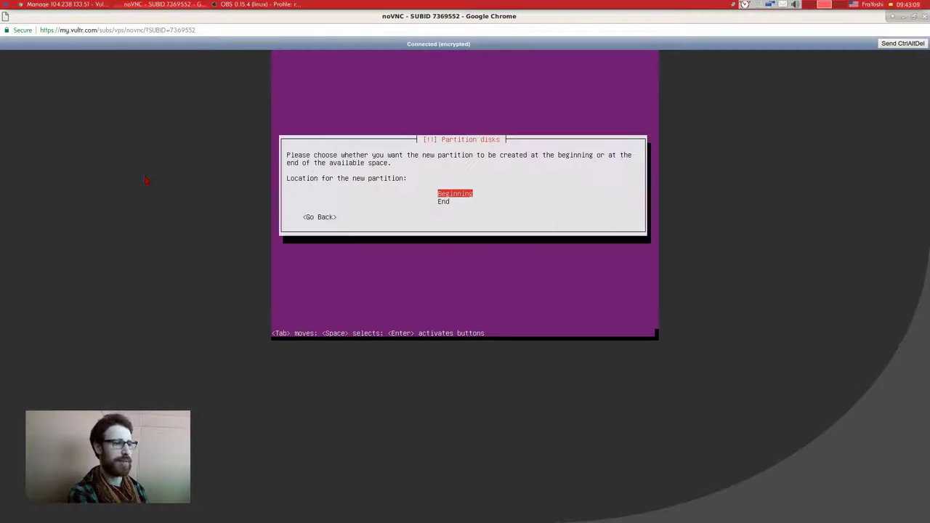
{"action": "key", "text": "Return"}
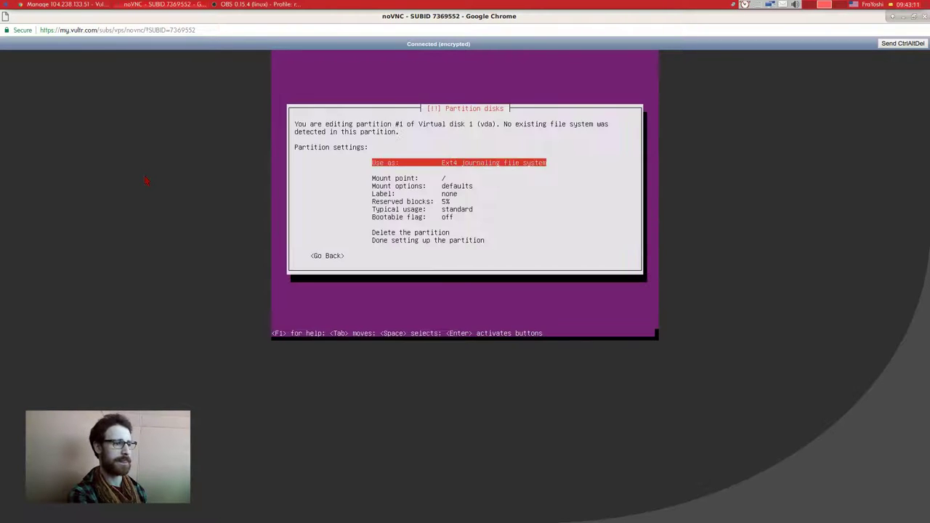
Step: Set partition #1 of Virtual disk 1 to be used as swap area and finish setting up the partition
{"action": "key", "text": "Return"}
{"action": "key", "text": "Down"}
{"action": "key", "text": "Down"}
{"action": "key", "text": "Down"}
{"action": "key", "text": "Down"}
{"action": "key", "text": "Down"}
{"action": "key", "text": "Down"}
{"action": "key", "text": "Down"}
{"action": "key", "text": "Down"}
{"action": "key", "text": "Down"}
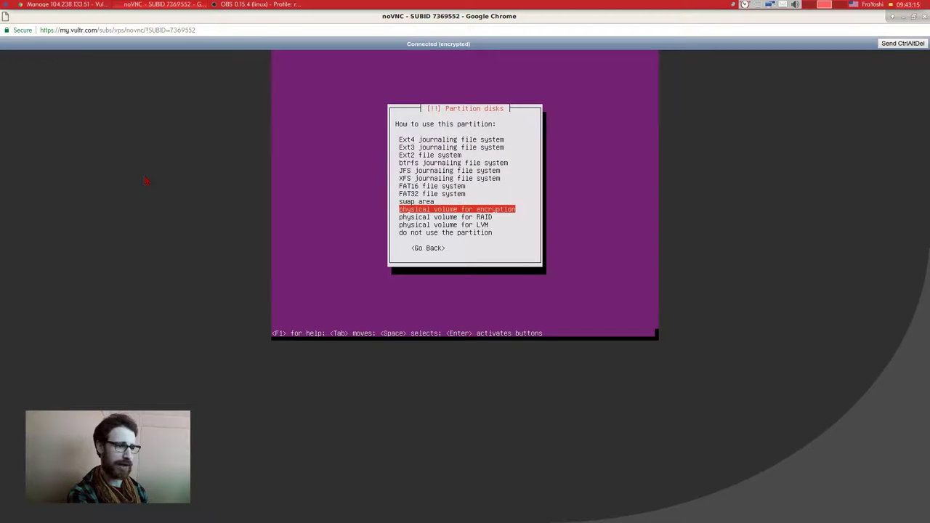
{"action": "key", "text": "Up"}
{"action": "key", "text": "Return"}
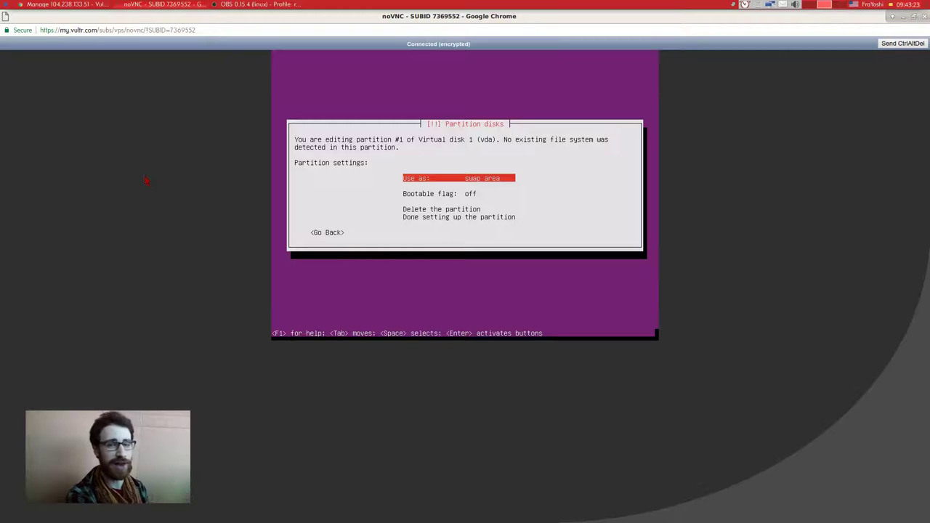
{"action": "key", "text": "Down"}
{"action": "key", "text": "Down"}
{"action": "key", "text": "Down"}
{"action": "key", "text": "Down"}
{"action": "key", "text": "Down"}
{"action": "key", "text": "Return"}
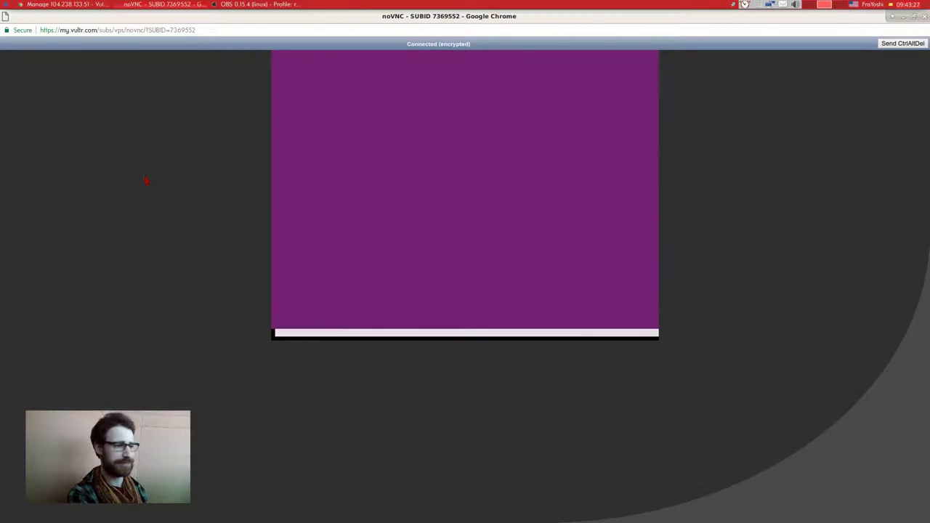
Step: Create a second primary partition on Virtual disk 1 that takes all the remaining 19.3 GB of free space
{"action": "key", "text": "Down"}
{"action": "key", "text": "Return"}
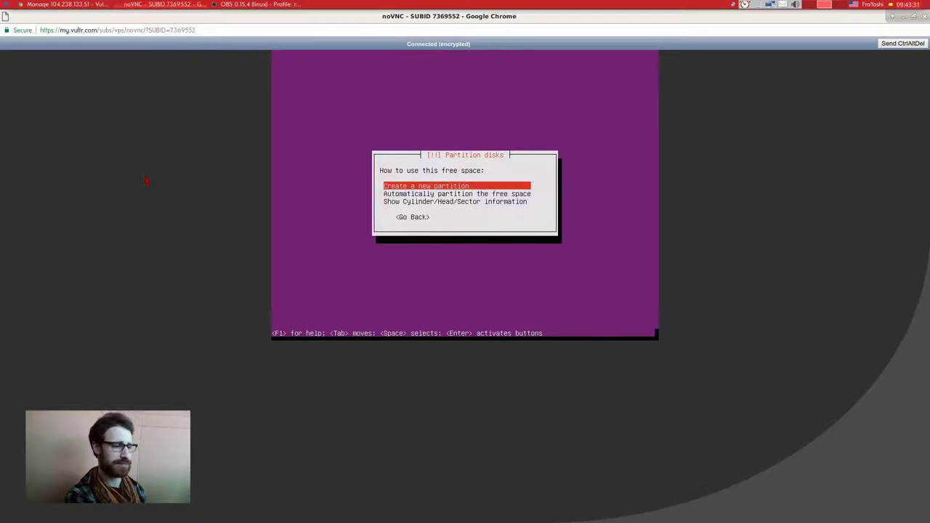
{"action": "key", "text": "Return"}
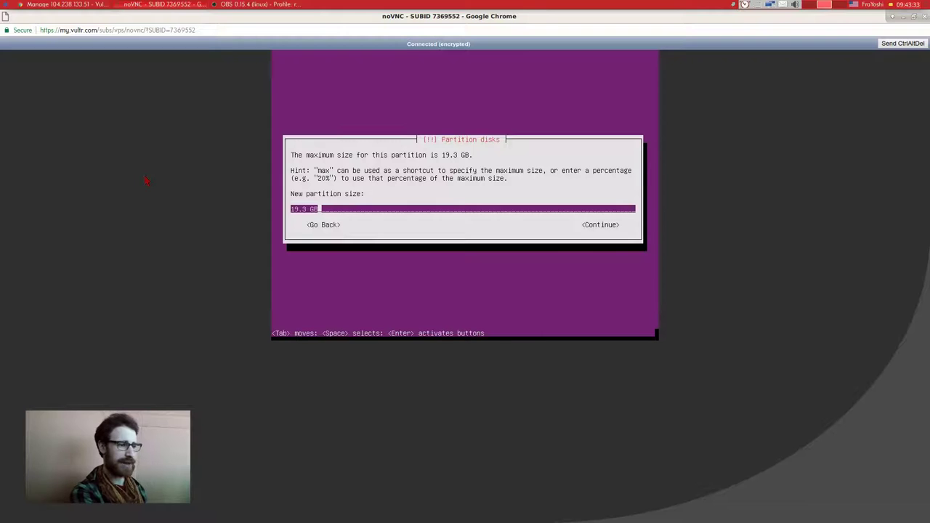
{"action": "key", "text": "Return"}
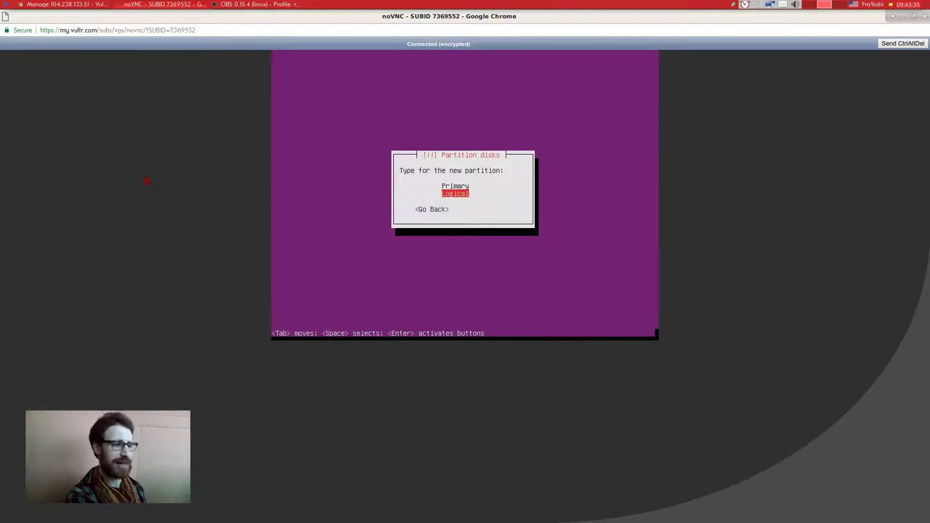
{"action": "key", "text": "Up"}
{"action": "key", "text": "Return"}
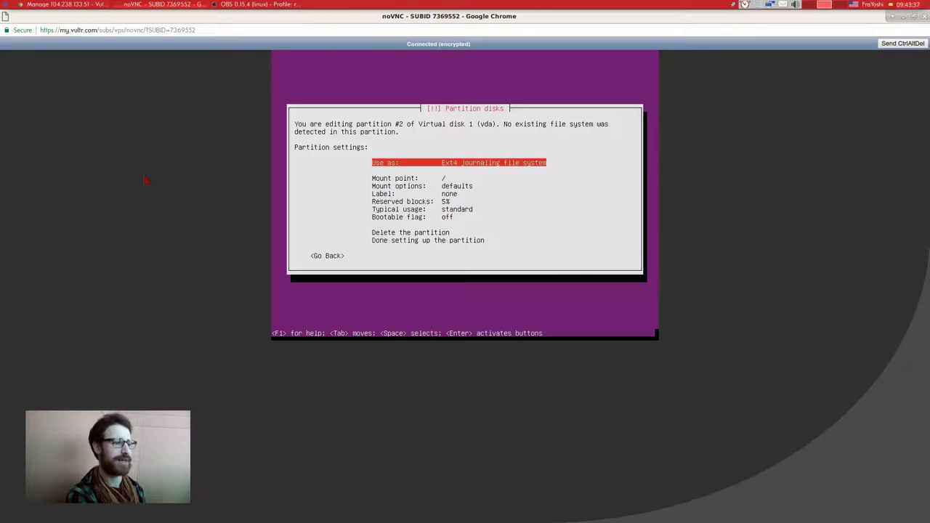
Step: Label the file system in partition #2 "base"
{"action": "key", "text": "Down"}
{"action": "key", "text": "Down"}
{"action": "key", "text": "Down"}
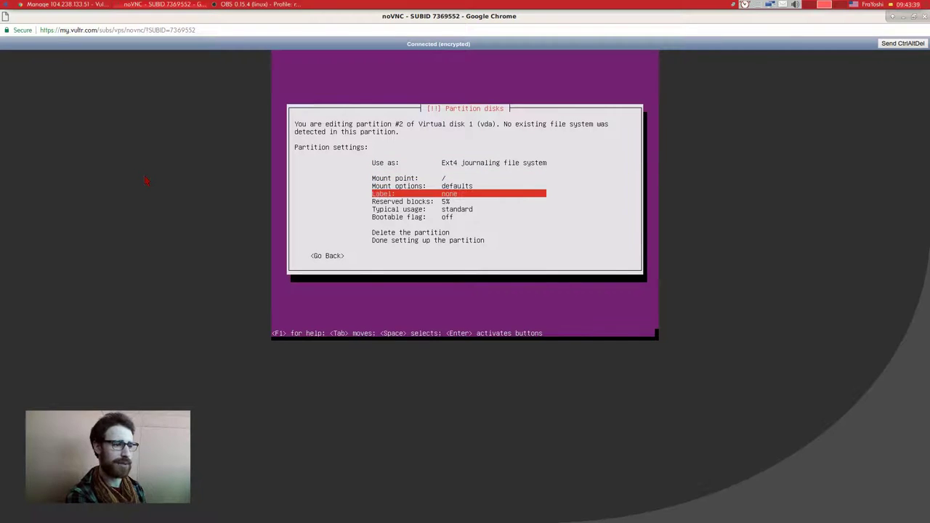
{"action": "key", "text": "Return"}
{"action": "type", "text": "base"}
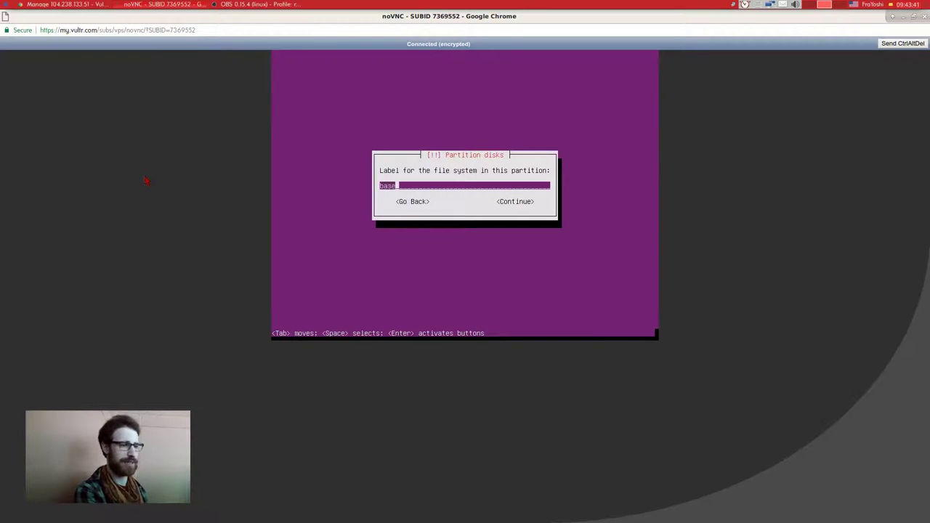
{"action": "key", "text": "Return"}
Step: Turn on the bootable flag for partition #2
{"action": "key", "text": "Down"}
{"action": "key", "text": "Down"}
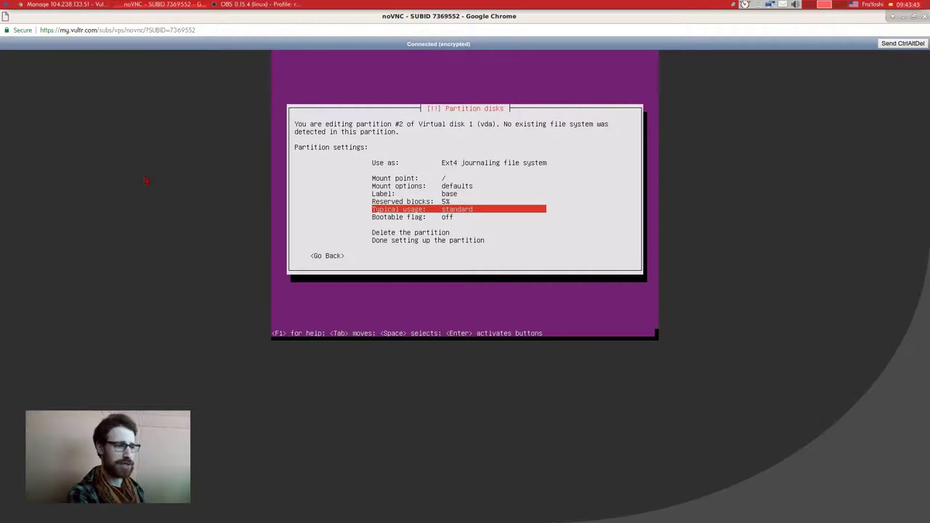
{"action": "key", "text": "Down"}
{"action": "key", "text": "Return"}
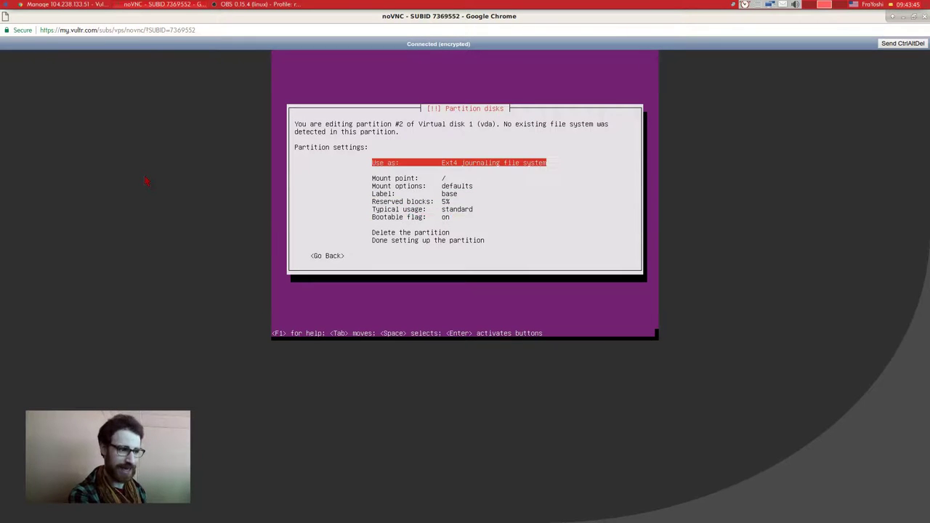
Step: Finish setting up partition #2 of Virtual disk 1 and return to the partition overview
{"action": "key", "text": "Down"}
{"action": "key", "text": "Down"}
{"action": "key", "text": "Down"}
{"action": "key", "text": "Down"}
{"action": "key", "text": "Down"}
{"action": "key", "text": "Down"}
{"action": "key", "text": "Down"}
{"action": "key", "text": "Down"}
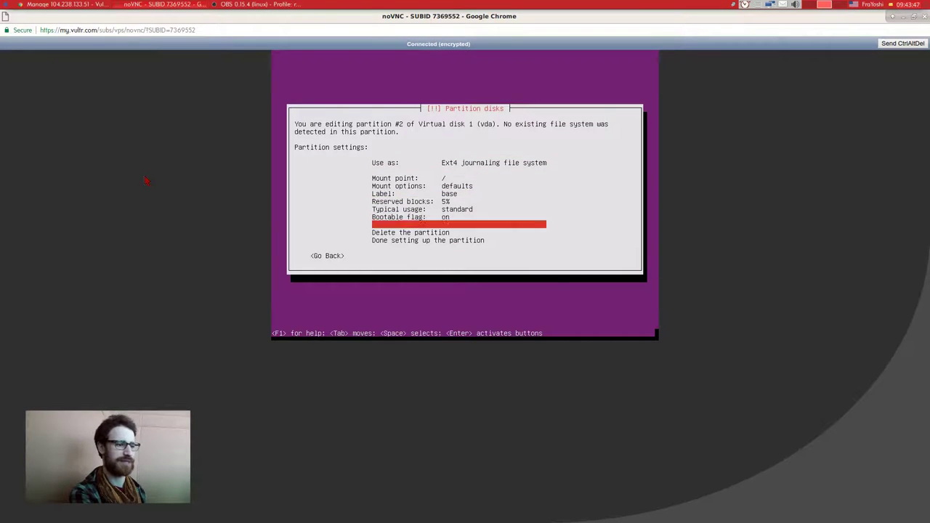
{"action": "key", "text": "Return"}
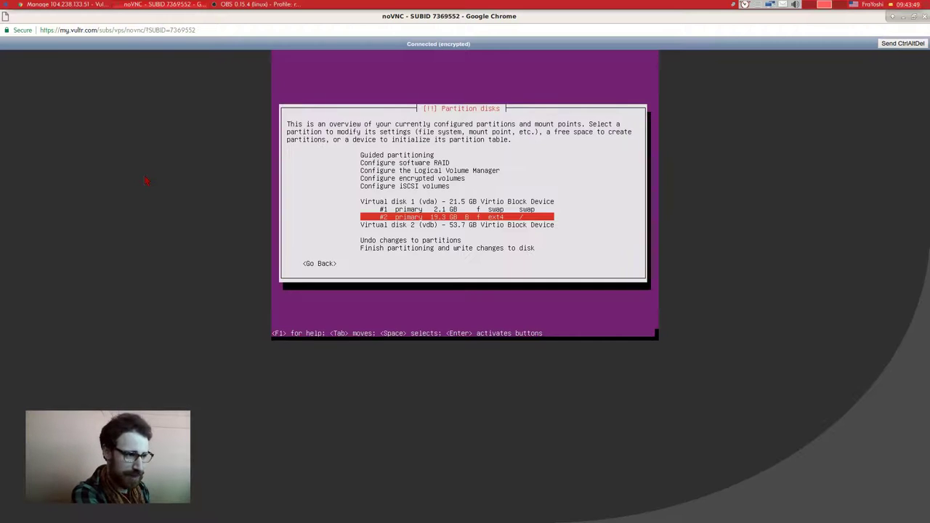
Step: Create a new empty partition table on Virtual disk 2 (vdb)
{"action": "key", "text": "Down"}
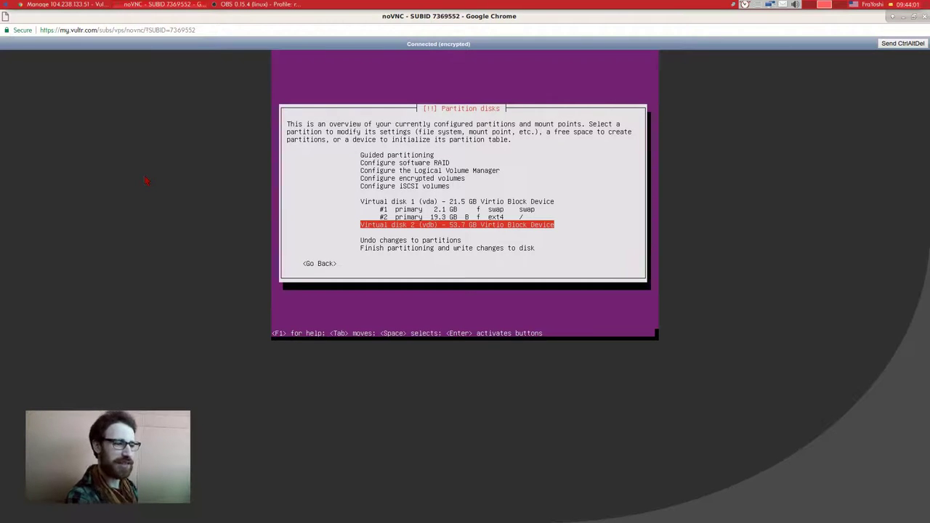
{"action": "key", "text": "Return"}
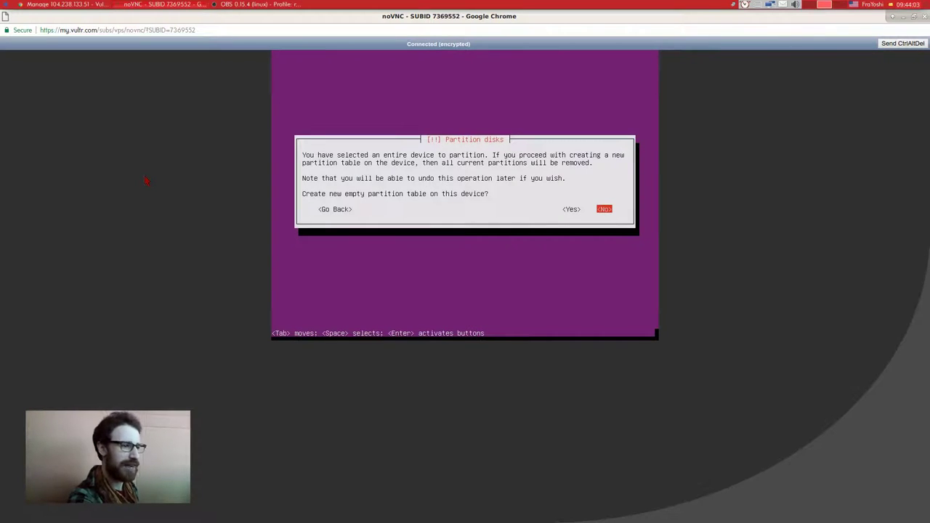
{"action": "key", "text": "Left"}
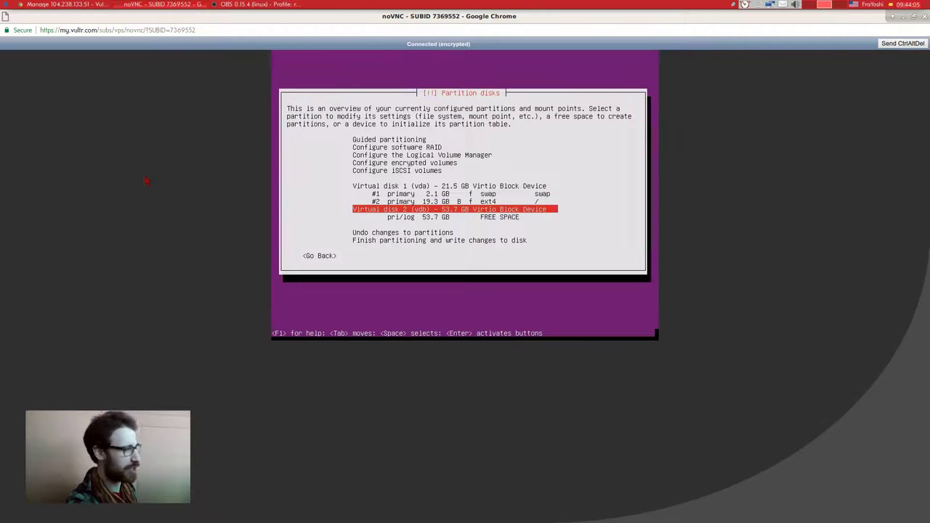
Step: Create a primary partition on Virtual disk 2 that takes all 53.7 GB of its free space
{"action": "key", "text": "Down"}
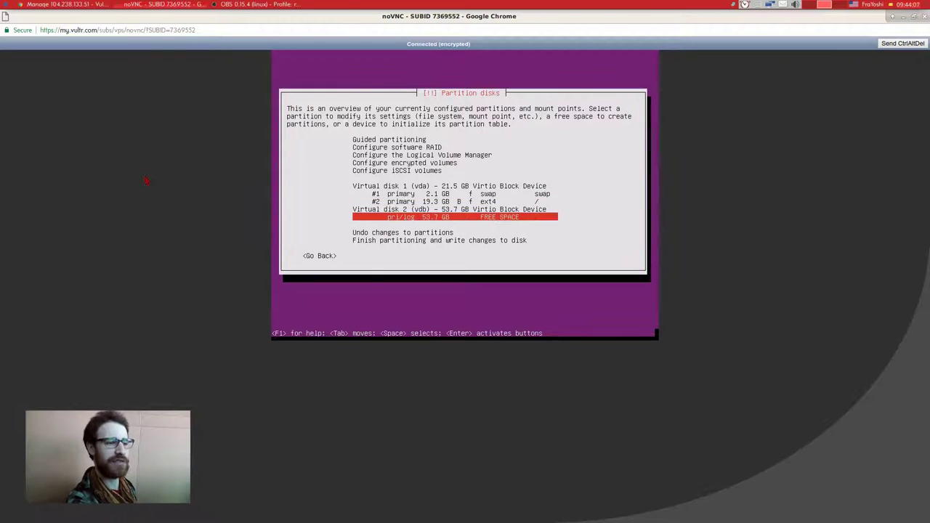
{"action": "key", "text": "Return"}
{"action": "key", "text": "Return"}
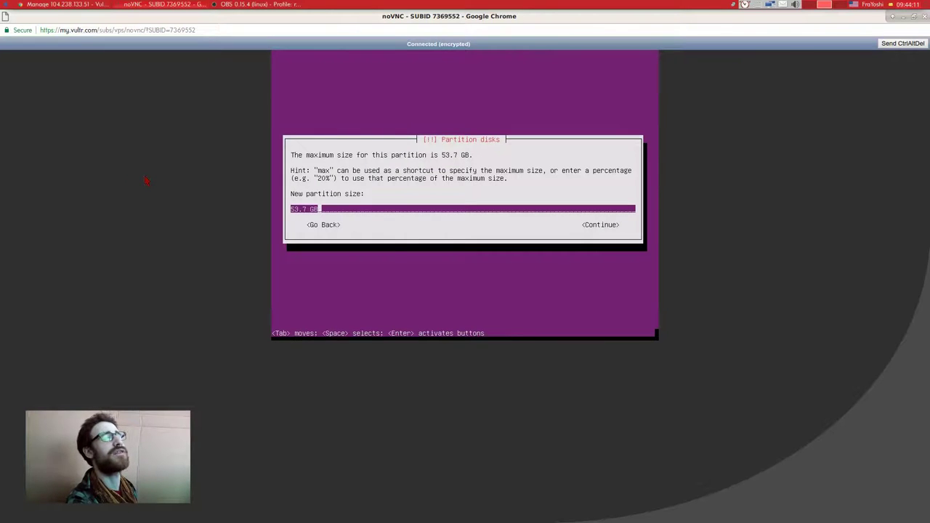
{"action": "key", "text": "Return"}
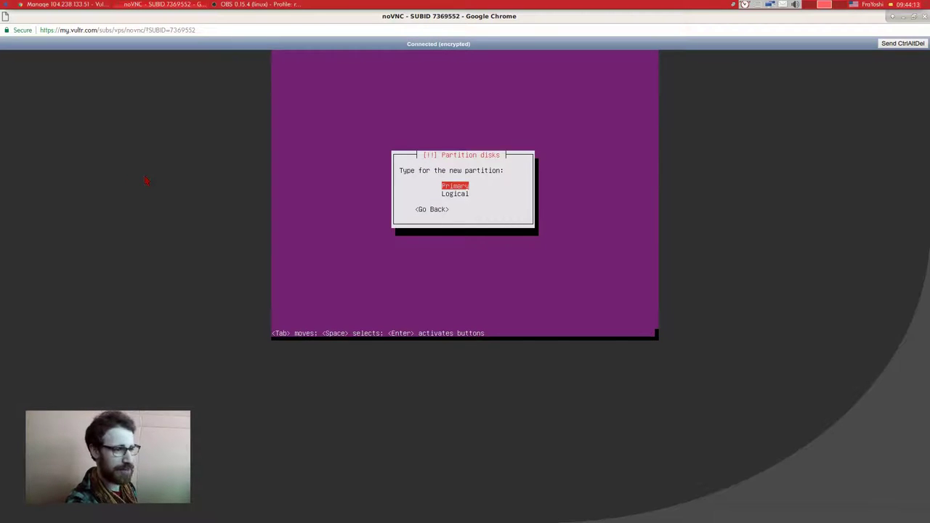
{"action": "key", "text": "Return"}
Step: Keep Ext4 and the /home mount point for partition #1 of Virtual disk 2 and finish setting up the partition
{"action": "key", "text": "Down"}
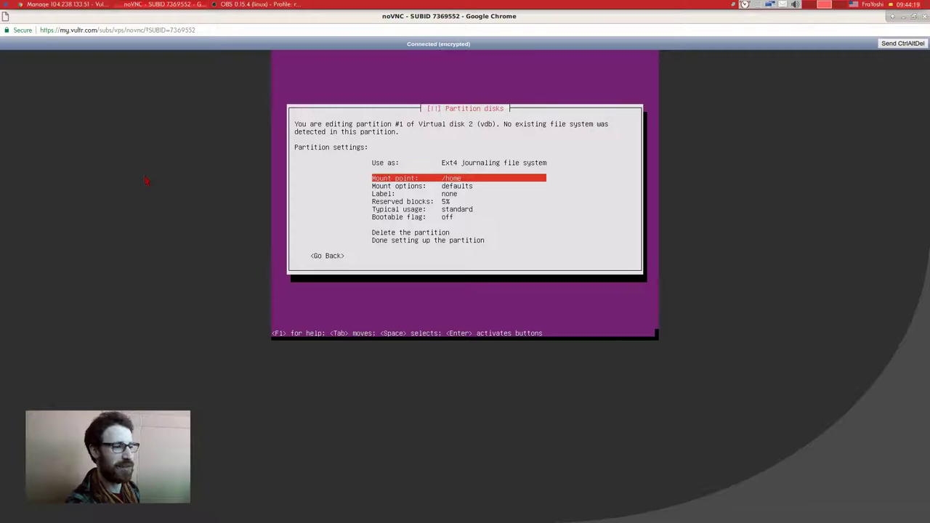
{"action": "key", "text": "Down"}
{"action": "key", "text": "Down"}
{"action": "key", "text": "Down"}
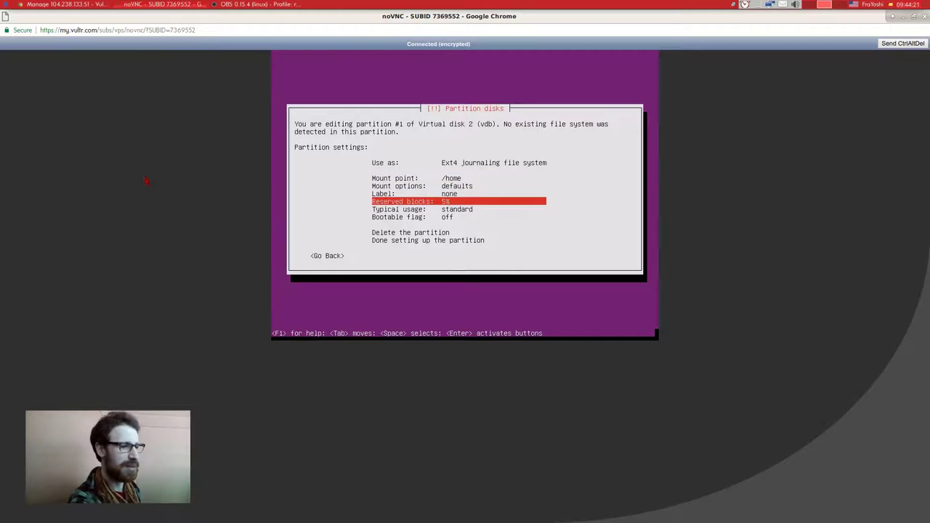
{"action": "key", "text": "Tab"}
{"action": "key", "text": "Tab"}
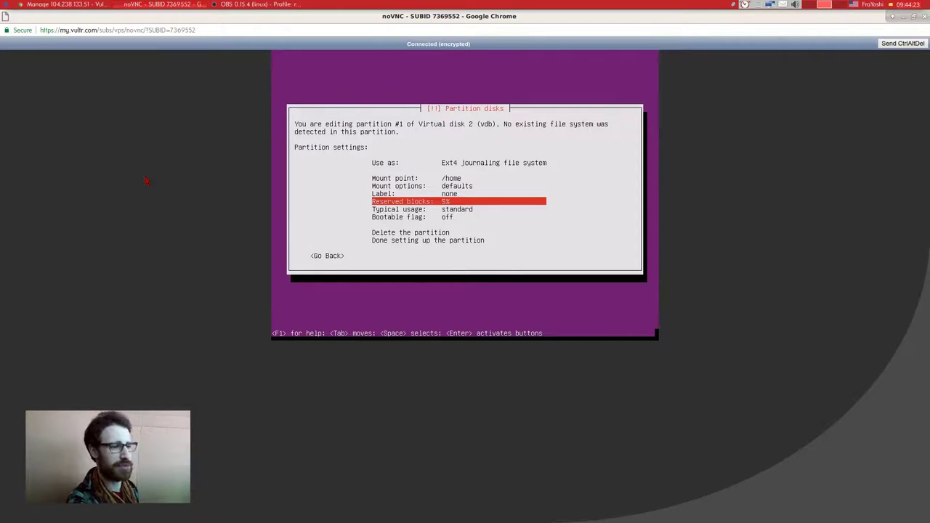
{"action": "key", "text": "Down"}
{"action": "key", "text": "Down"}
{"action": "key", "text": "Down"}
{"action": "key", "text": "Down"}
{"action": "key", "text": "Down"}
{"action": "key", "text": "Return"}
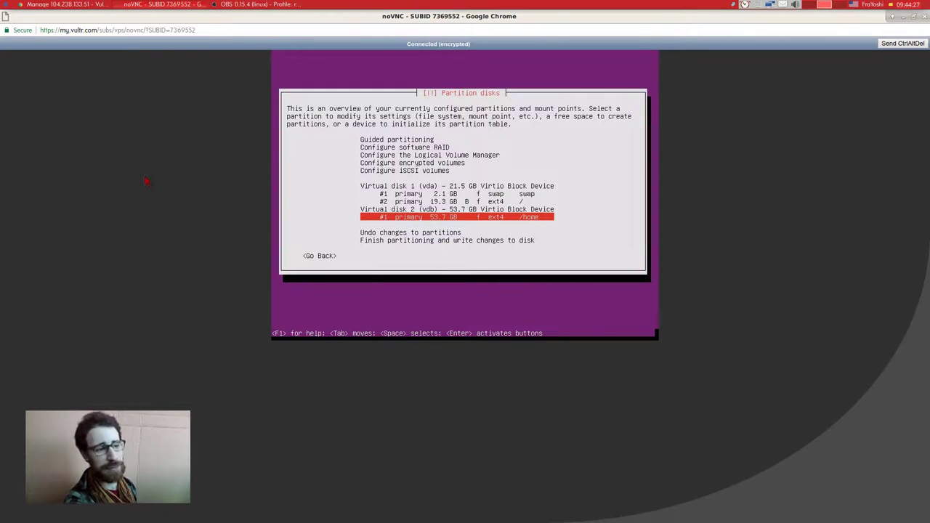
Step: Finish partitioning and write the changes to both virtual disks
{"action": "key", "text": "Down"}
{"action": "key", "text": "Down"}
{"action": "key", "text": "Down"}
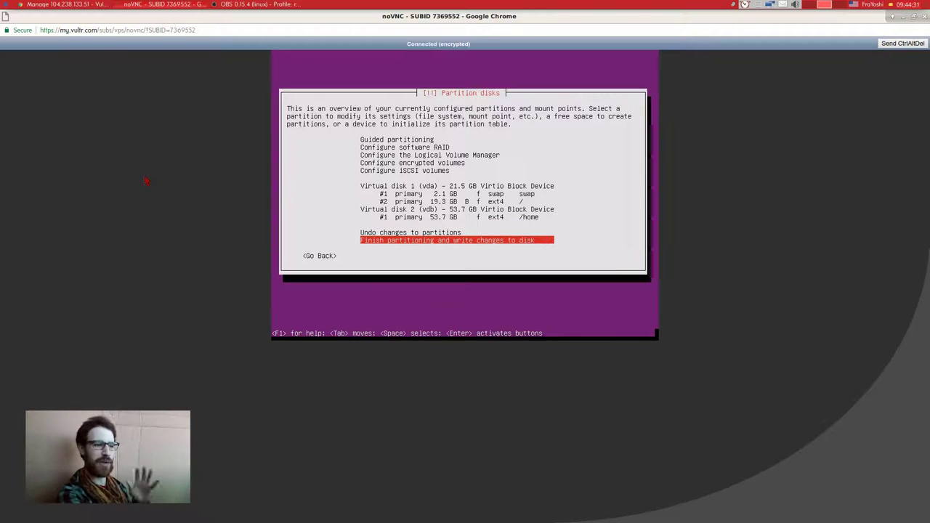
{"action": "key", "text": "Return"}
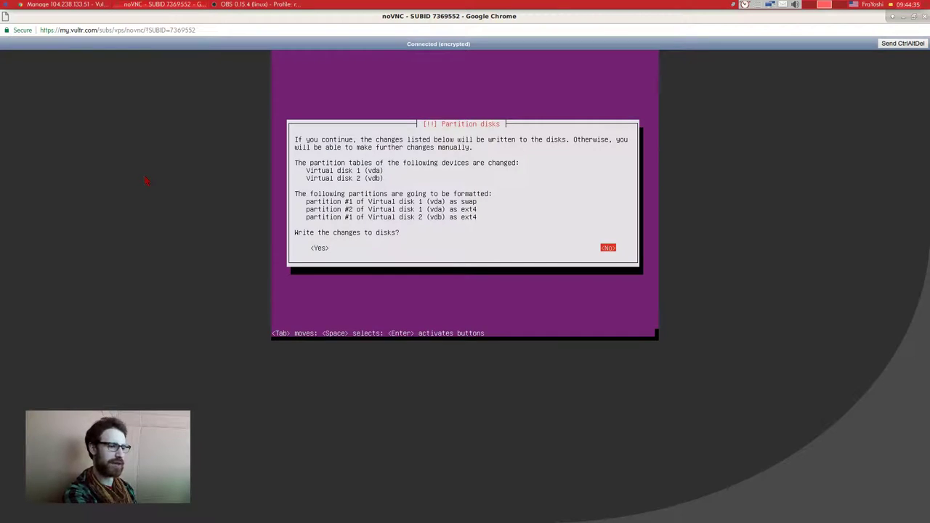
{"action": "key", "text": "Tab"}
{"action": "key", "text": "Return"}
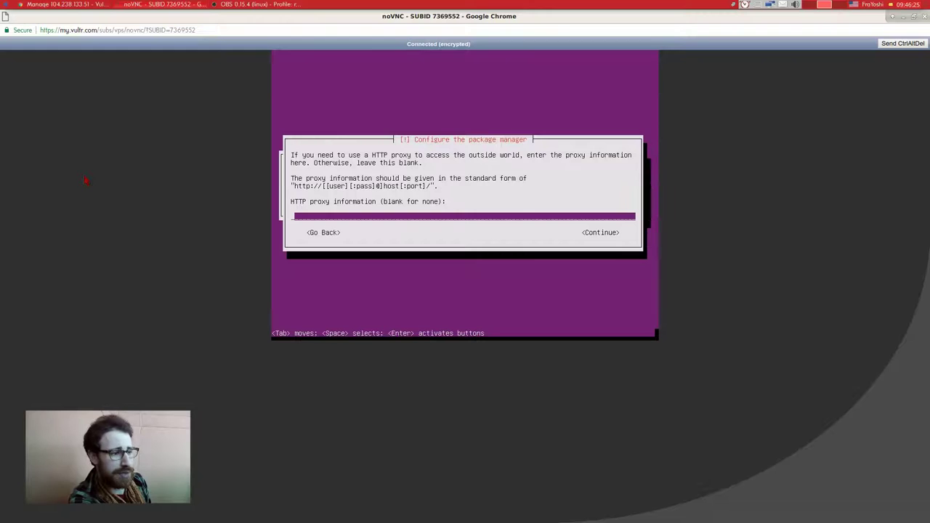
Step: Leave the HTTP proxy blank and choose no automatic updates for the system
{"action": "key", "text": "Return"}
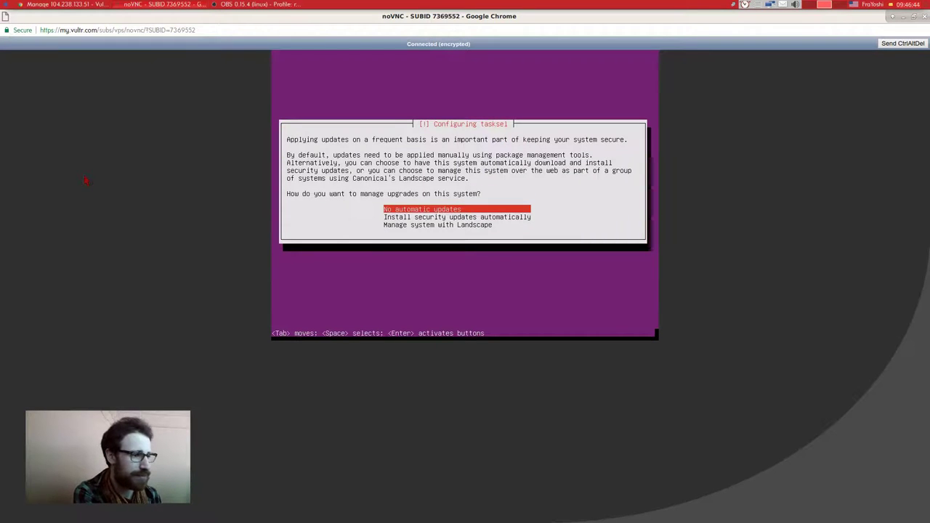
{"action": "key", "text": "Return"}
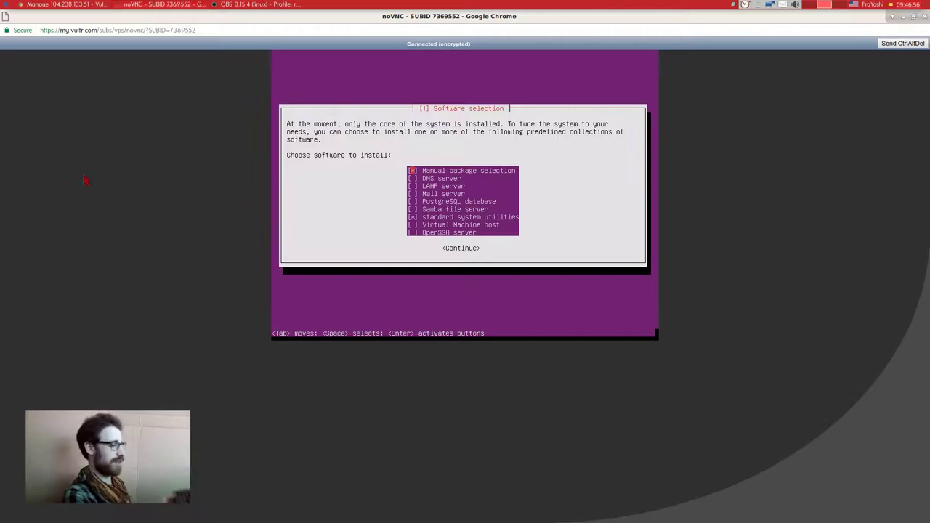
Step: Add OpenSSH server to the software selection, keeping manual package selection and standard system utilities, and continue the installation
{"action": "key", "text": "Down"}
{"action": "key", "text": "Down"}
{"action": "key", "text": "Up"}
{"action": "key", "text": "Up"}
{"action": "key", "text": "Down"}
{"action": "key", "text": "Down"}
{"action": "key", "text": "Down"}
{"action": "key", "text": "Down"}
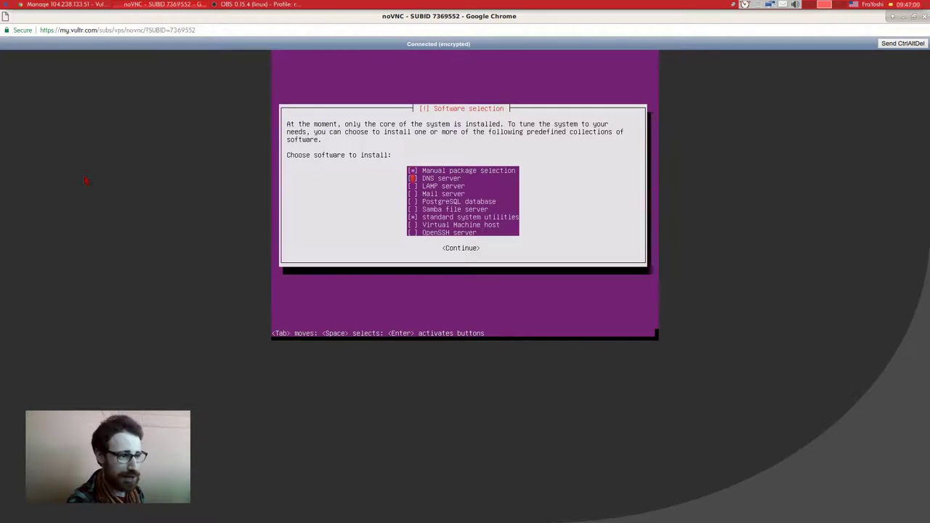
{"action": "key", "text": "Down"}
{"action": "key", "text": "Down"}
{"action": "key", "text": "Down"}
{"action": "key", "text": "Up"}
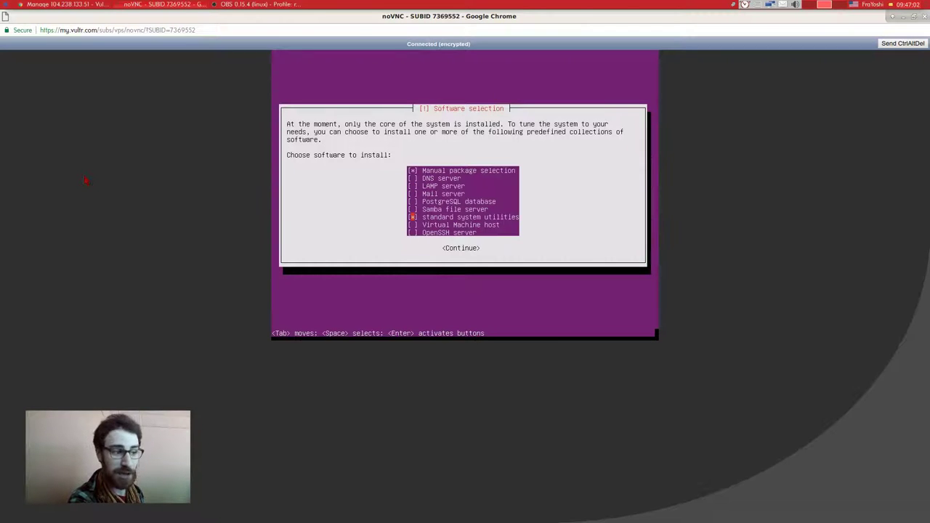
{"action": "key", "text": "Down"}
{"action": "key", "text": "Down"}
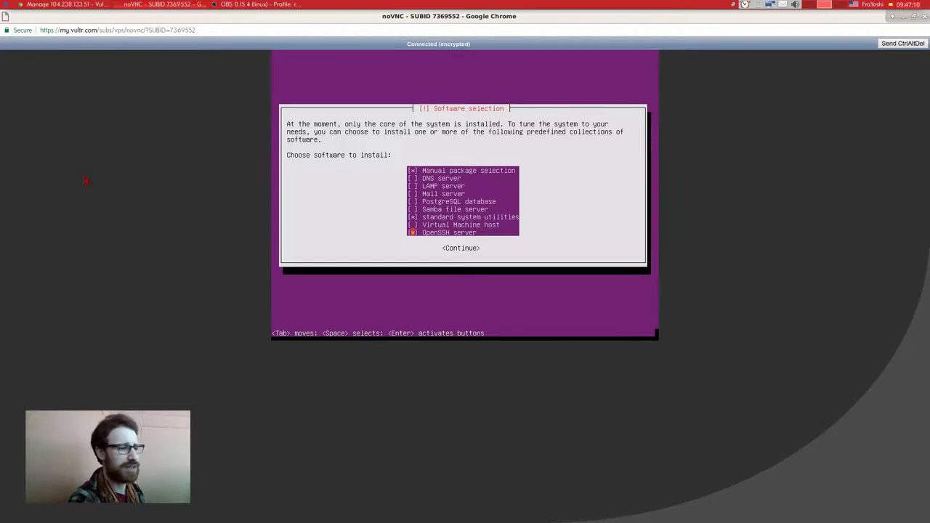
{"action": "key", "text": "Return"}
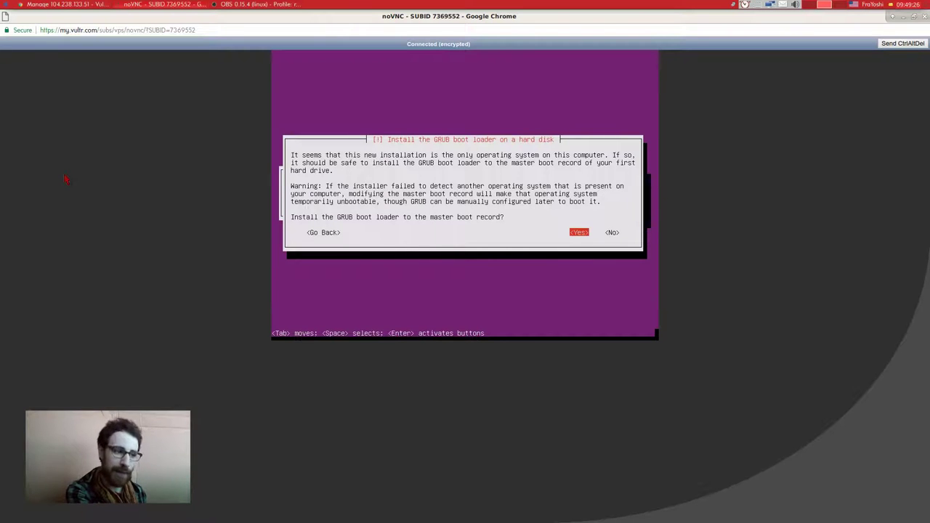
Step: Install the GRUB boot loader on /dev/vda and finish the installation by rebooting the server
{"action": "key", "text": "Return"}
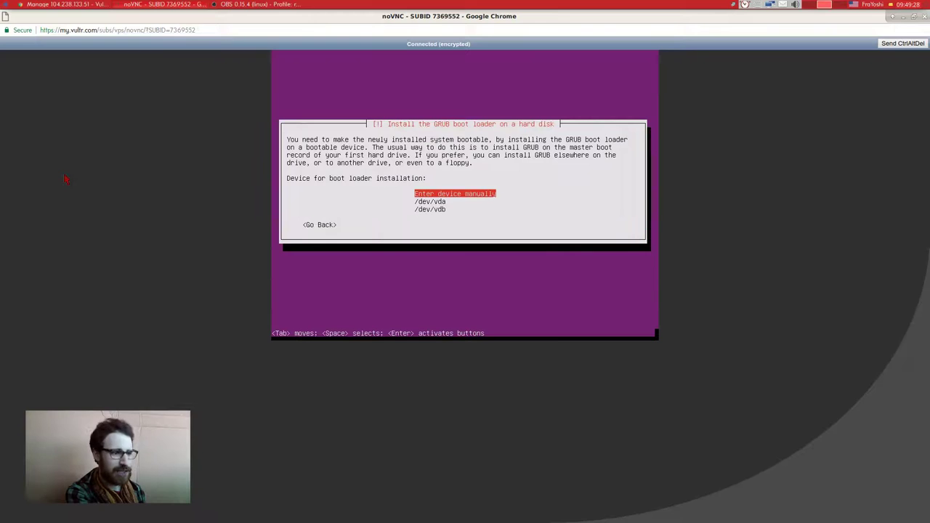
{"action": "key", "text": "Down"}
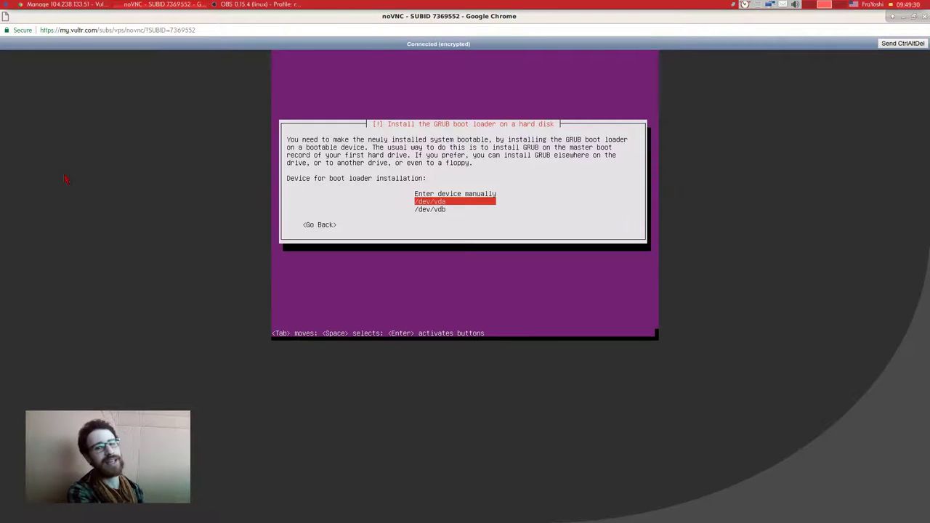
{"action": "key", "text": "Return"}
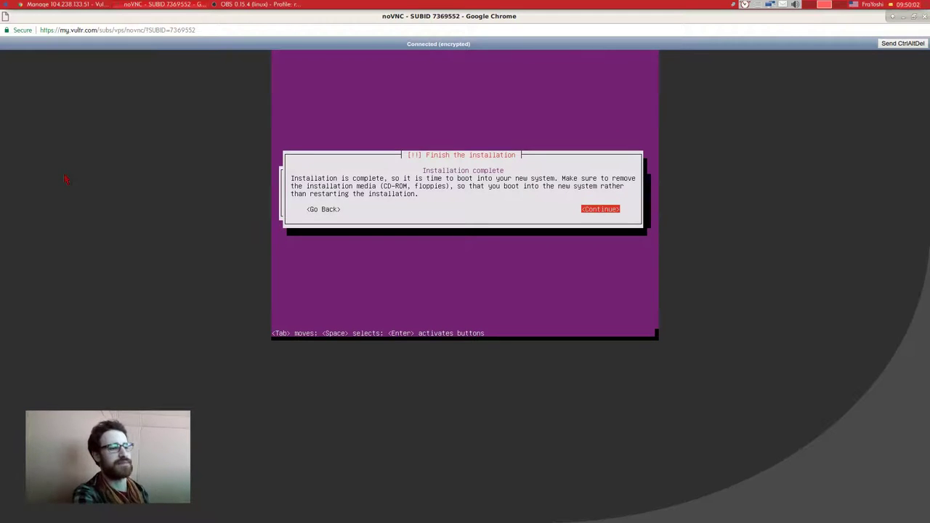
{"action": "key", "text": "Return"}
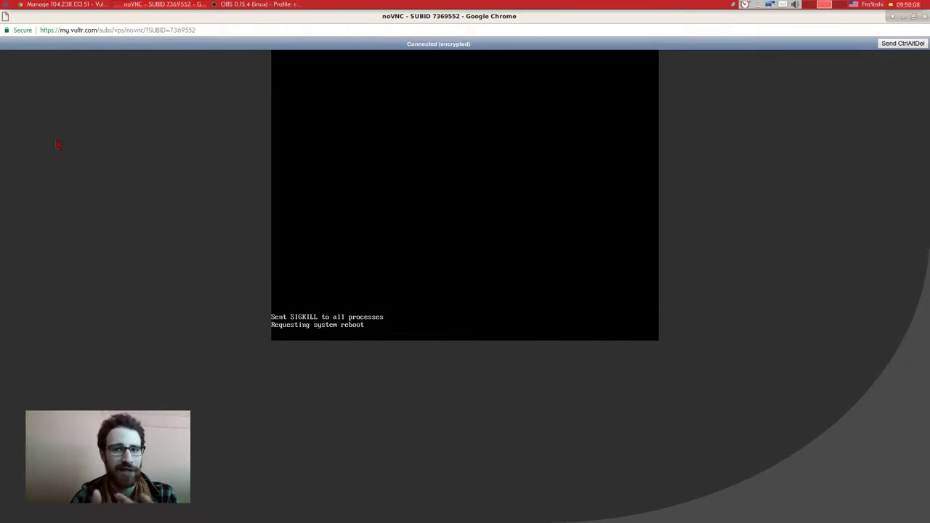
Step: Switch to the Vultr server management page and try to remove the attached Ubuntu 16.10 custom ISO, accepting the reboot
{"action": "left_click", "coordinate": [62, 4]}
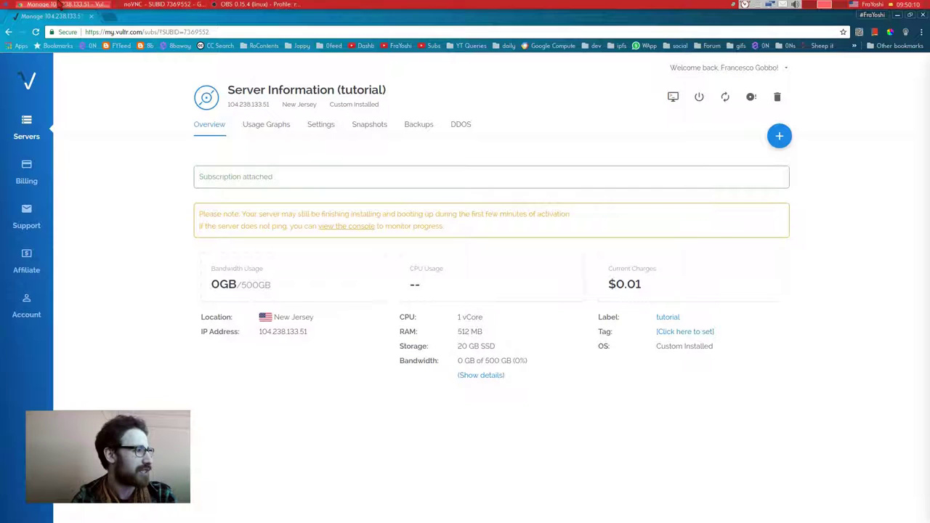
{"action": "left_click", "coordinate": [326, 128]}
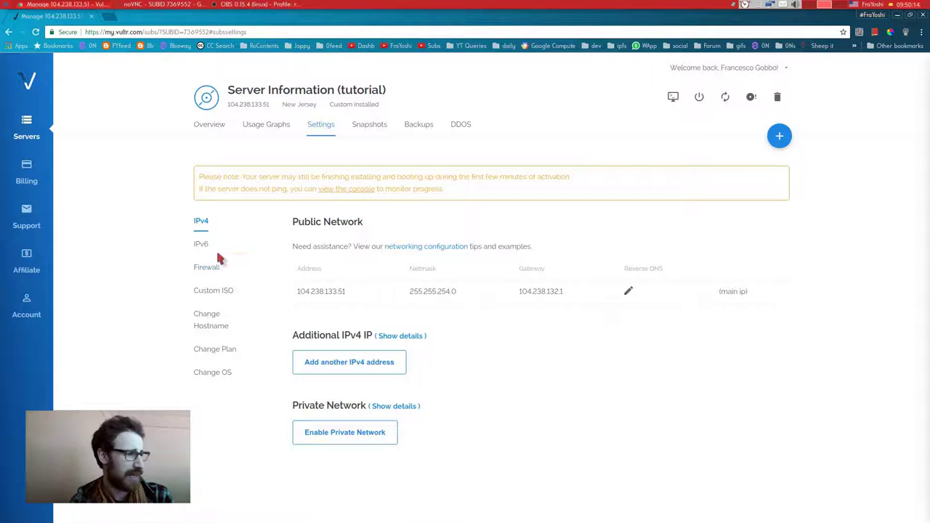
{"action": "left_click", "coordinate": [209, 293]}
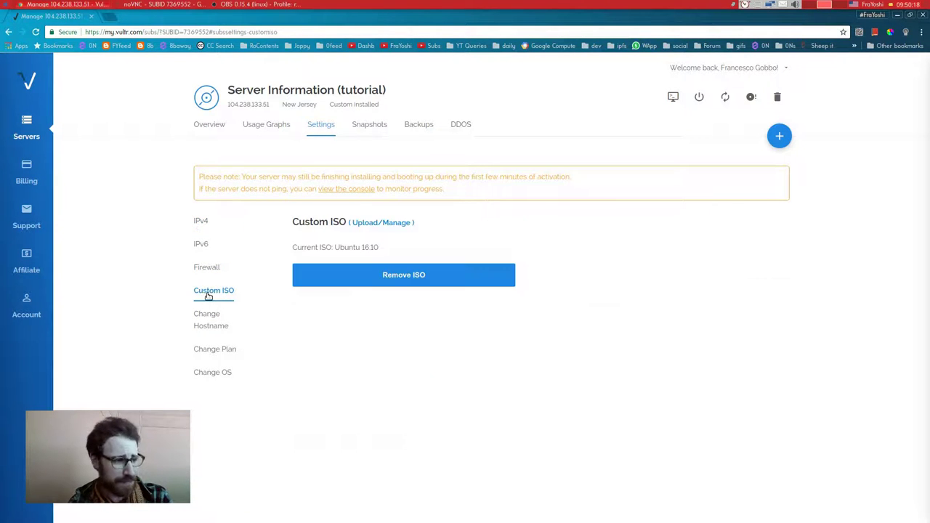
{"action": "left_click", "coordinate": [361, 281]}
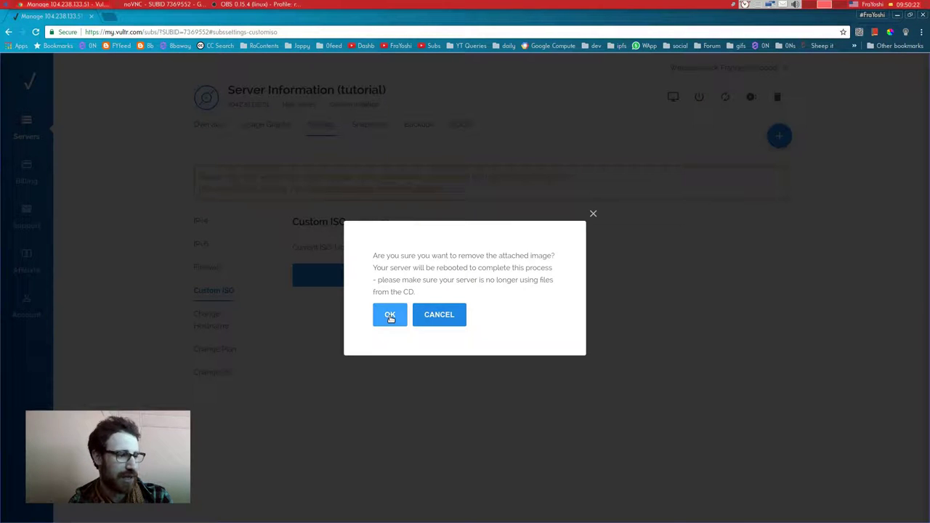
{"action": "double_click", "coordinate": [399, 267]}
{"action": "left_click", "coordinate": [463, 273]}
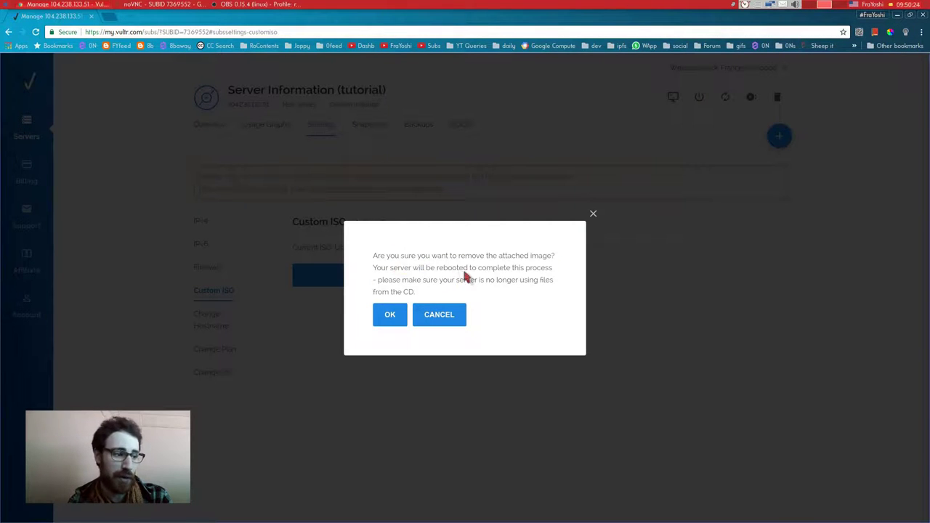
{"action": "left_click", "coordinate": [389, 315]}
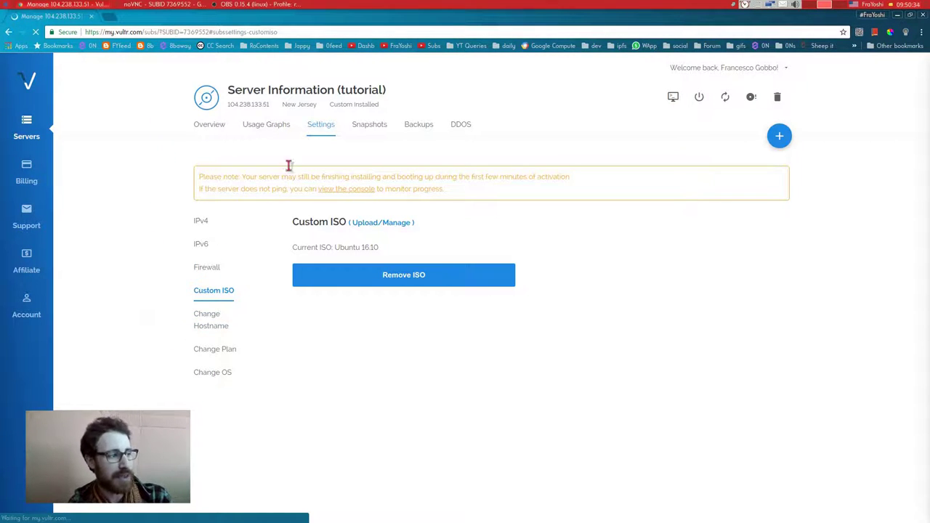
Step: Reopen the server's Custom ISO settings and repeat the removal of the Ubuntu 16.10 ISO, confirming the reboot
{"action": "left_click", "coordinate": [320, 135]}
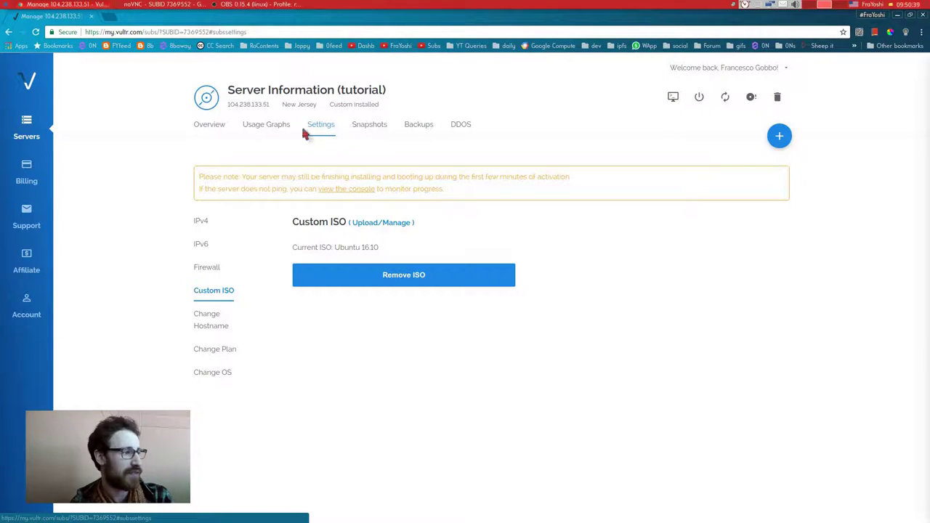
{"action": "left_click", "coordinate": [252, 130]}
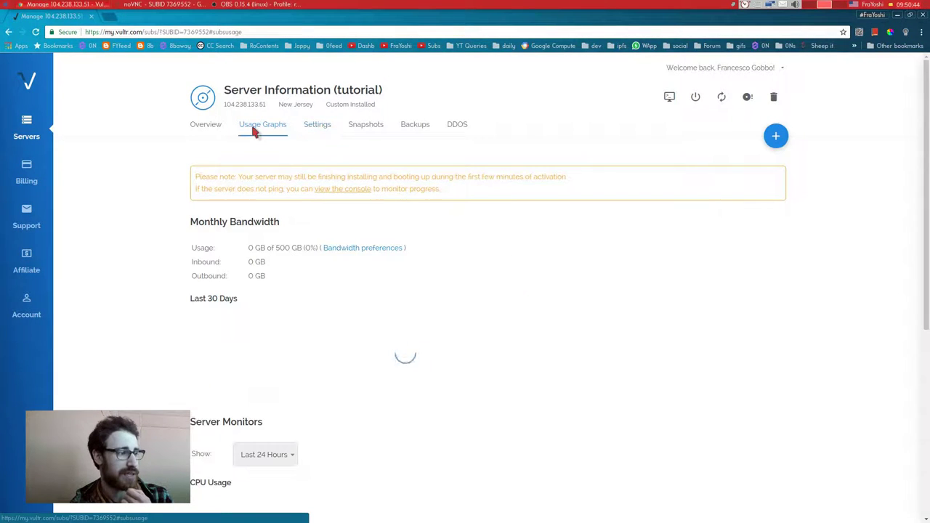
{"action": "left_click", "coordinate": [316, 125]}
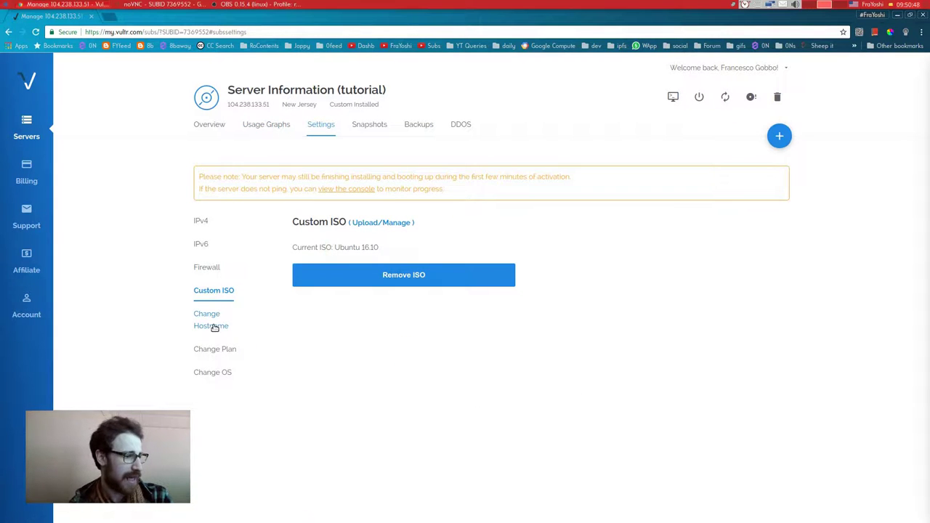
{"action": "left_click", "coordinate": [366, 277]}
{"action": "left_click", "coordinate": [388, 314]}
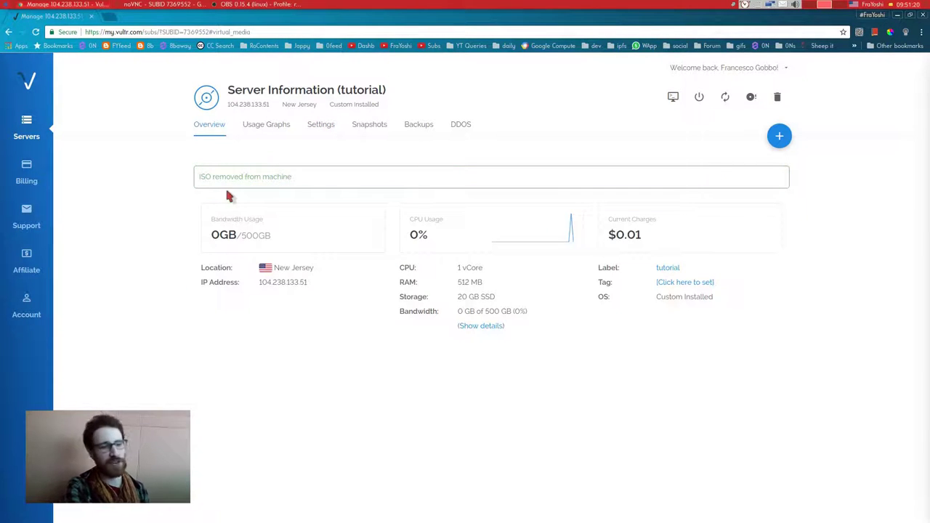
Step: Examine the server's Change Plan options and the note about downgrading, and return to the server overview
{"action": "left_click", "coordinate": [327, 131]}
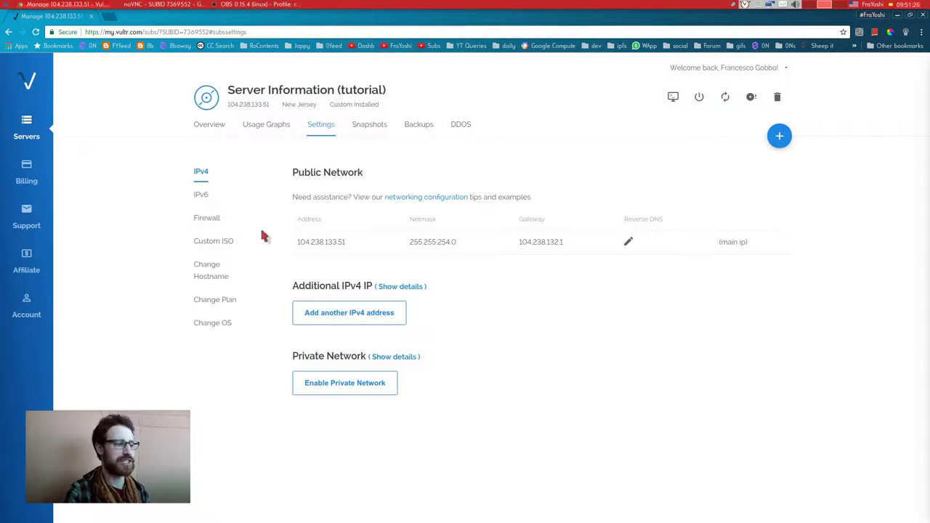
{"action": "left_click", "coordinate": [232, 299]}
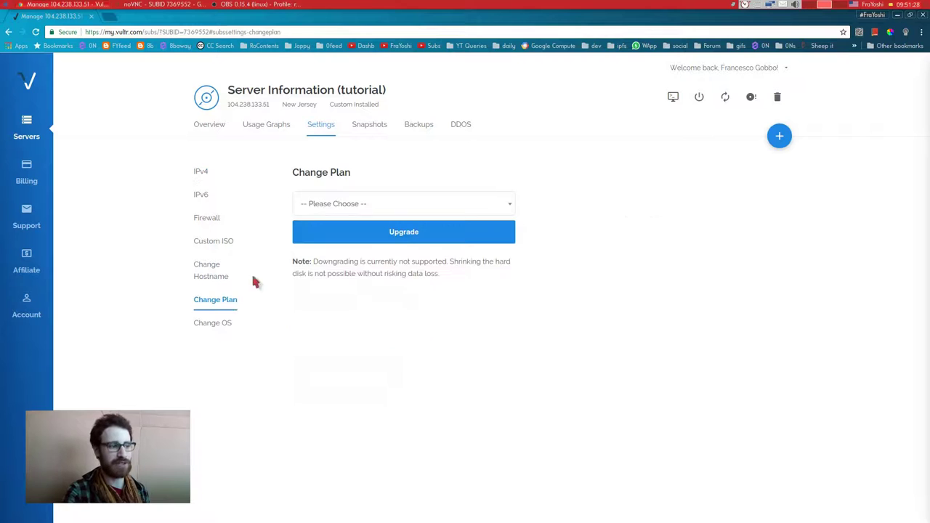
{"action": "left_click", "coordinate": [321, 207]}
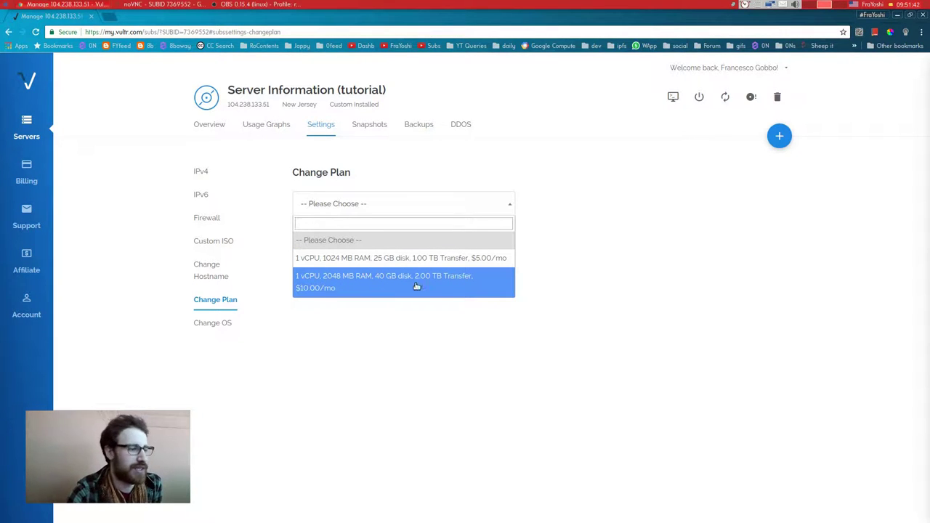
{"action": "left_click", "coordinate": [361, 338]}
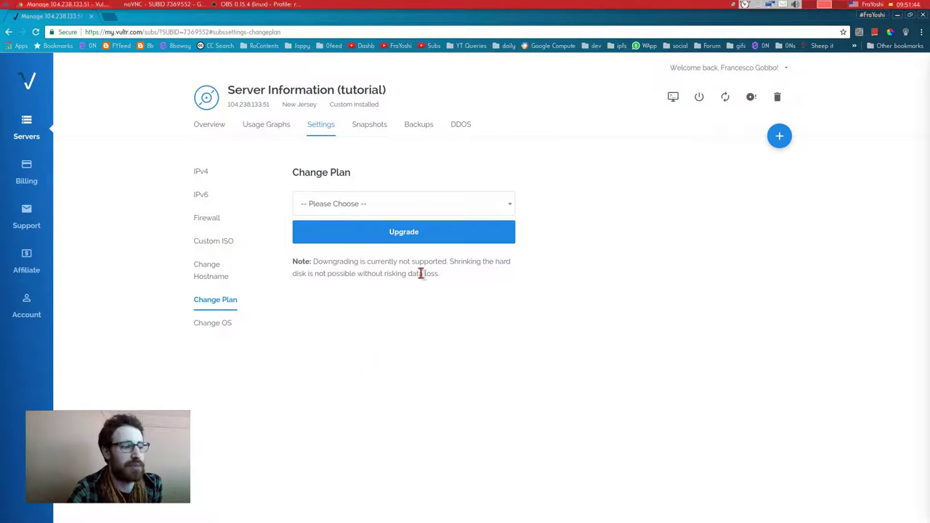
{"action": "left_click_drag", "start_coordinate": [442, 275], "coordinate": [292, 260]}
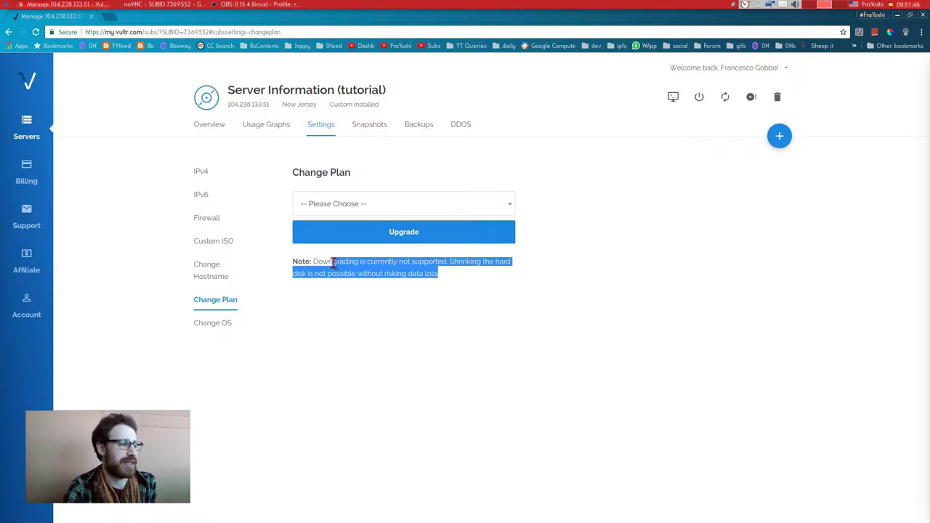
{"action": "left_click", "coordinate": [291, 262]}
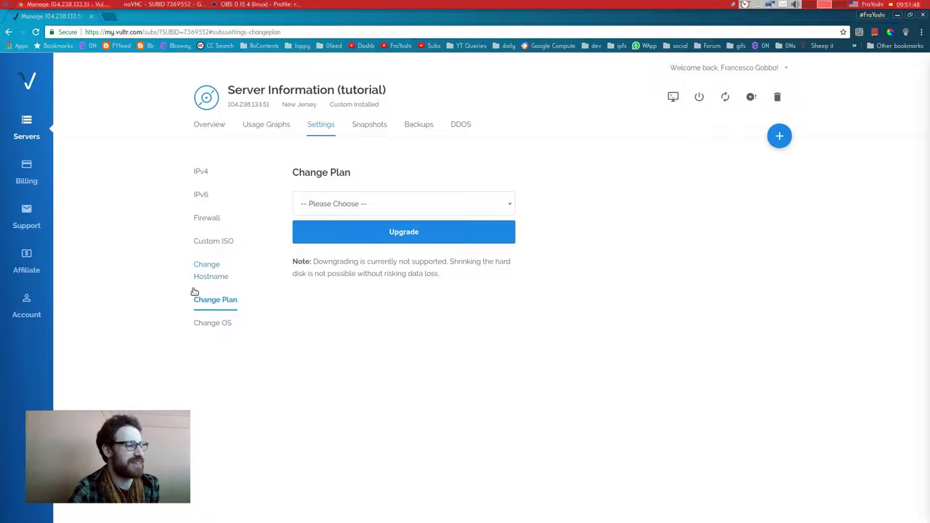
{"action": "left_click", "coordinate": [204, 124]}
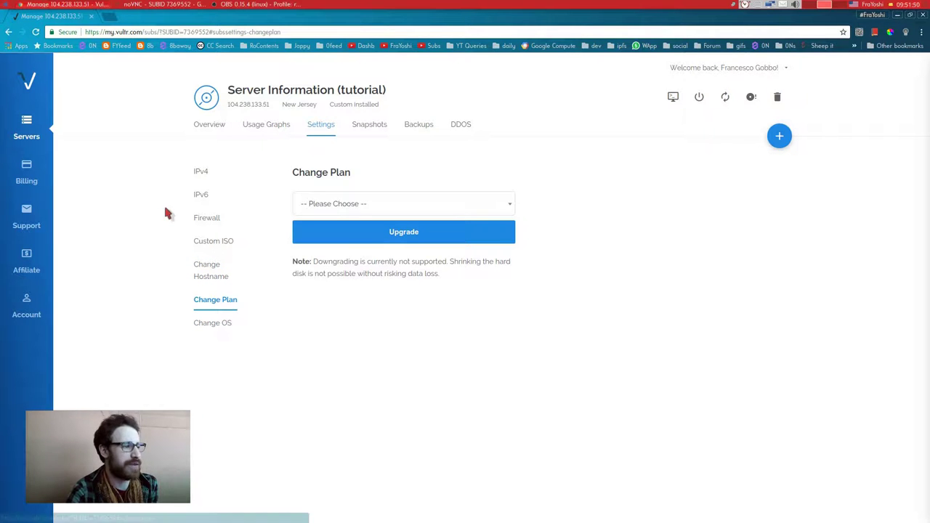
Step: Open the server's console in a maximized window and log in with the tutorial account's username and password
{"action": "left_click", "coordinate": [671, 101]}
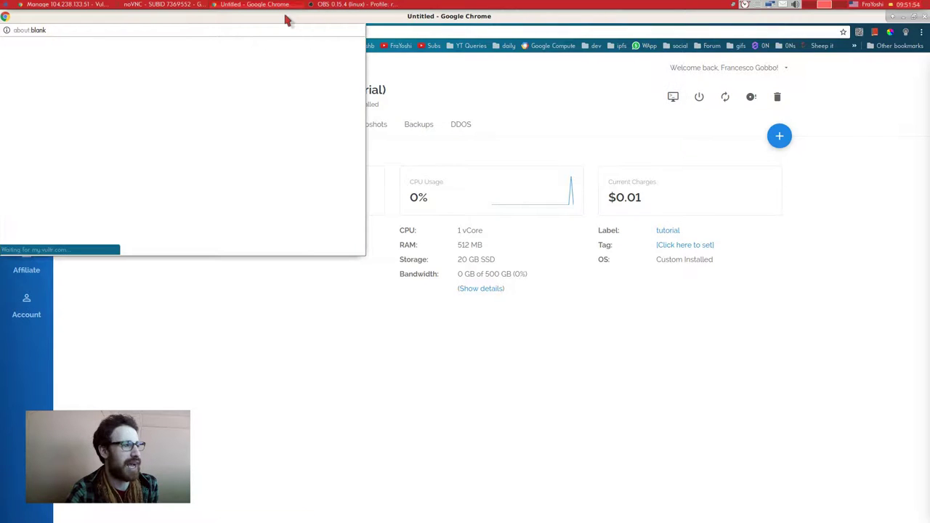
{"action": "double_click", "coordinate": [287, 21]}
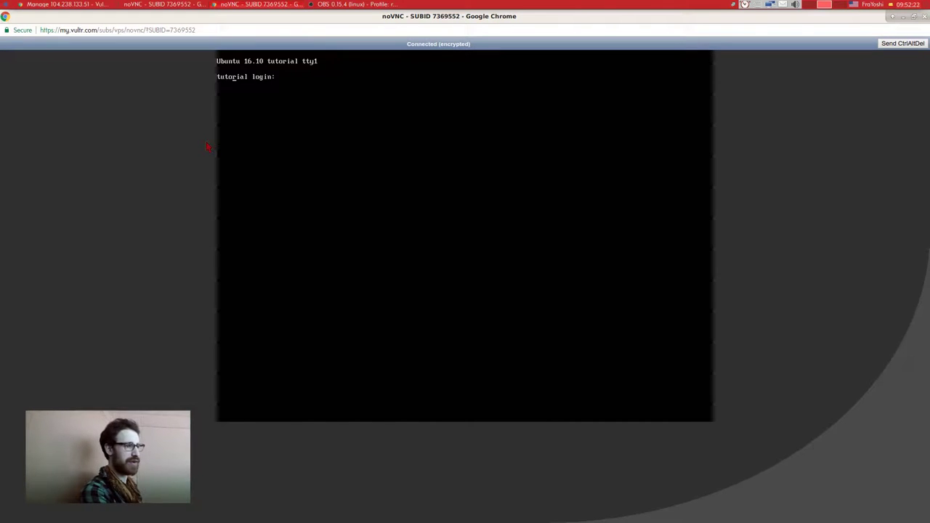
{"action": "key", "text": "Return"}
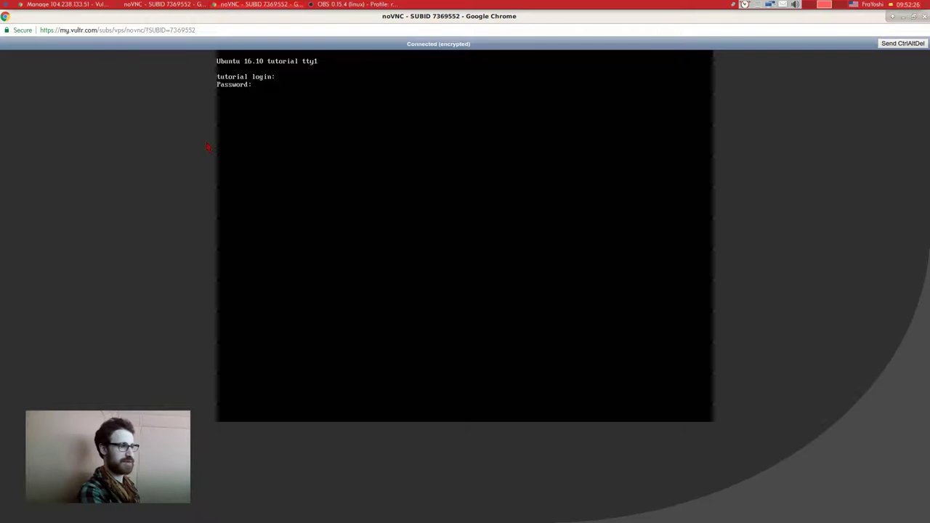
{"action": "key", "text": "Return"}
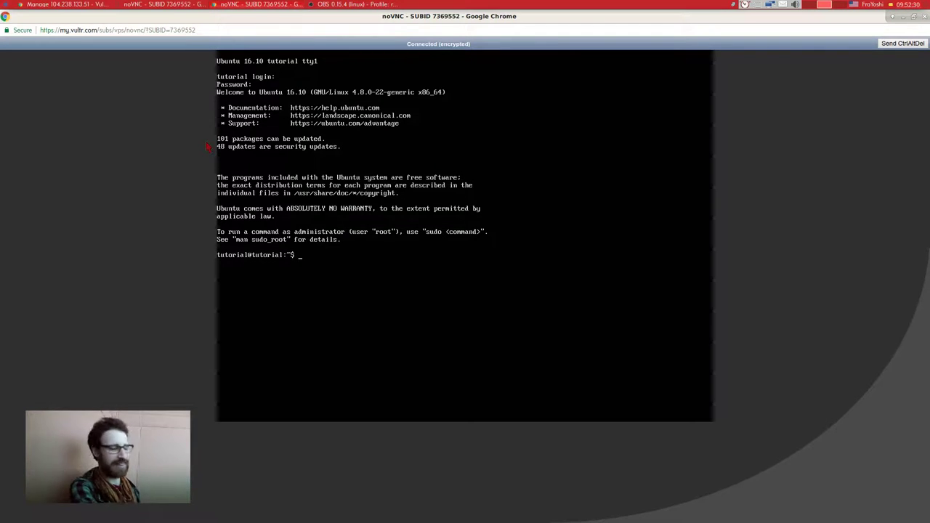
Step: Run top in the server console to examine memory, swap and running processes, and quit it
{"action": "type", "text": "top"}
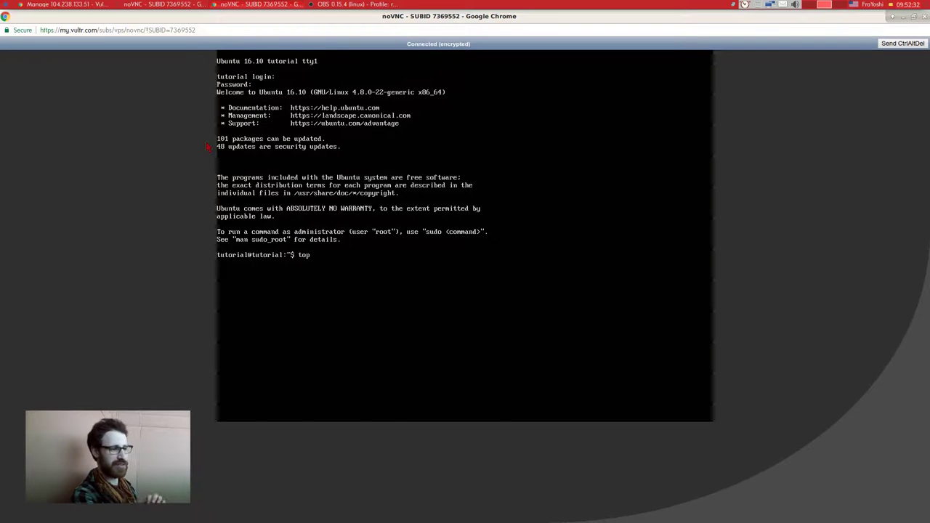
{"action": "key", "text": "Return"}
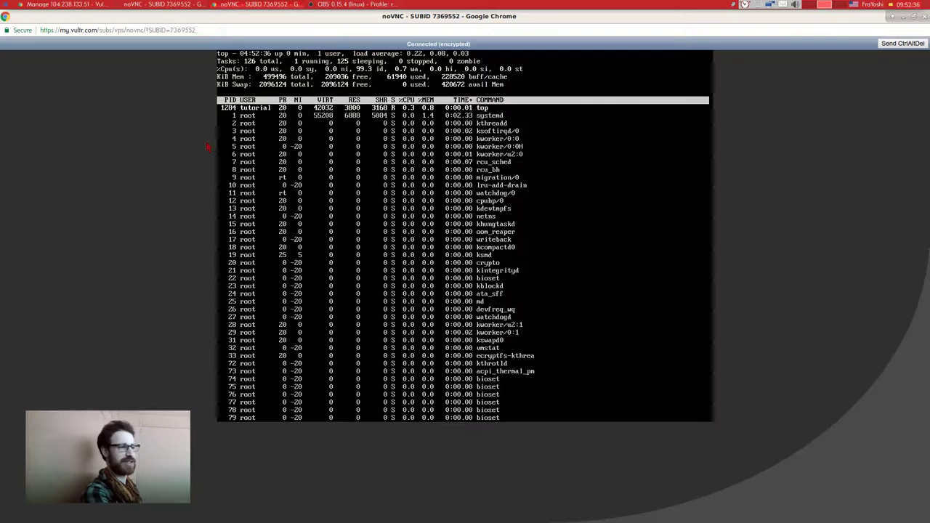
{"action": "key", "text": "q"}
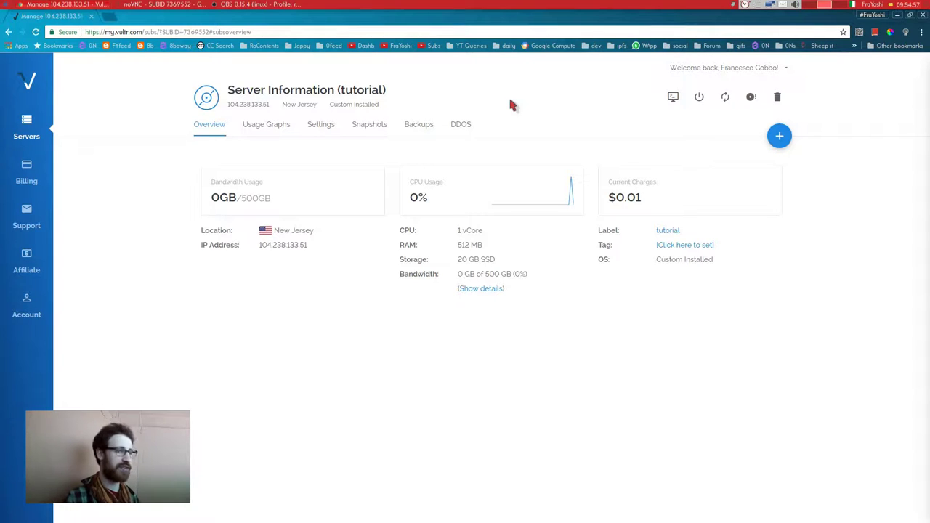
{"action": "left_click", "coordinate": [670, 96]}
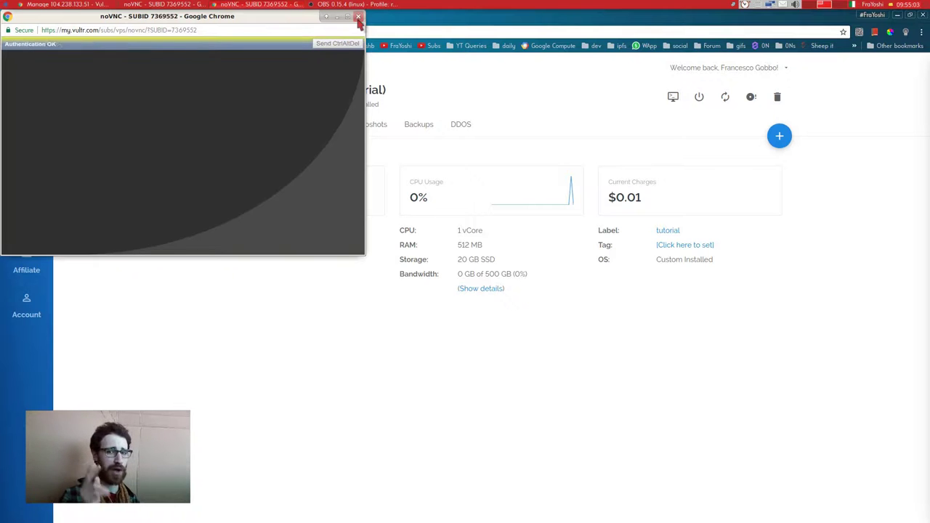
{"action": "left_click", "coordinate": [357, 17]}
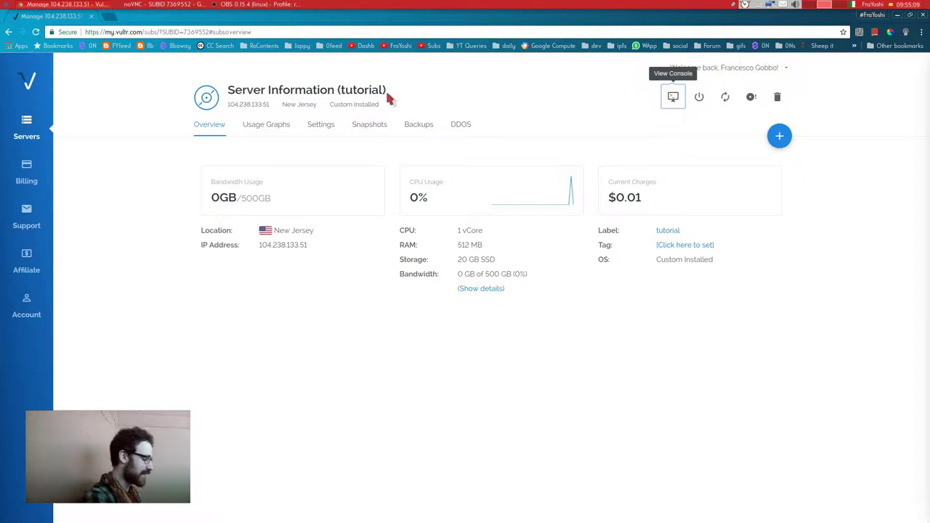
{"action": "key", "text": "ctrl+alt+t"}
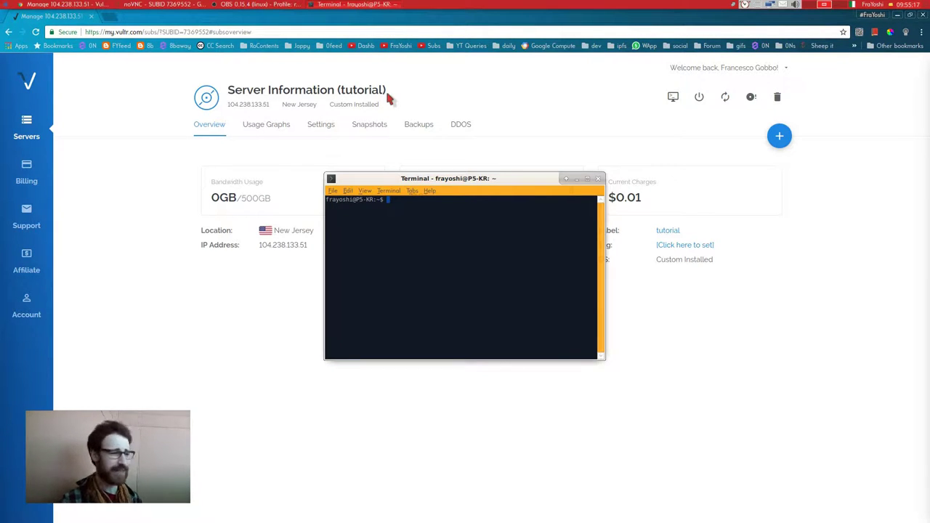
{"action": "left_click_drag", "start_coordinate": [464, 266], "coordinate": [680, 328]}
{"action": "type", "text": "ssh"}
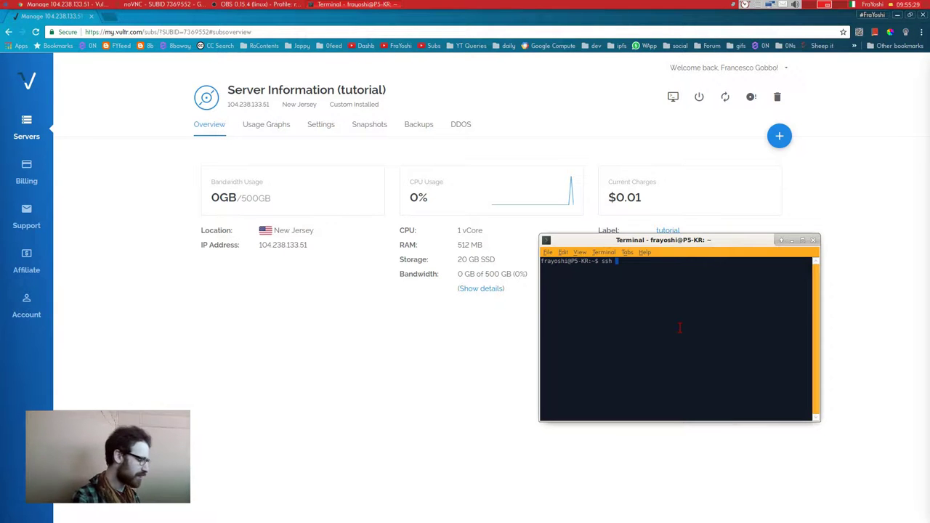
{"action": "type", "text": "tutorial"}
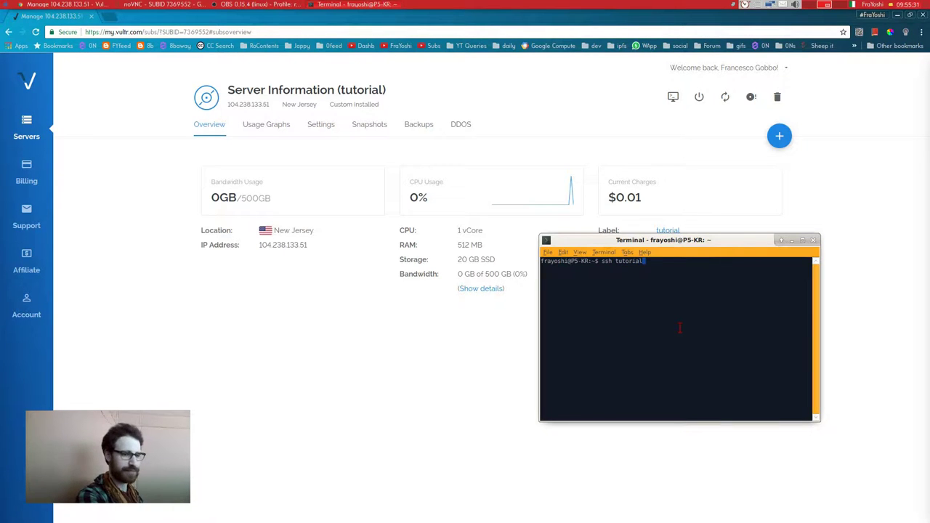
{"action": "type", "text": "@"}
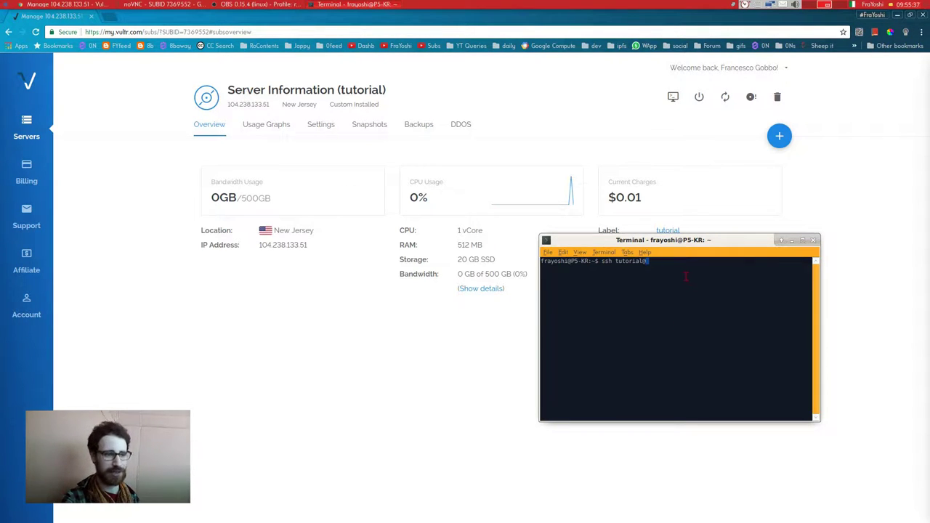
{"action": "type", "text": "104"}
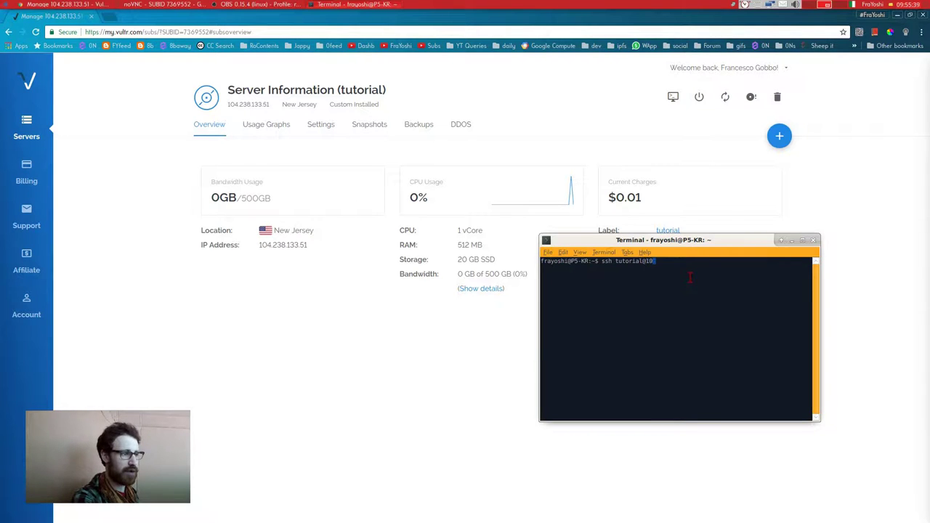
{"action": "key", "text": "Return"}
{"action": "type", "text": "3"}
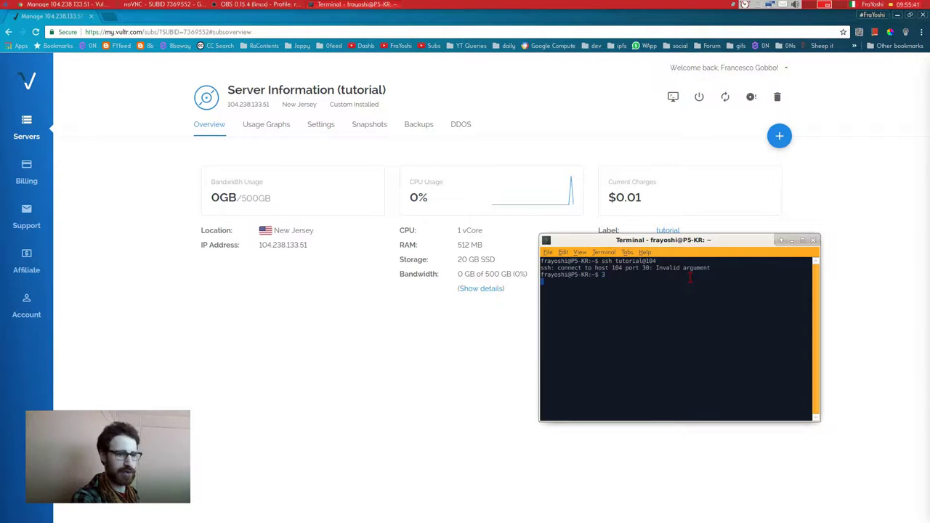
{"action": "key", "text": "Return"}
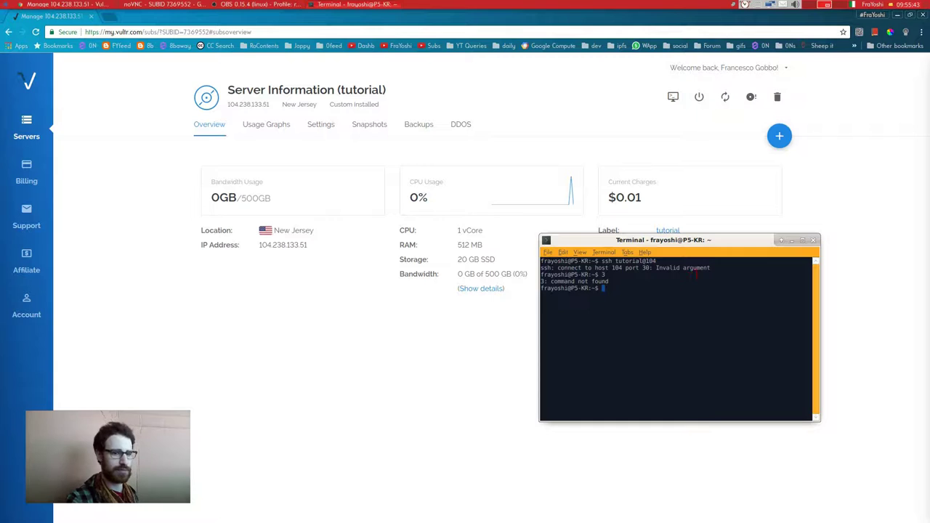
{"action": "left_click", "coordinate": [813, 240]}
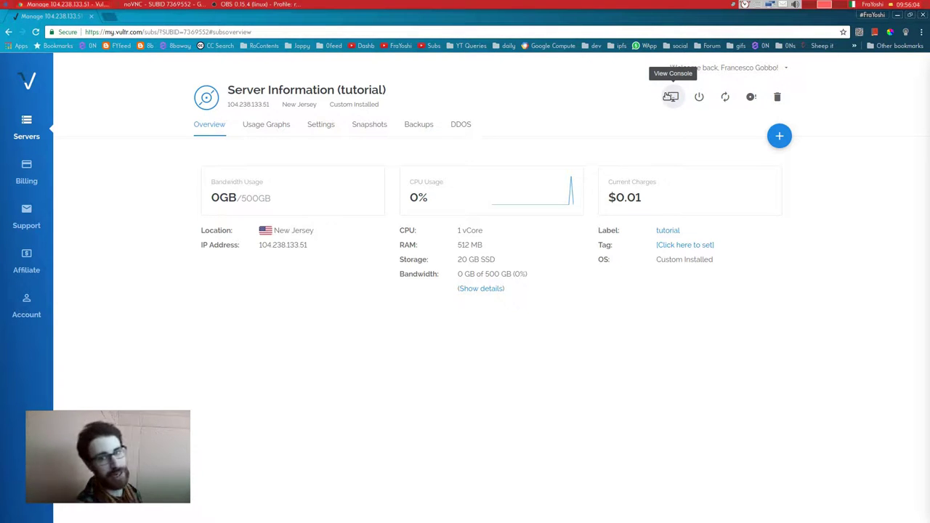
{"action": "key", "text": "ctrl+alt+t"}
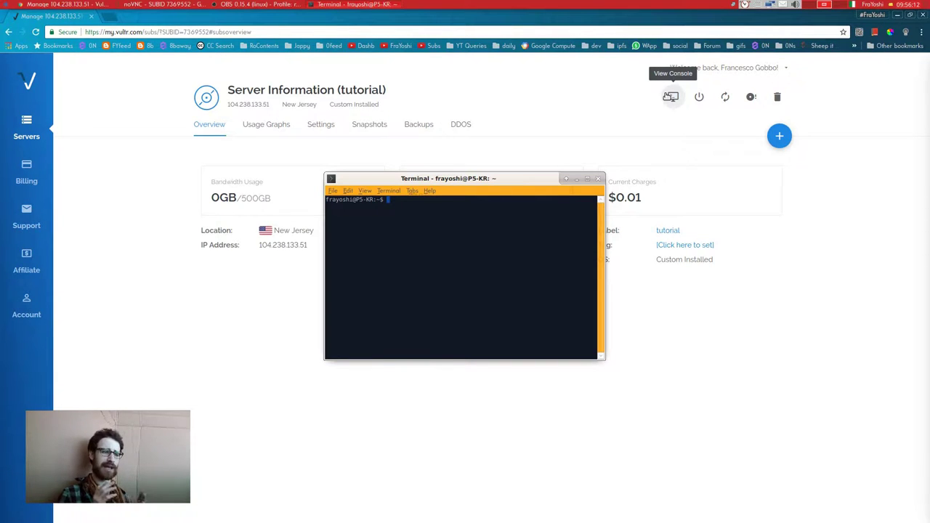
{"action": "left_click_drag", "start_coordinate": [514, 179], "coordinate": [564, 130]}
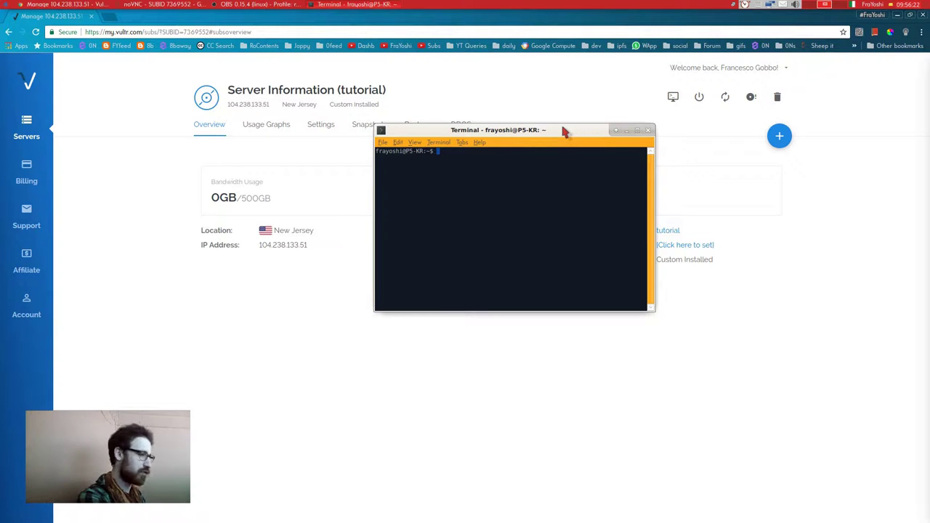
{"action": "type", "text": "ssh "}
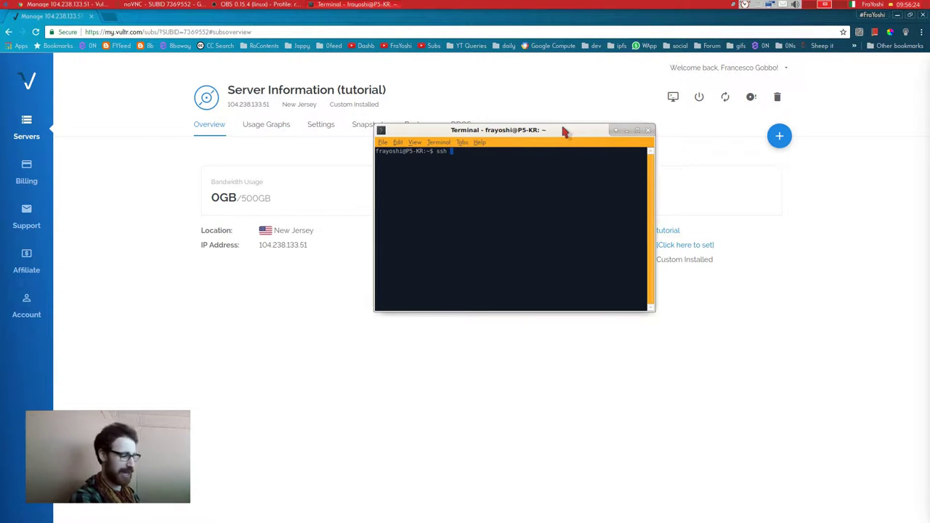
{"action": "type", "text": "tuto"}
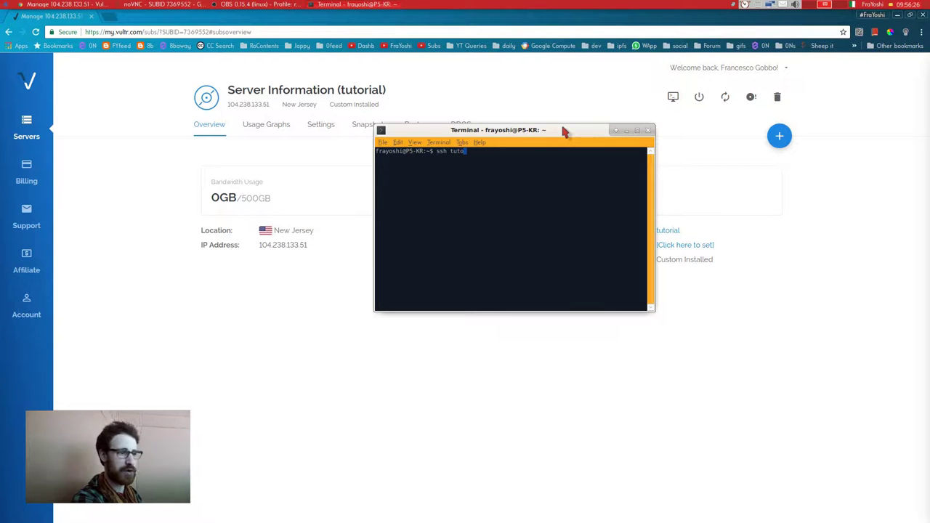
{"action": "type", "text": "rial"}
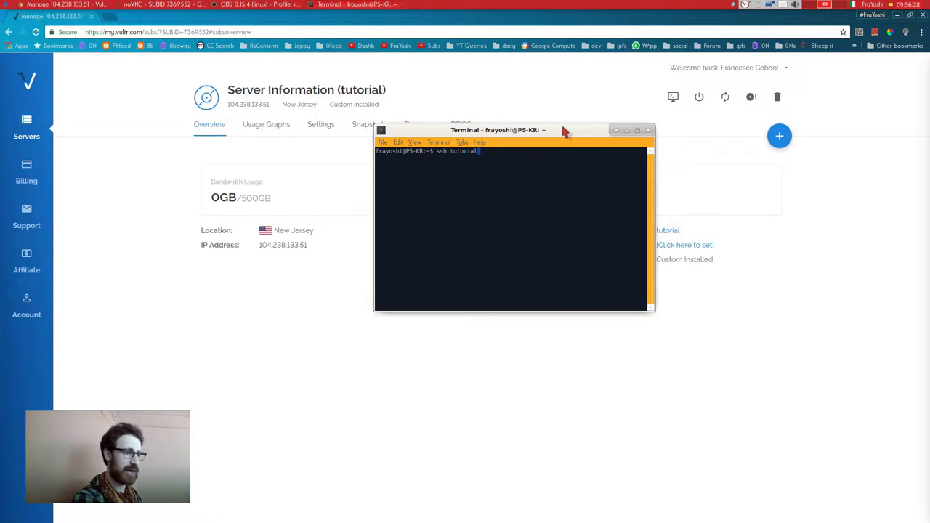
{"action": "type", "text": "@"}
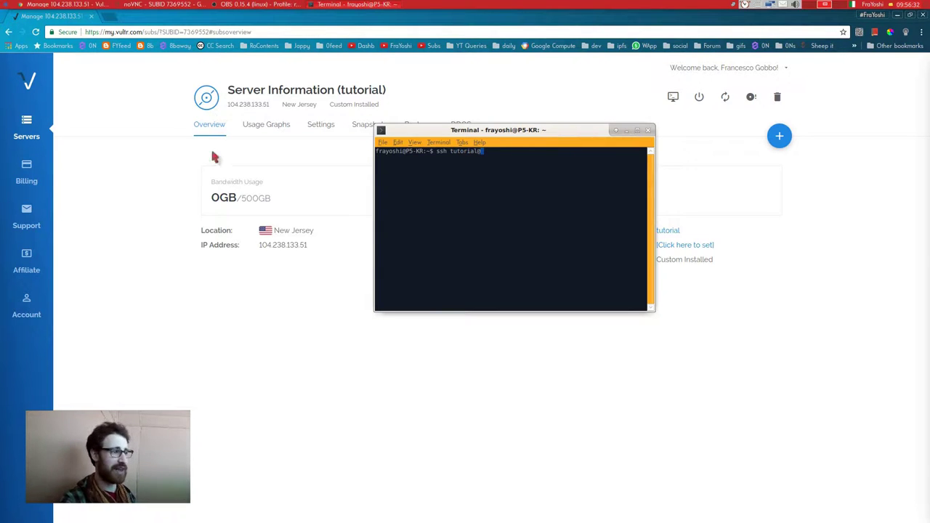
{"action": "type", "text": "104."}
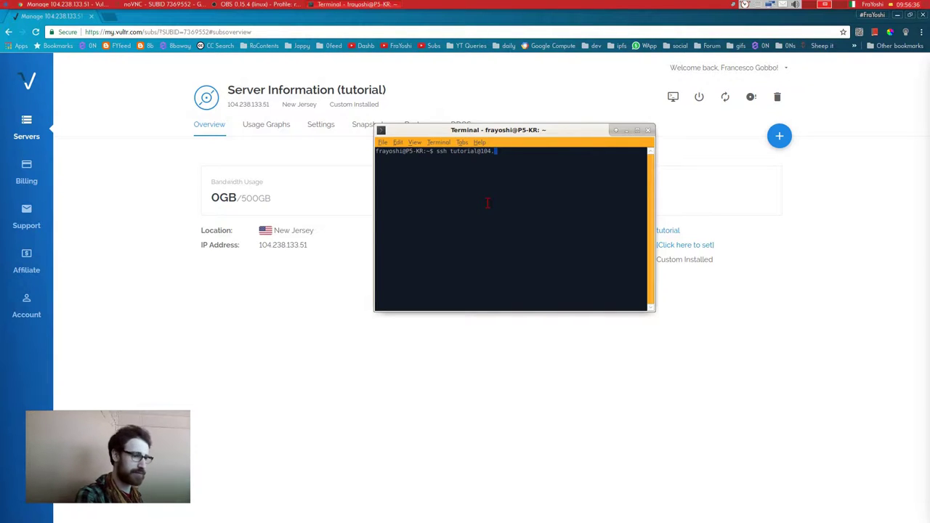
{"action": "type", "text": "238"}
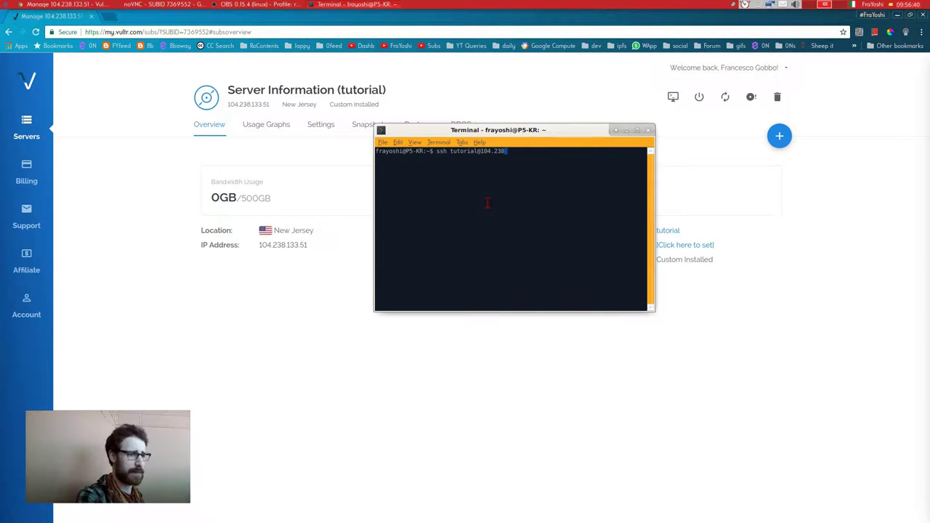
{"action": "type", "text": "."}
{"action": "type", "text": "13"}
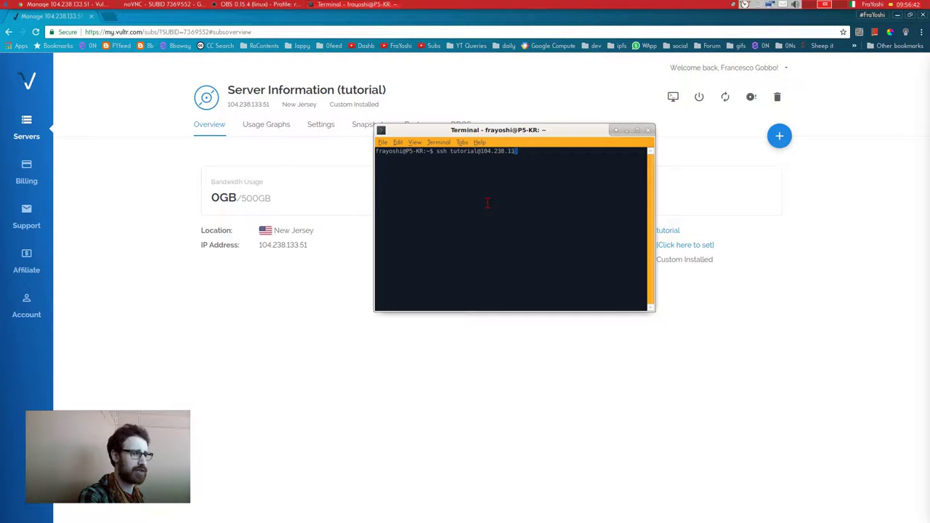
{"action": "type", "text": "3.51 "}
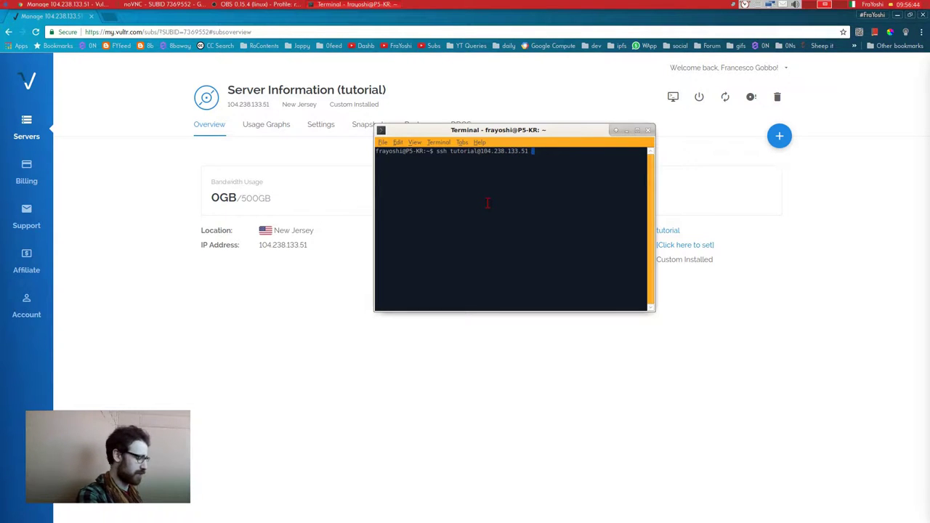
{"action": "type", "text": "-p 22"}
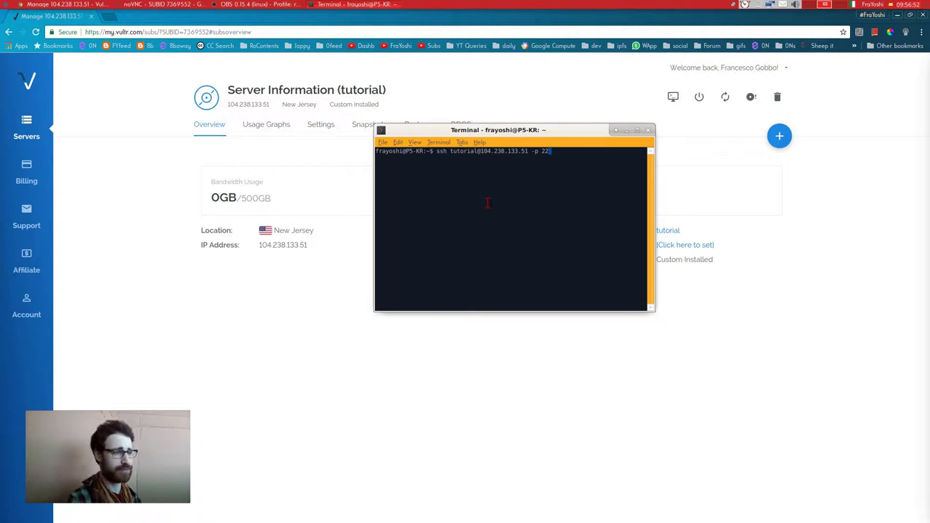
{"action": "key", "text": "Return"}
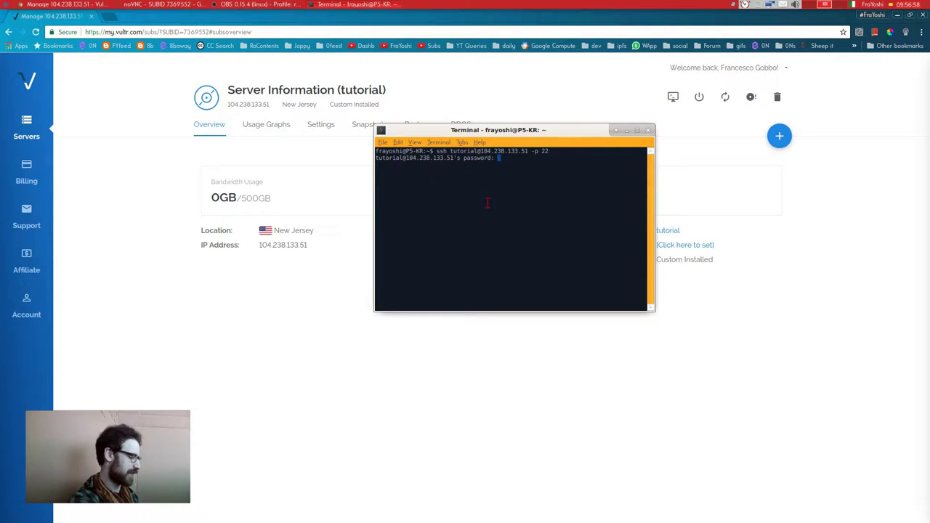
{"action": "key", "text": "Return"}
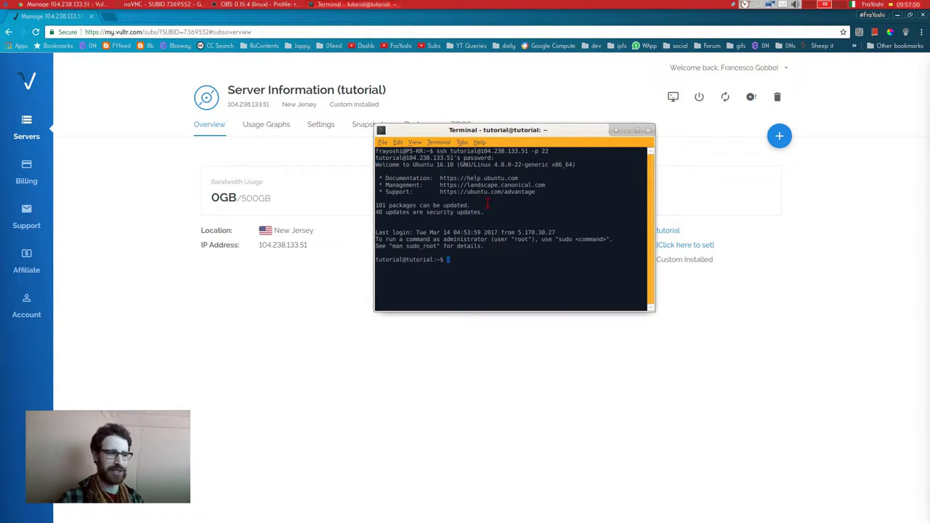
Step: Run top in the SSH session to examine the server's processes and memory, and quit it
{"action": "type", "text": "top"}
{"action": "key", "text": "Return"}
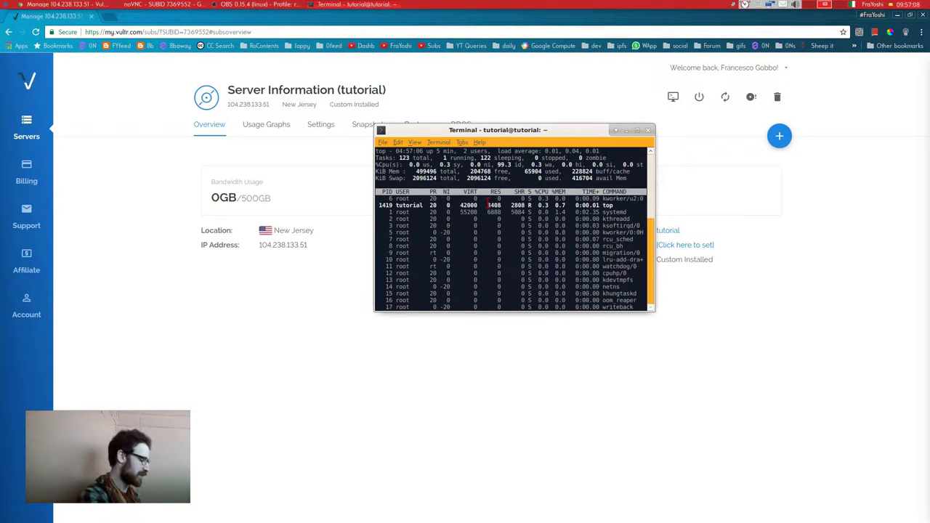
{"action": "type", "text": "q"}
{"action": "type", "text": "pin"}
{"action": "key", "text": "Tab"}
{"action": "key", "text": "Tab"}
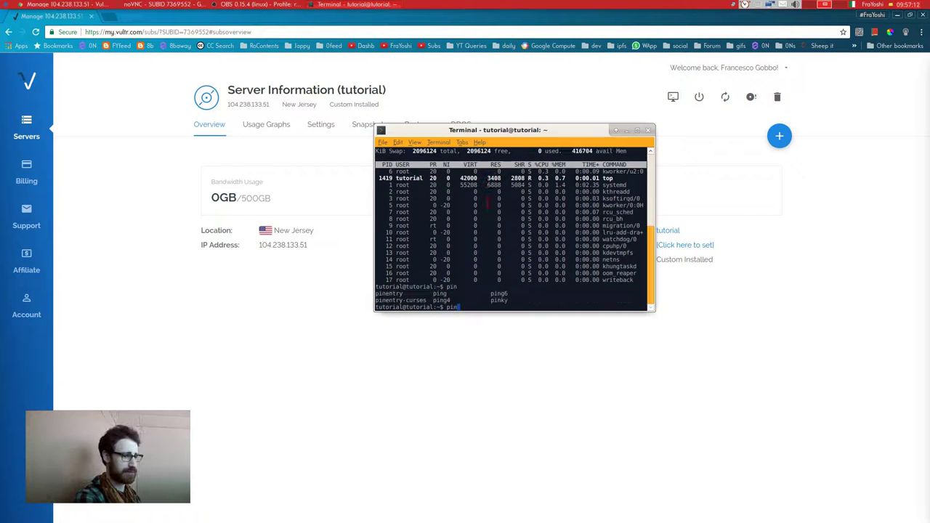
{"action": "type", "text": "g "}
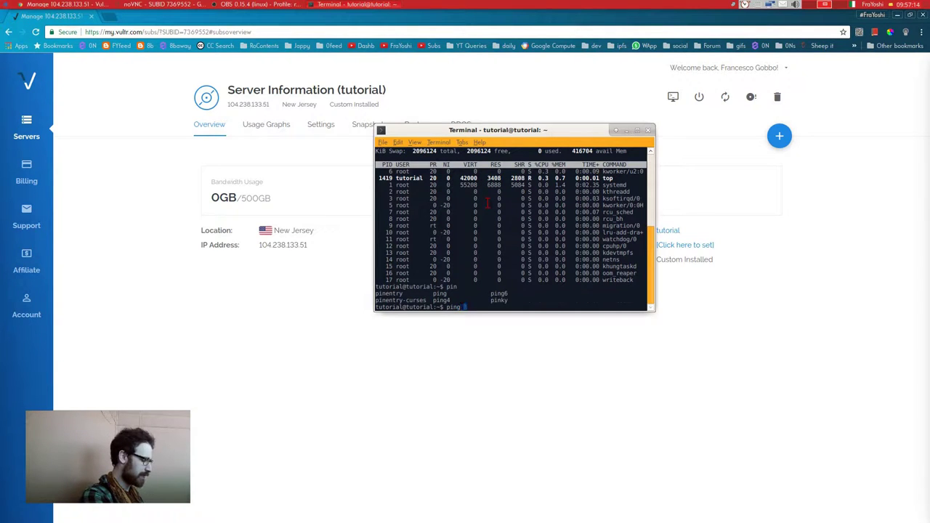
{"action": "type", "text": "http://"}
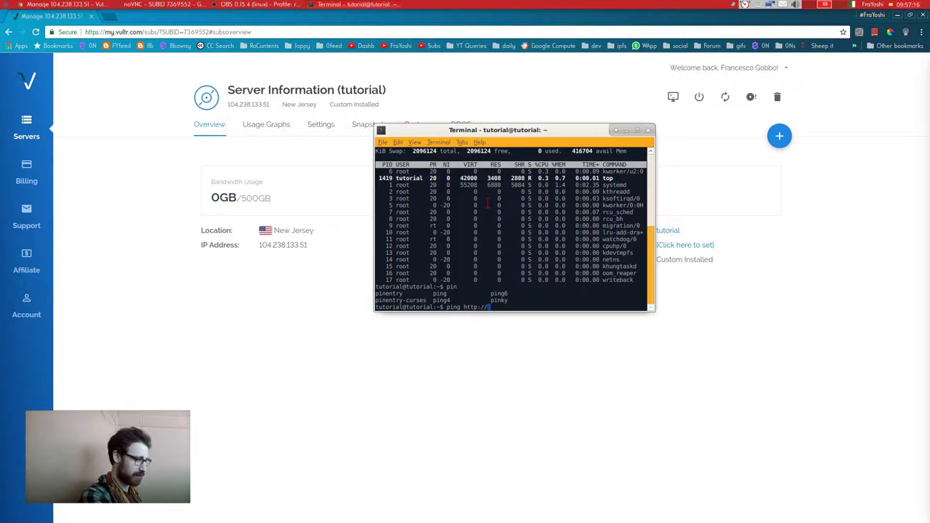
{"action": "type", "text": "goo"}
{"action": "type", "text": "om"}
{"action": "key", "text": "Return"}
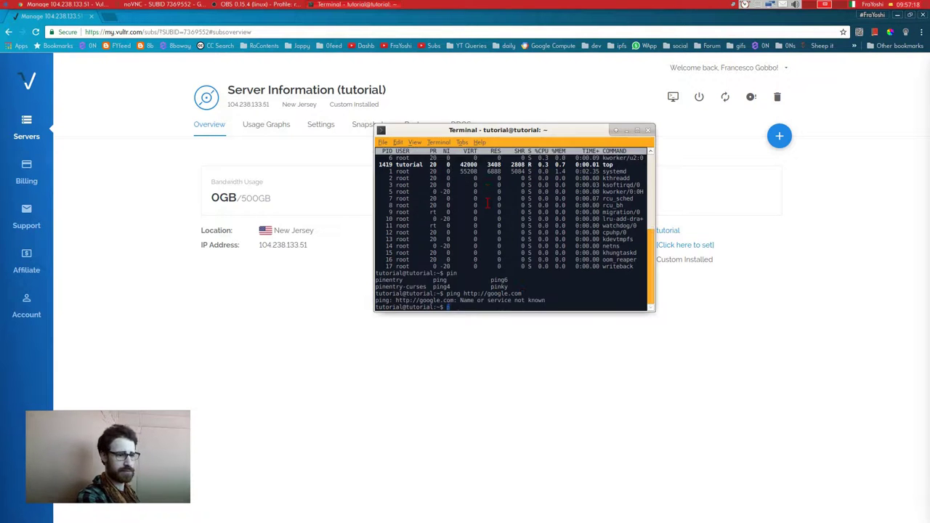
{"action": "type", "text": "ping http://www.google.com"}
{"action": "key", "text": "Return"}
{"action": "key", "text": "Up"}
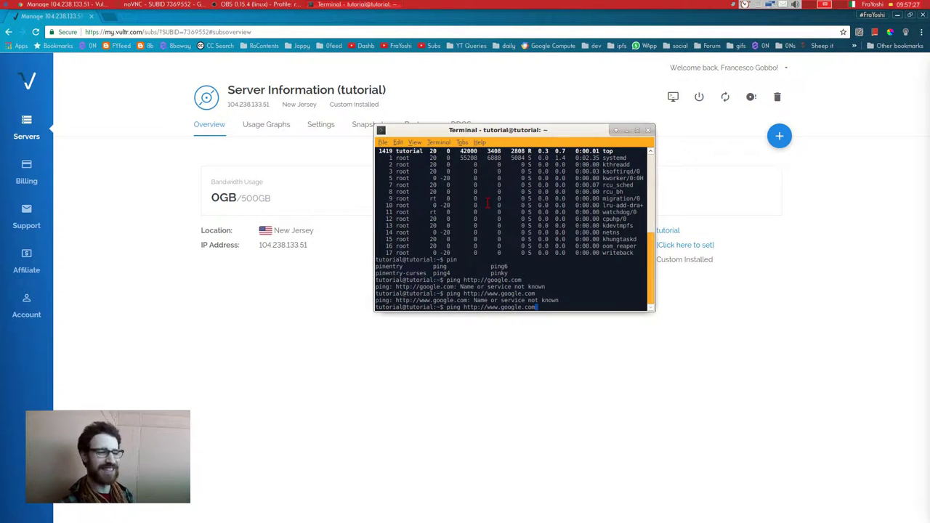
{"action": "key", "text": "BackSpace"}
{"action": "key", "text": "BackSpace"}
{"action": "key", "text": "BackSpace"}
{"action": "key", "text": "BackSpace"}
{"action": "key", "text": "BackSpace"}
{"action": "key", "text": "BackSpace"}
{"action": "key", "text": "BackSpace"}
{"action": "key", "text": "BackSpace"}
{"action": "key", "text": "BackSpace"}
{"action": "key", "text": "BackSpace"}
{"action": "key", "text": "BackSpace"}
{"action": "key", "text": "BackSpace"}
{"action": "key", "text": "BackSpace"}
{"action": "key", "text": "BackSpace"}
{"action": "key", "text": "BackSpace"}
{"action": "key", "text": "BackSpace"}
{"action": "key", "text": "BackSpace"}
{"action": "key", "text": "BackSpace"}
{"action": "key", "text": "BackSpace"}
{"action": "key", "text": "BackSpace"}
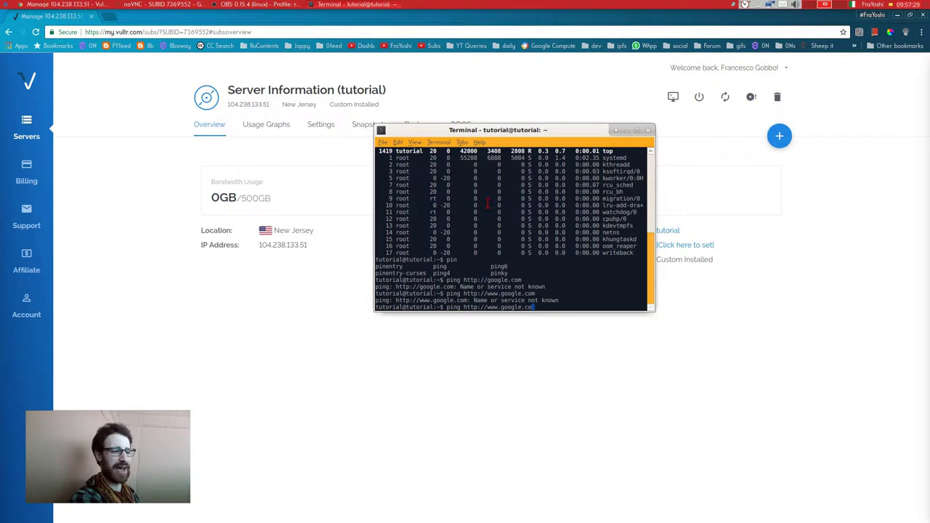
{"action": "type", "text": "wget "}
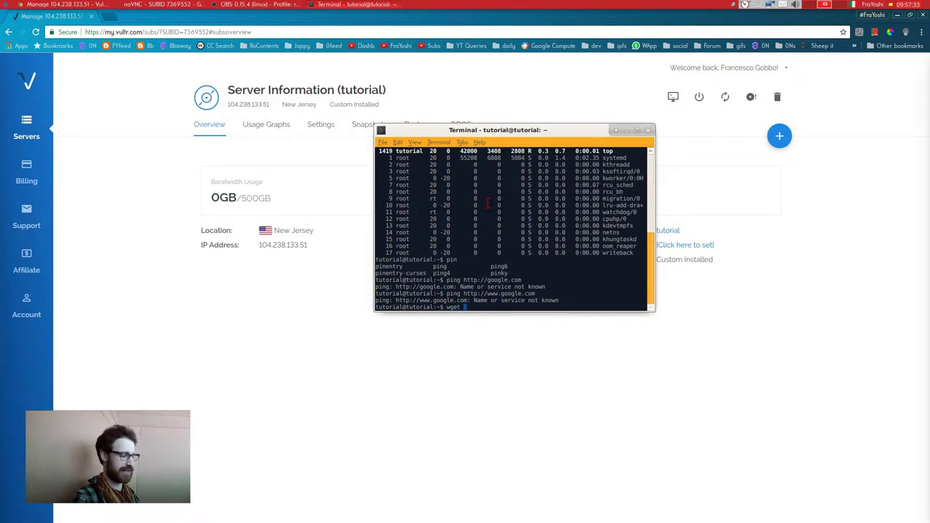
{"action": "type", "text": "ht"}
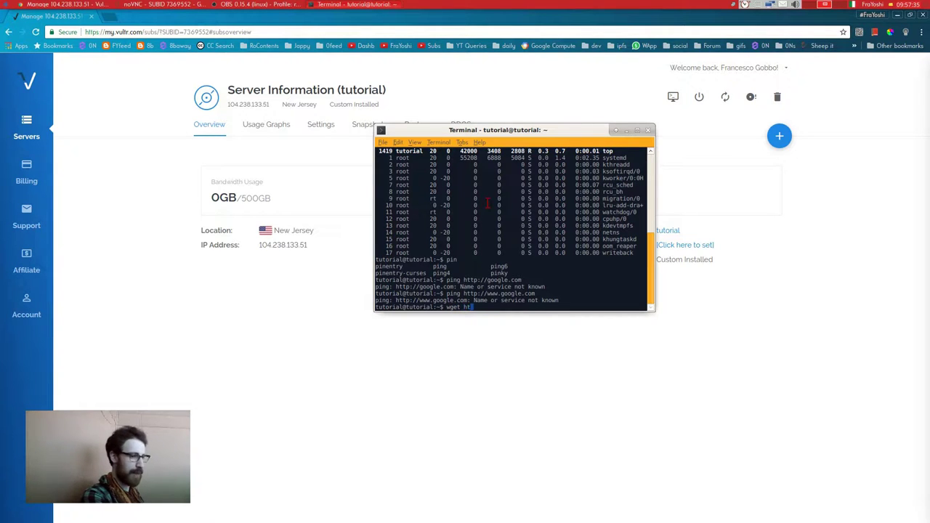
{"action": "type", "text": "tp://"}
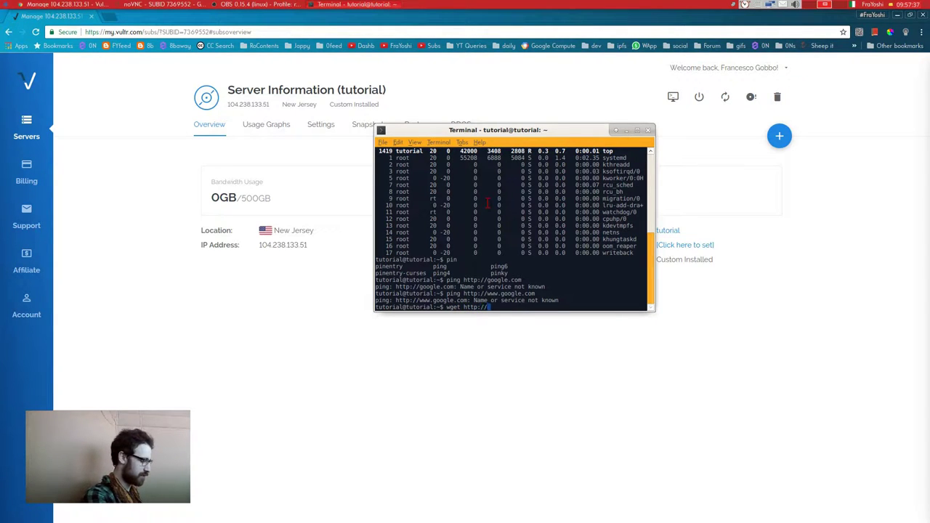
{"action": "type", "text": "fgobbo.com"}
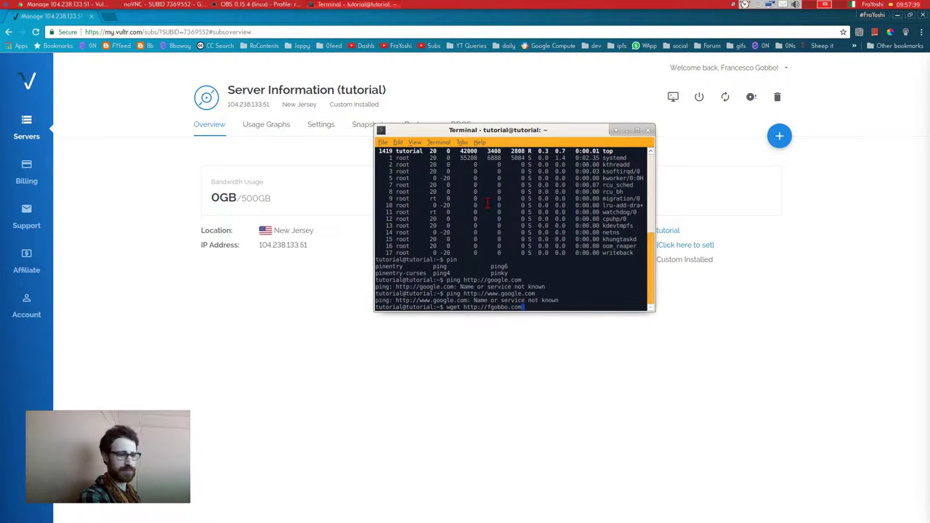
{"action": "key", "text": "Return"}
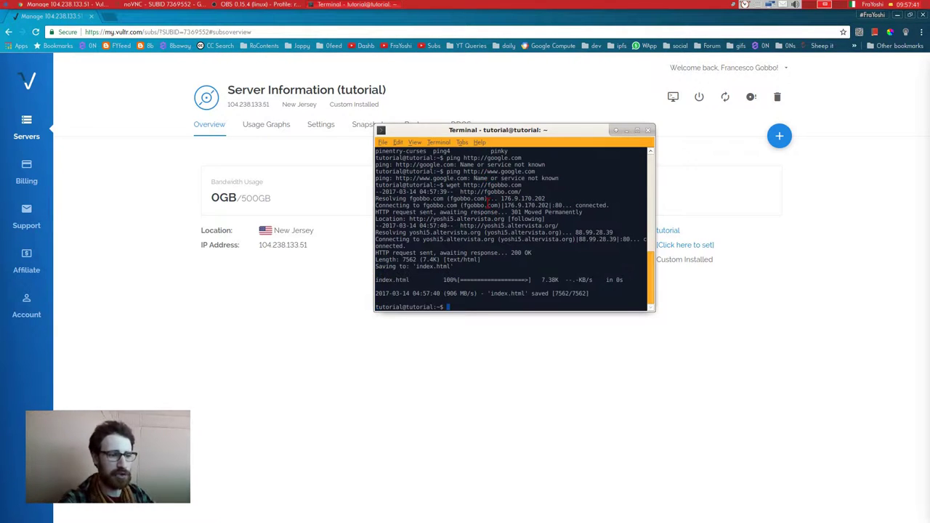
Step: List the home folder's files, change to the root directory / and list its contents
{"action": "type", "text": "ls"}
{"action": "key", "text": "Return"}
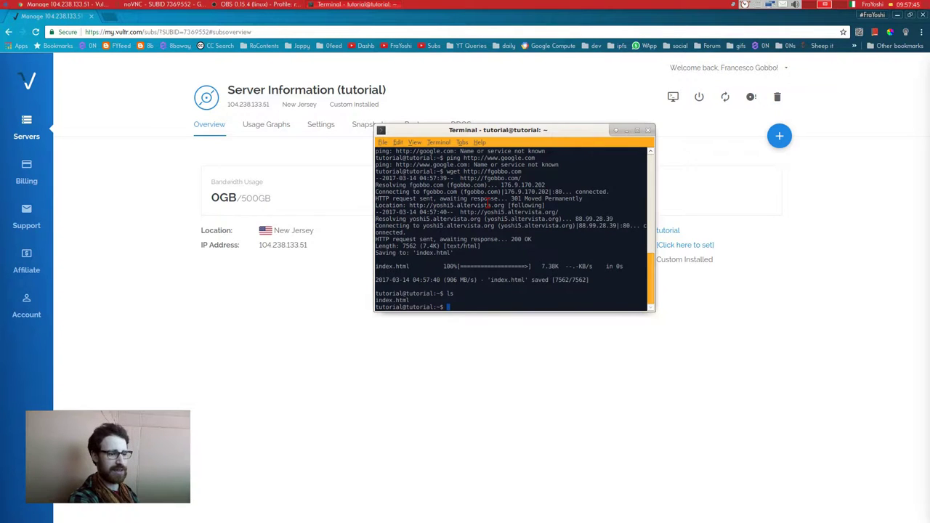
{"action": "type", "text": "cd /"}
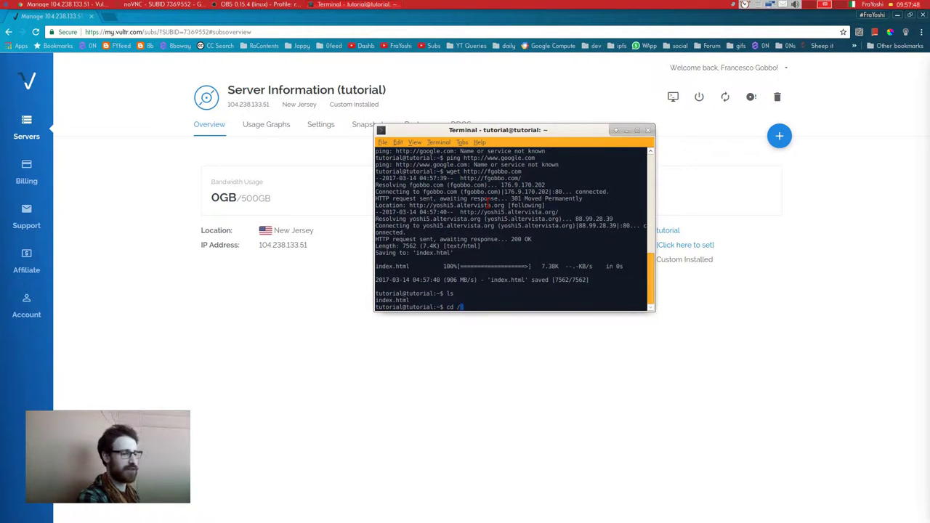
{"action": "key", "text": "Return"}
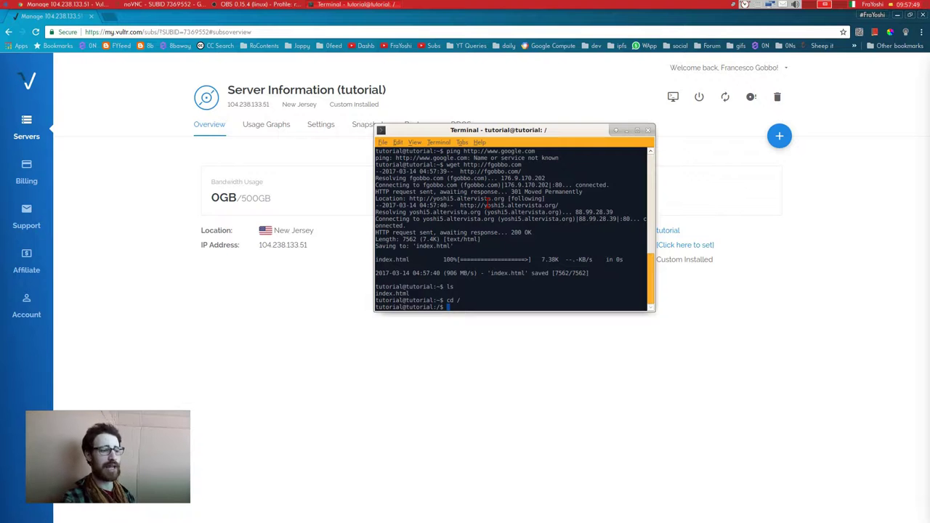
{"action": "type", "text": "ls"}
{"action": "key", "text": "Return"}
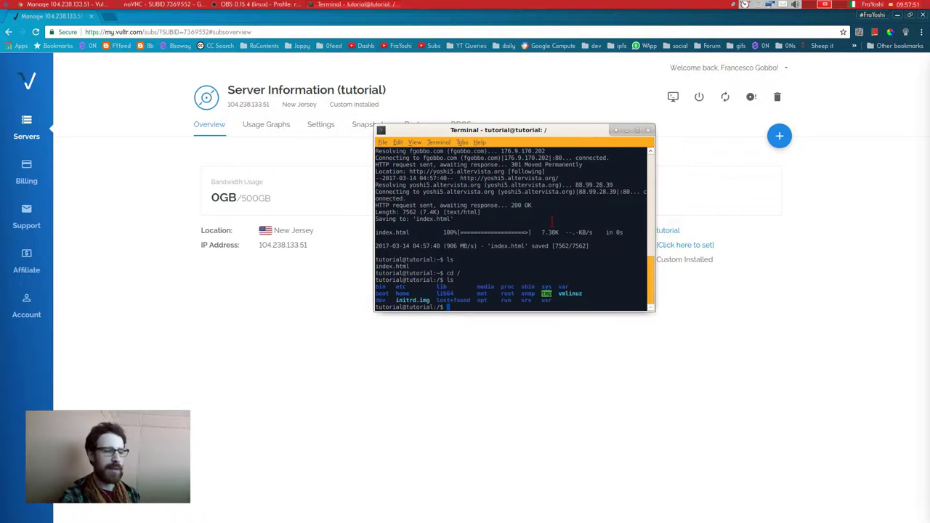
Step: Move the terminal clear of the server details and check the English (US) entry among the system's keyboard layouts
{"action": "left_click_drag", "start_coordinate": [525, 130], "coordinate": [321, 78]}
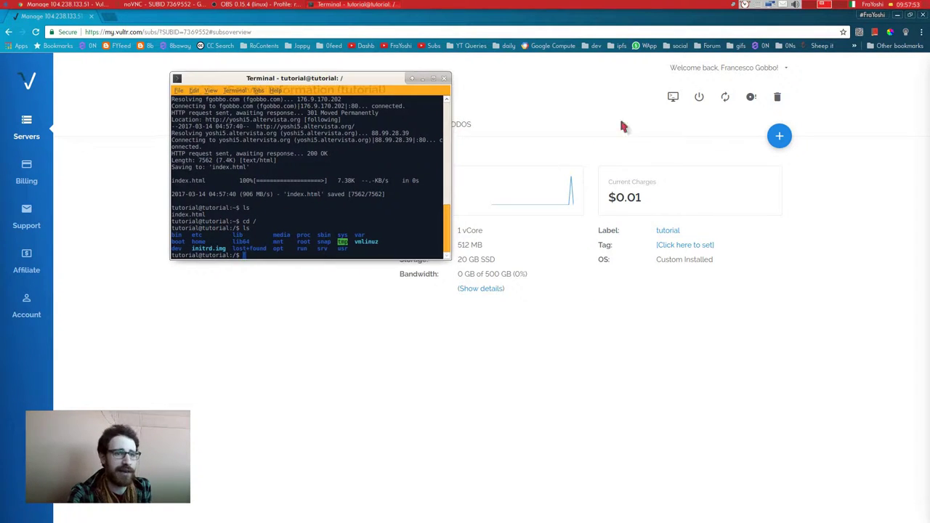
{"action": "left_click", "coordinate": [851, 5]}
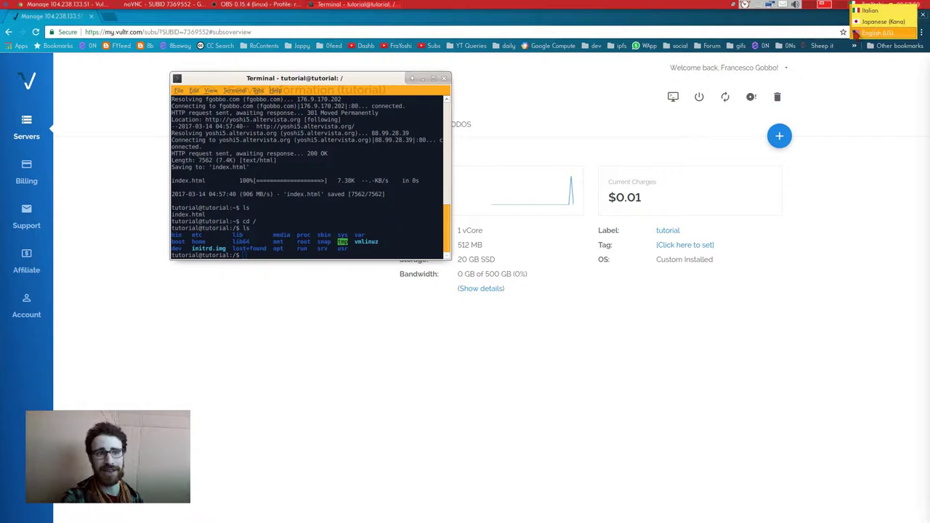
{"action": "left_click", "coordinate": [856, 33]}
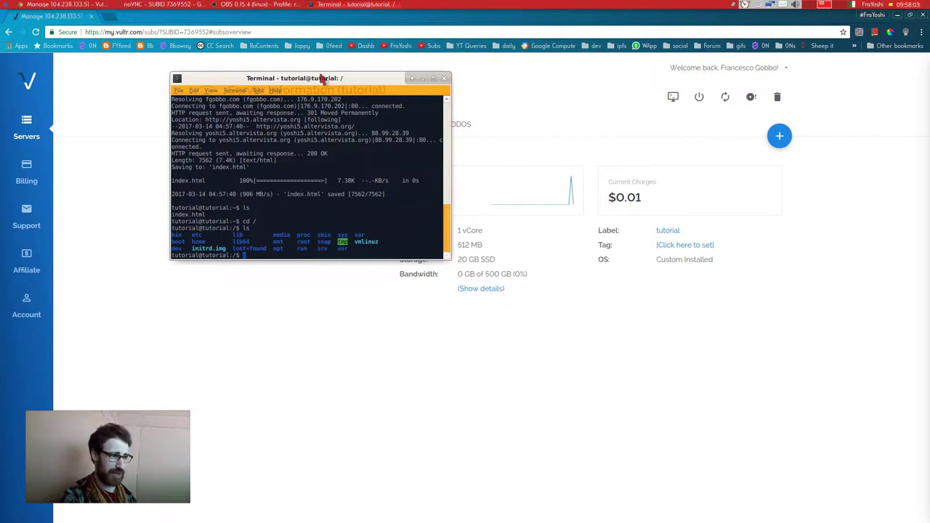
Step: Move the terminal away from the server's title and overview details and end the SSH session with exit
{"action": "left_click_drag", "start_coordinate": [321, 77], "coordinate": [620, 99]}
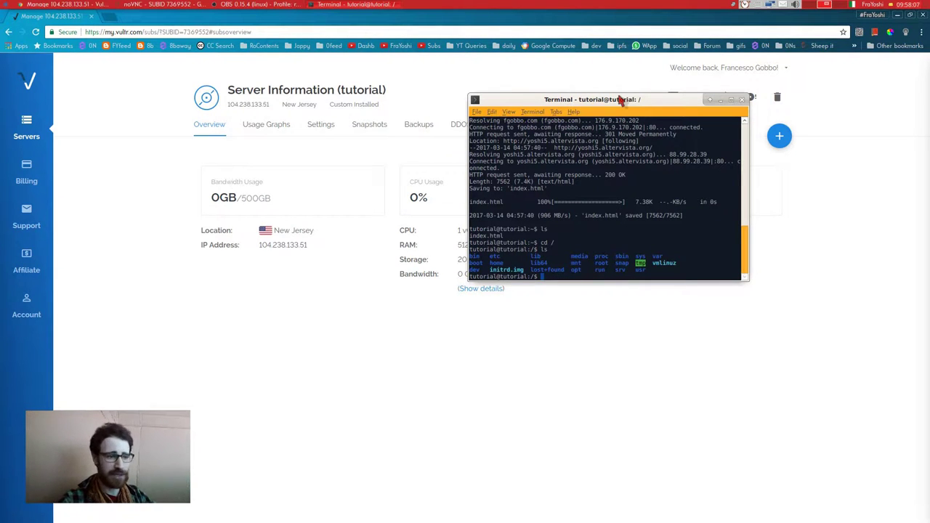
{"action": "type", "text": "e"}
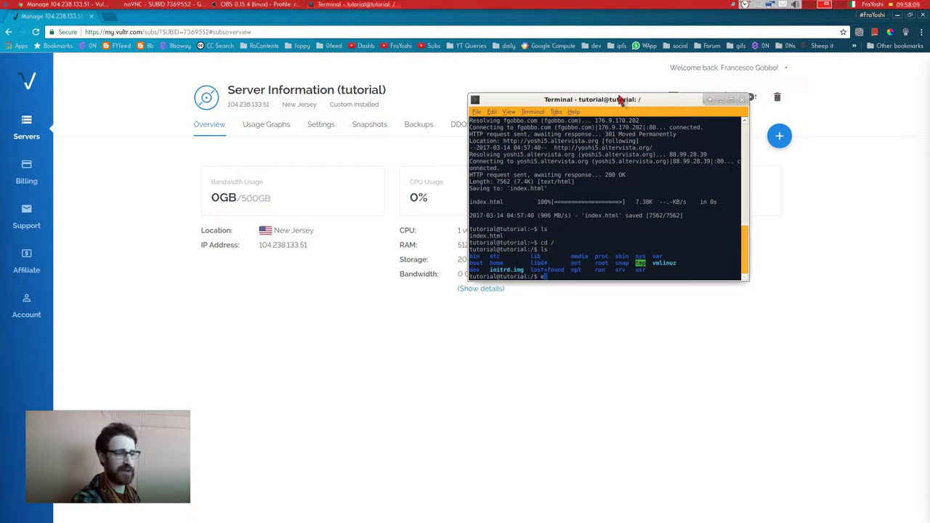
{"action": "type", "text": "xit"}
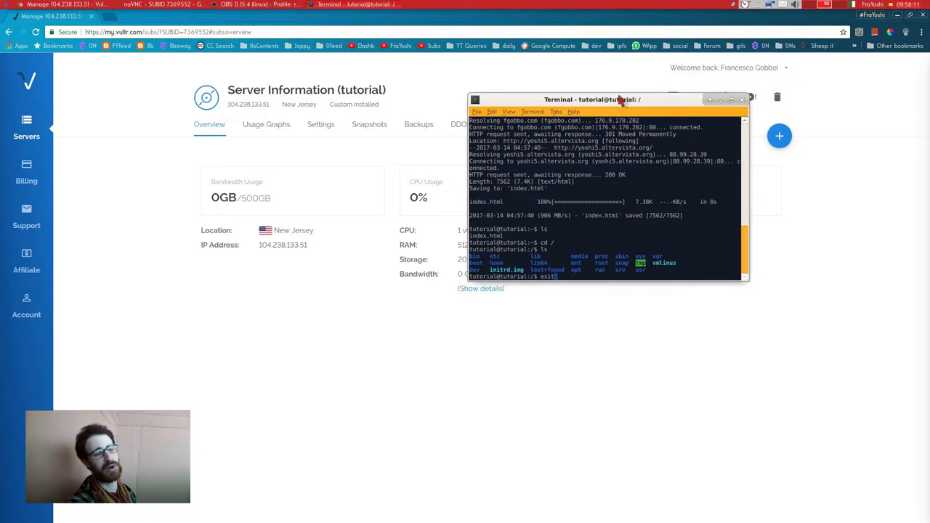
{"action": "key", "text": "Return"}
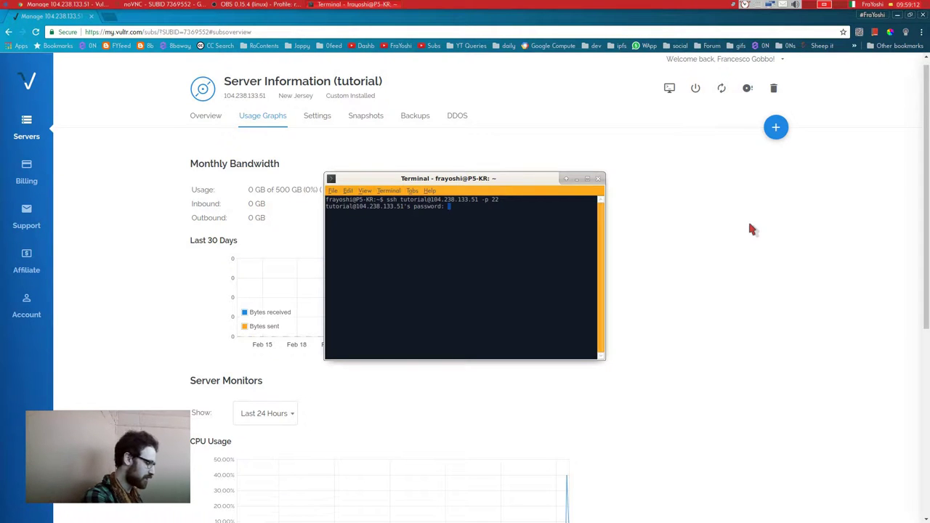
Step: Submit the account password to log in to the server over SSH and list its disk space with df -h
{"action": "key", "text": "Return"}
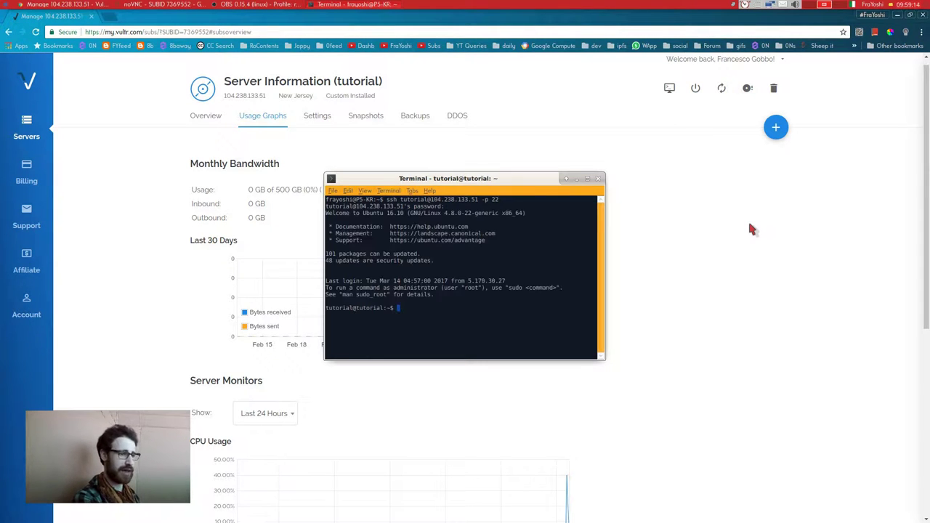
{"action": "type", "text": "df "}
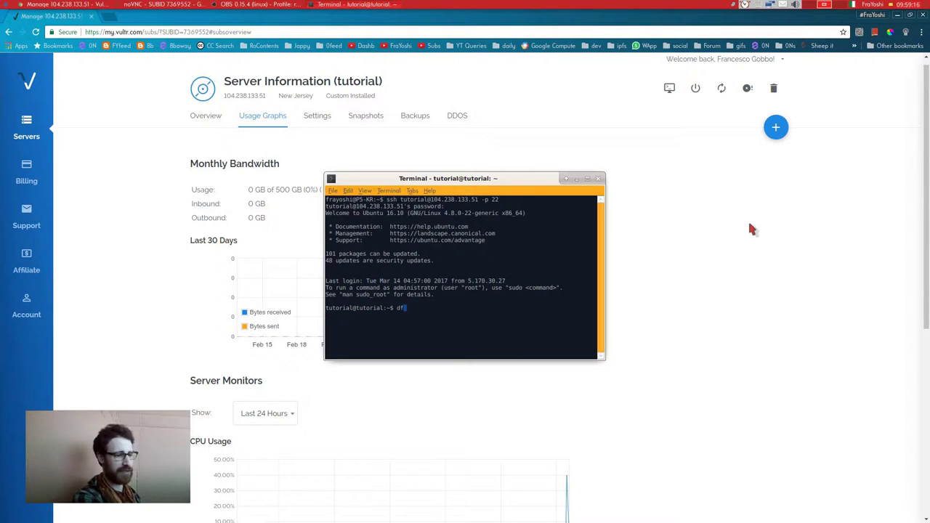
{"action": "type", "text": "-h"}
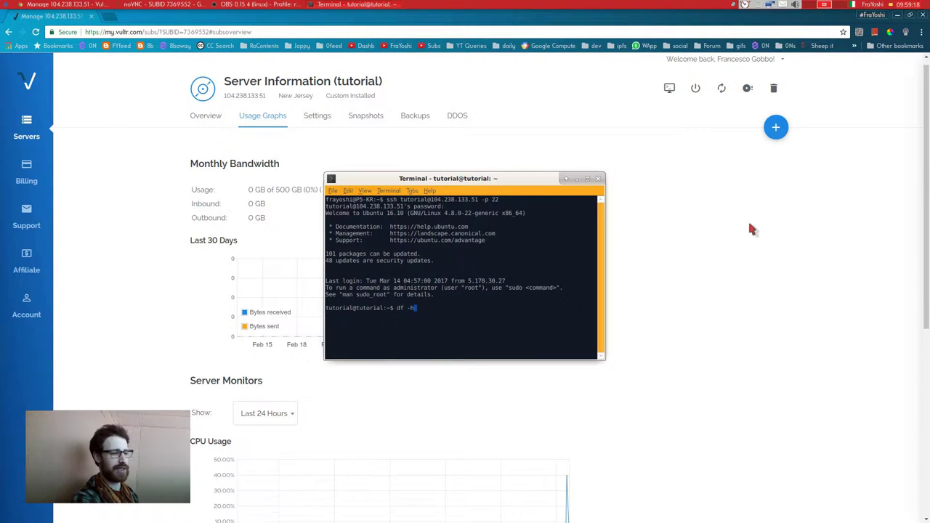
{"action": "key", "text": "Return"}
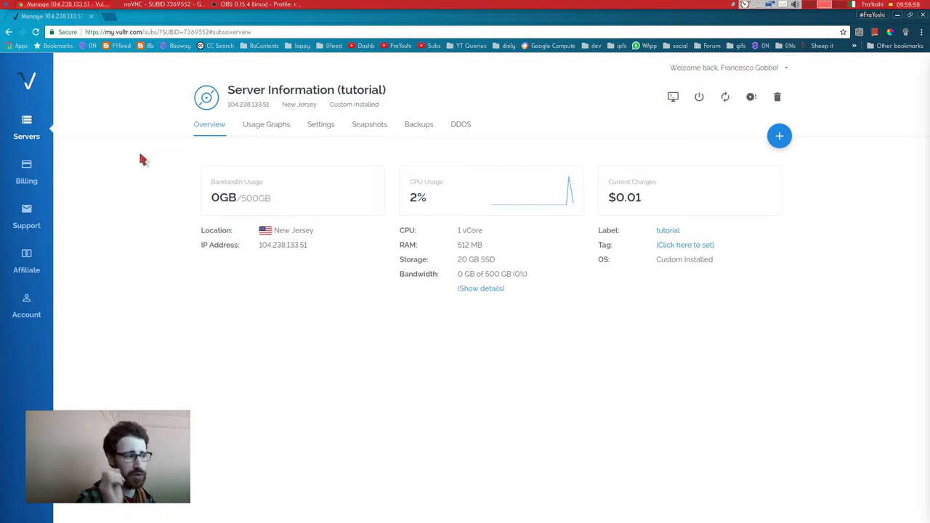
Step: Examine the Bandwidth Usage figure and its monthly allowance in the server overview
{"action": "left_click_drag", "start_coordinate": [282, 198], "coordinate": [242, 198]}
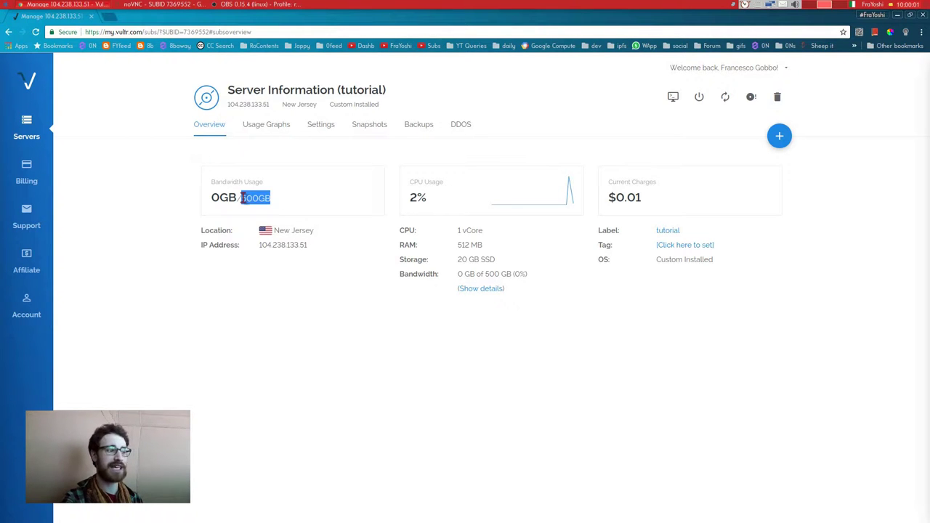
{"action": "double_click", "coordinate": [275, 204]}
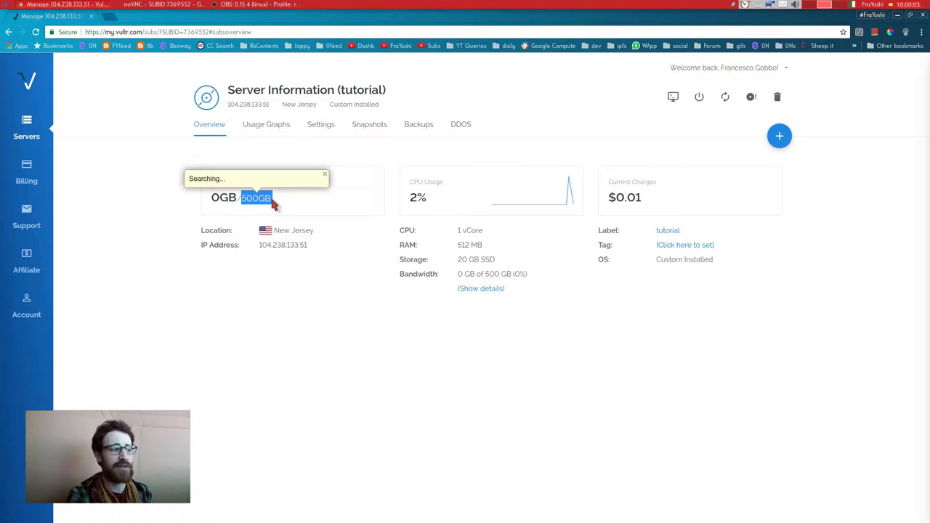
{"action": "left_click", "coordinate": [277, 205]}
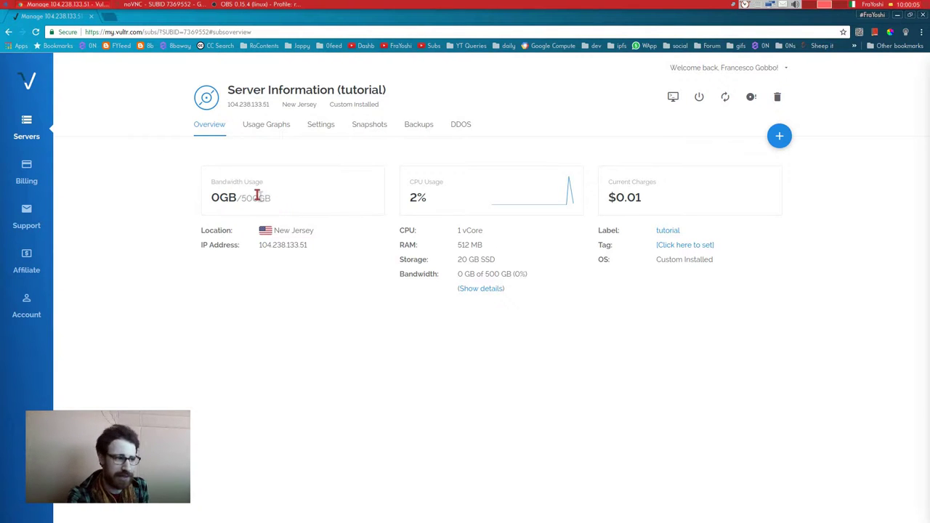
{"action": "left_click_drag", "start_coordinate": [193, 189], "coordinate": [312, 189]}
{"action": "left_click", "coordinate": [314, 190]}
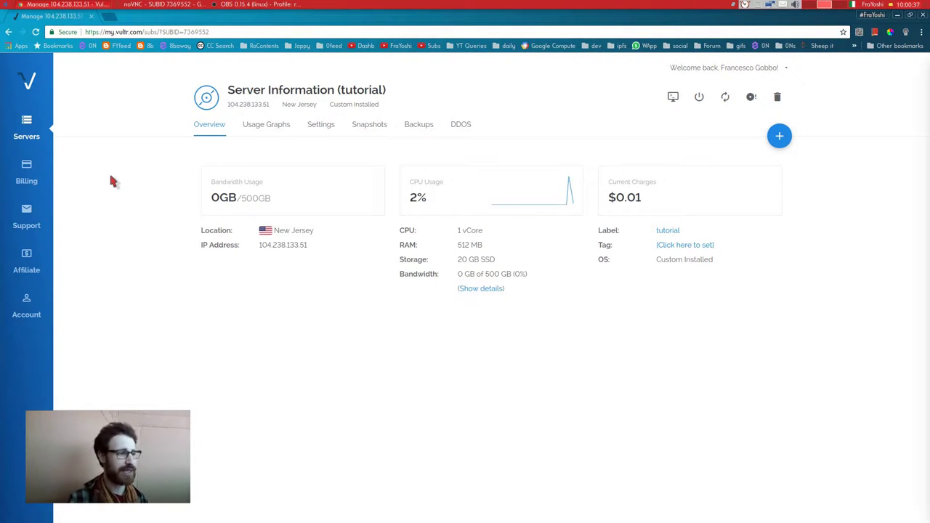
Step: Close the old noVNC console window and open a new maximized console for the server
{"action": "left_click", "coordinate": [154, 5]}
{"action": "left_click", "coordinate": [925, 16]}
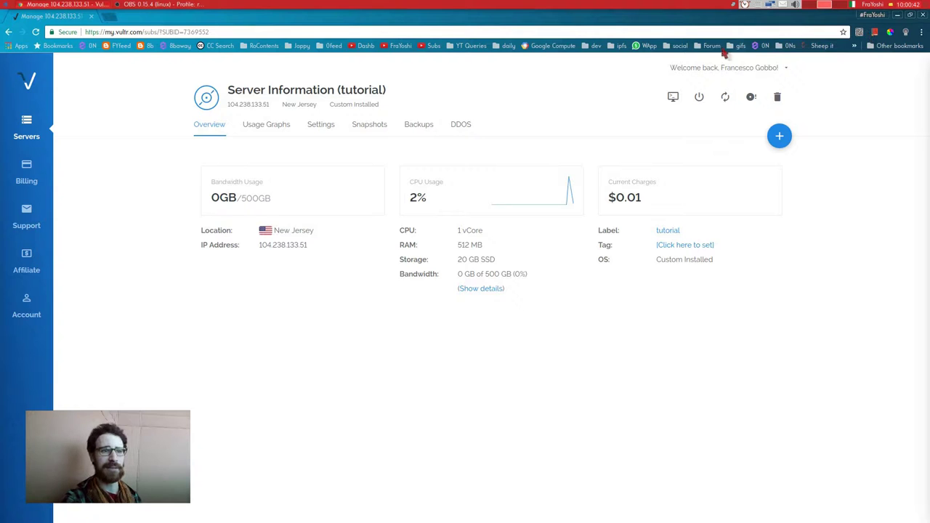
{"action": "left_click", "coordinate": [673, 97]}
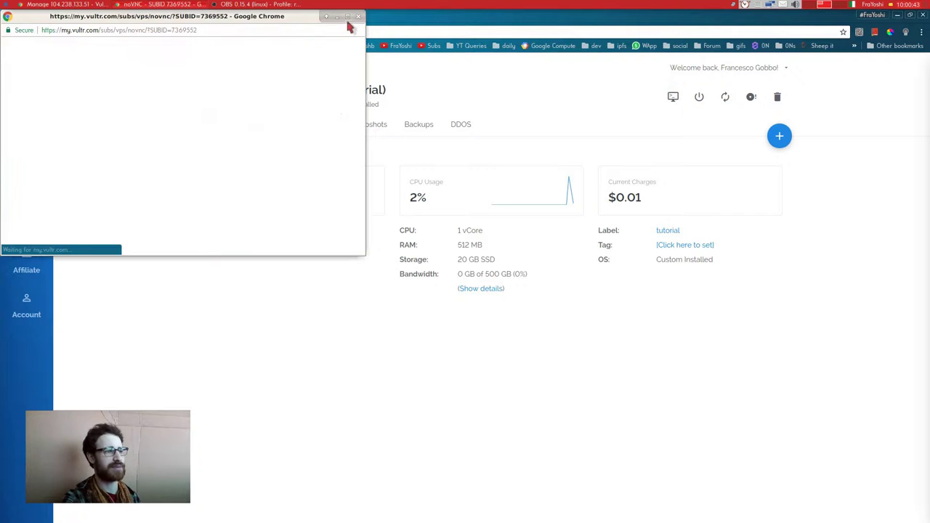
{"action": "double_click", "coordinate": [351, 18]}
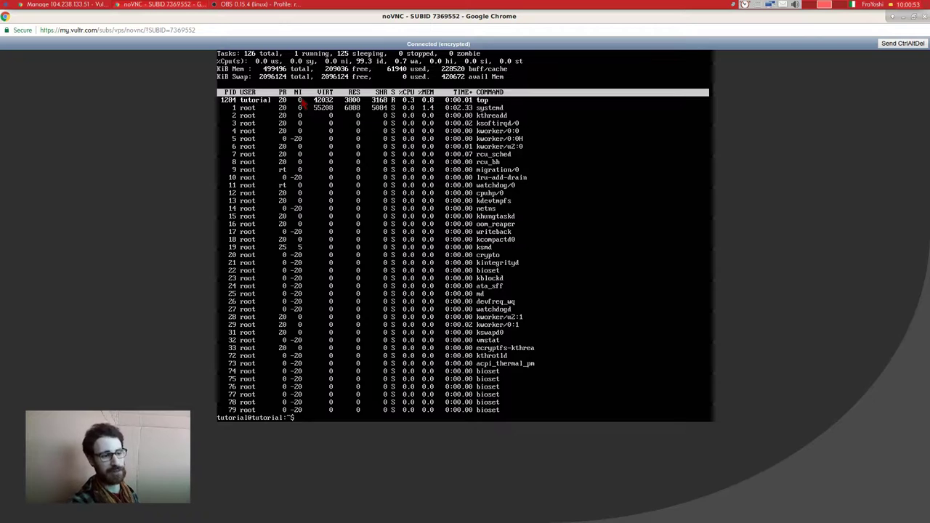
Step: Run sudo apt update && sudo apt upgrade with the sudo password, accept the upgrade with y, and close the console window
{"action": "type", "text": "sudo apt "}
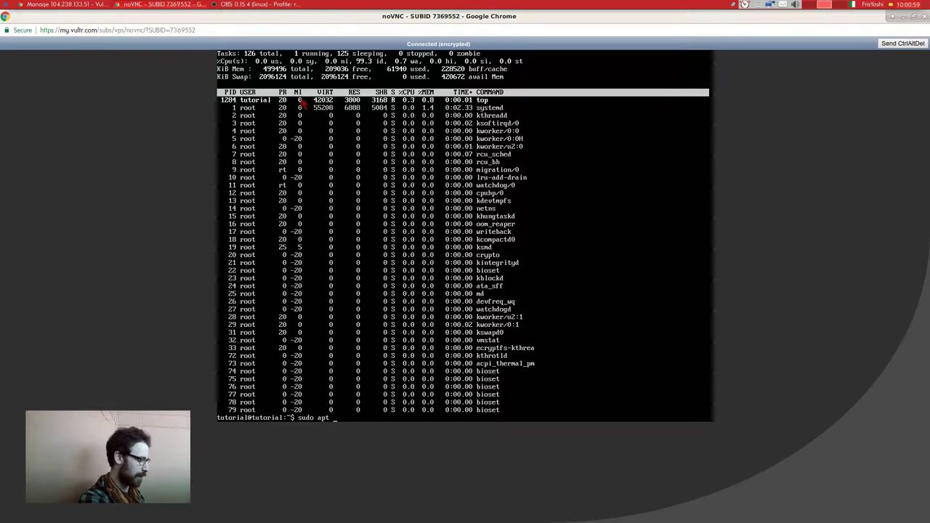
{"action": "type", "text": "update && sudo apt u"}
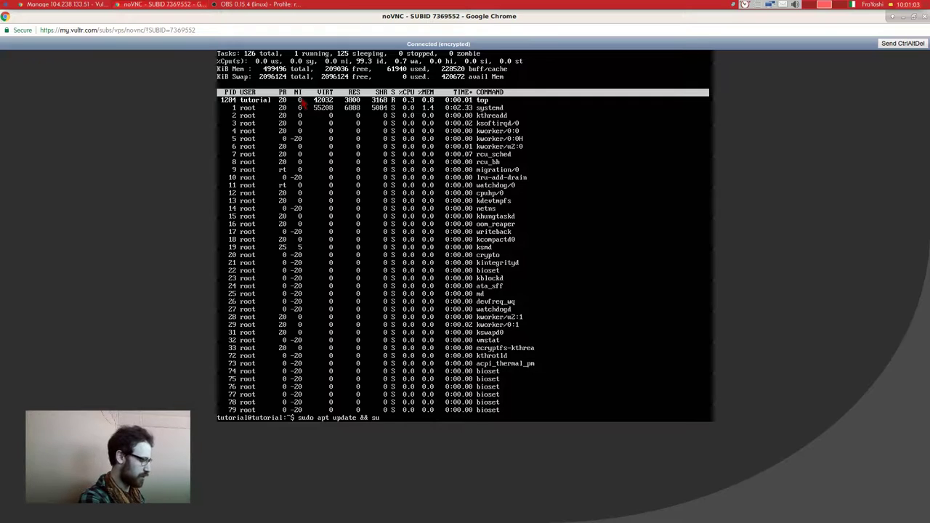
{"action": "type", "text": "pgrade"}
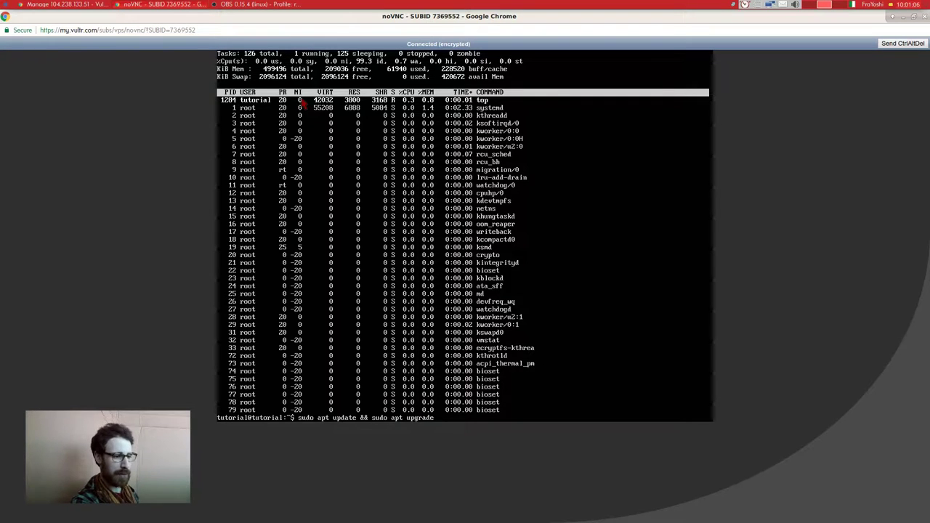
{"action": "key", "text": "Return"}
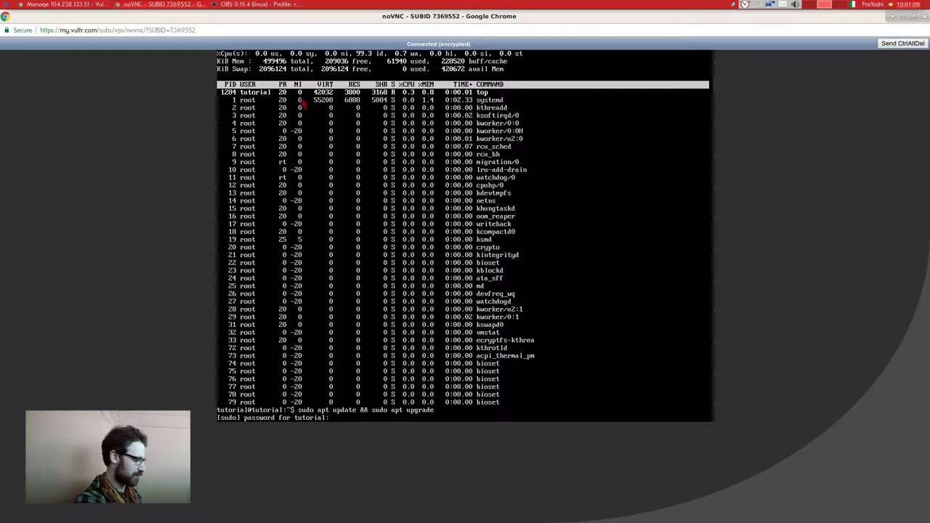
{"action": "key", "text": "Return"}
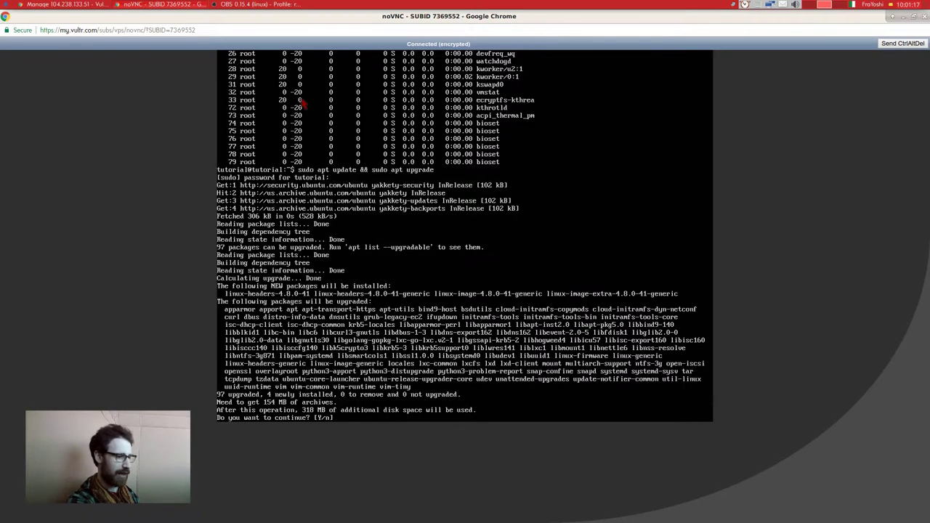
{"action": "type", "text": "y"}
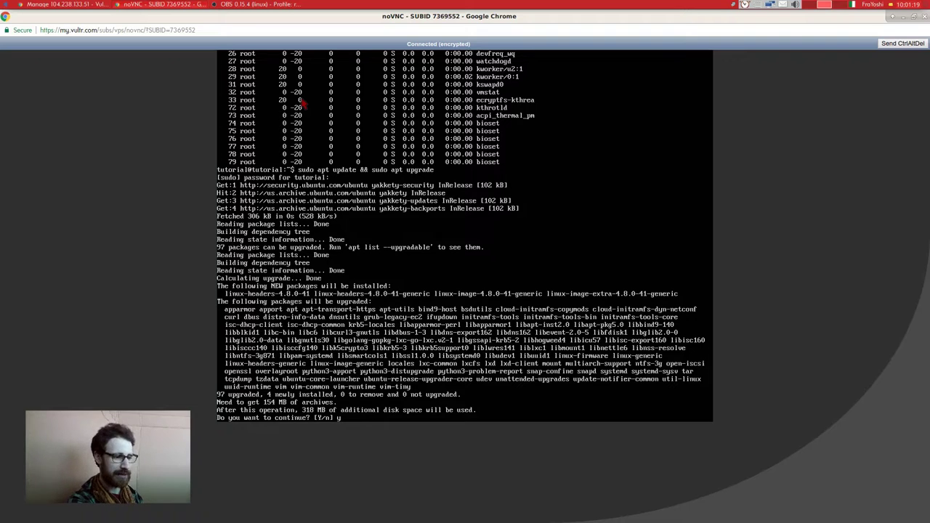
{"action": "key", "text": "Return"}
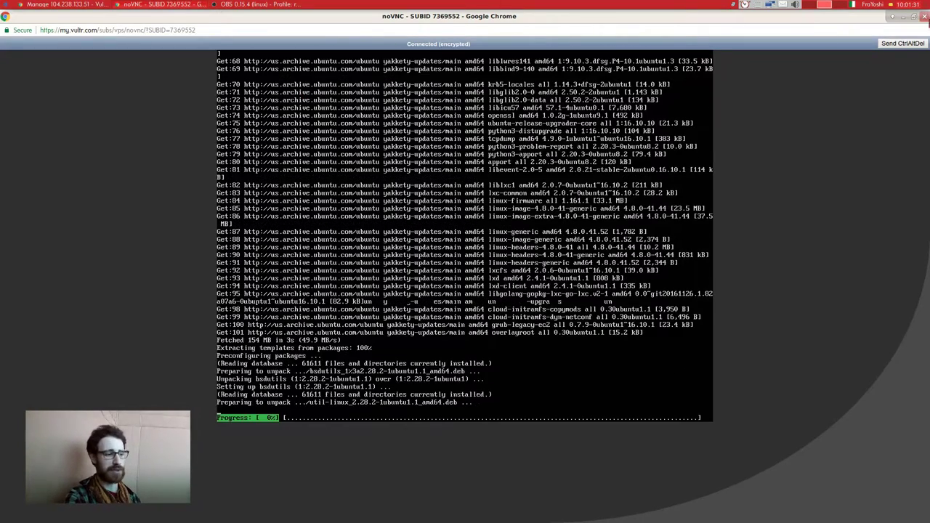
{"action": "key", "text": "ctrl+w"}
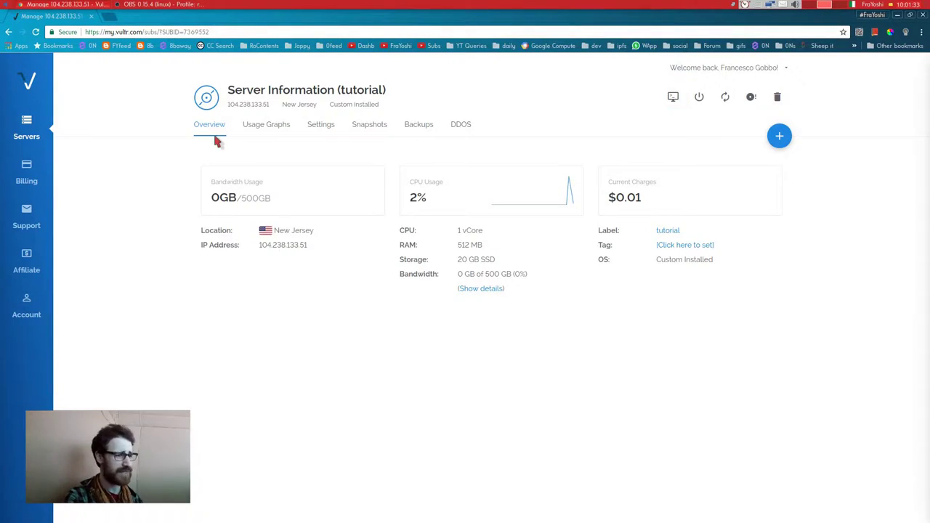
Step: Reload the server page and examine its usage graphs for monthly bandwidth, CPU, disk operations and network
{"action": "left_click", "coordinate": [245, 32]}
{"action": "key", "text": "Return"}
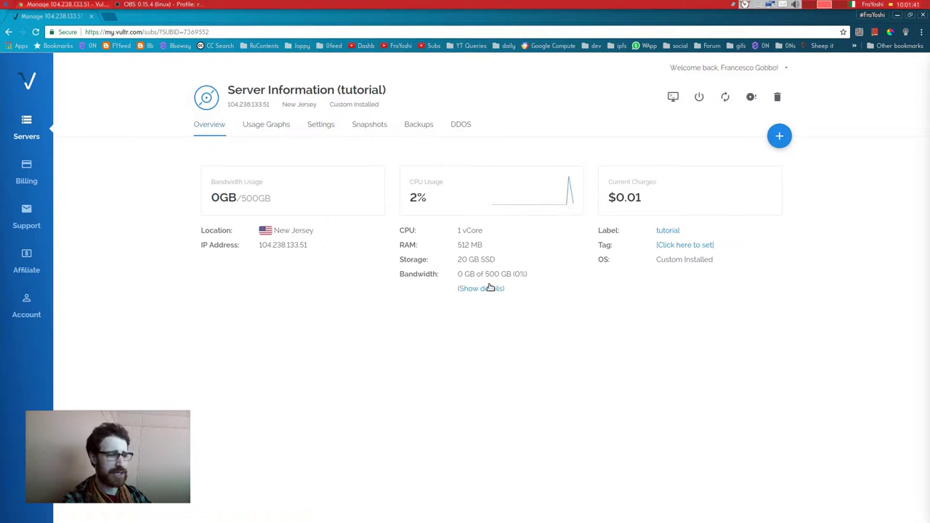
{"action": "left_click", "coordinate": [482, 289]}
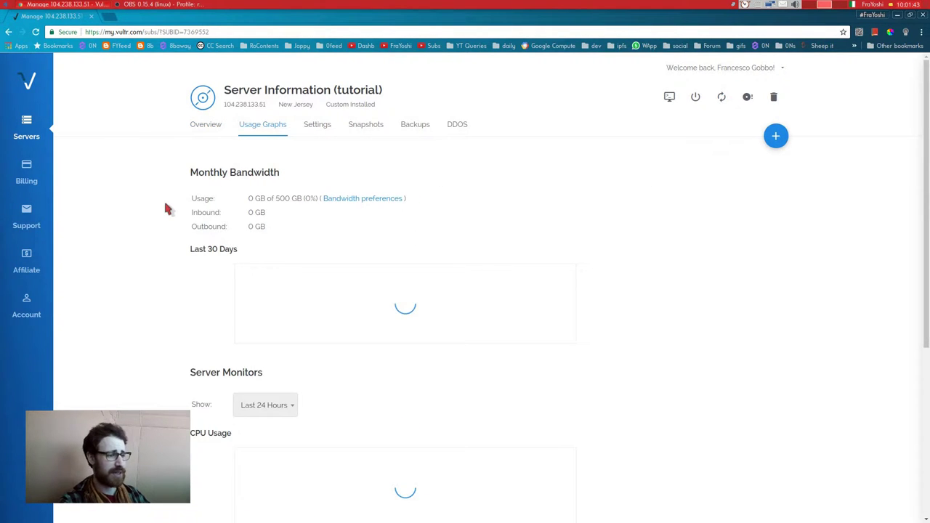
{"action": "scroll", "coordinate": [149, 228], "scroll_direction": "down", "scroll_amount": 3}
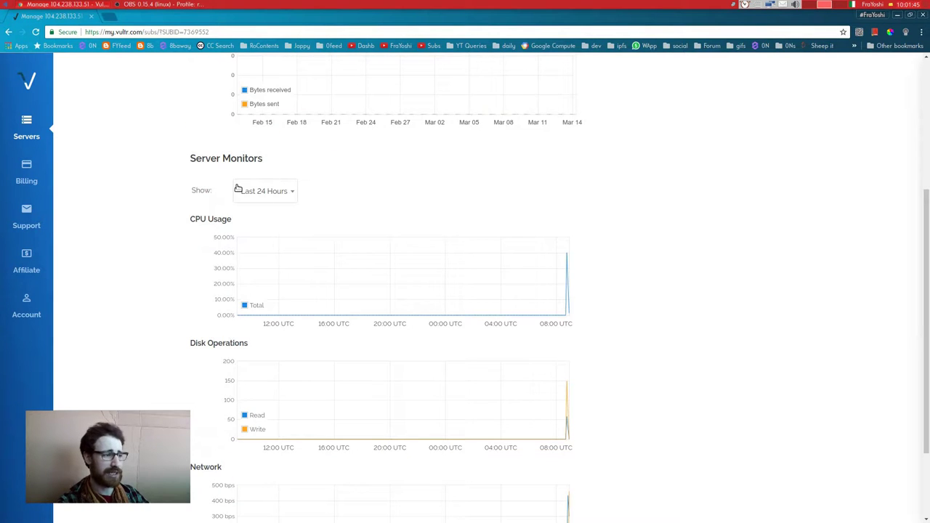
{"action": "scroll", "coordinate": [218, 291], "scroll_direction": "down", "scroll_amount": 2}
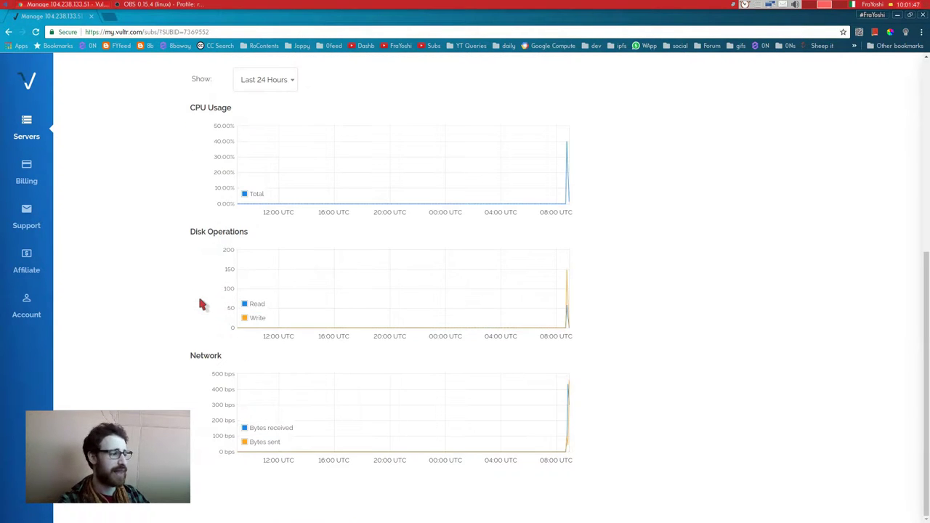
{"action": "scroll", "coordinate": [203, 301], "scroll_direction": "up", "scroll_amount": 5}
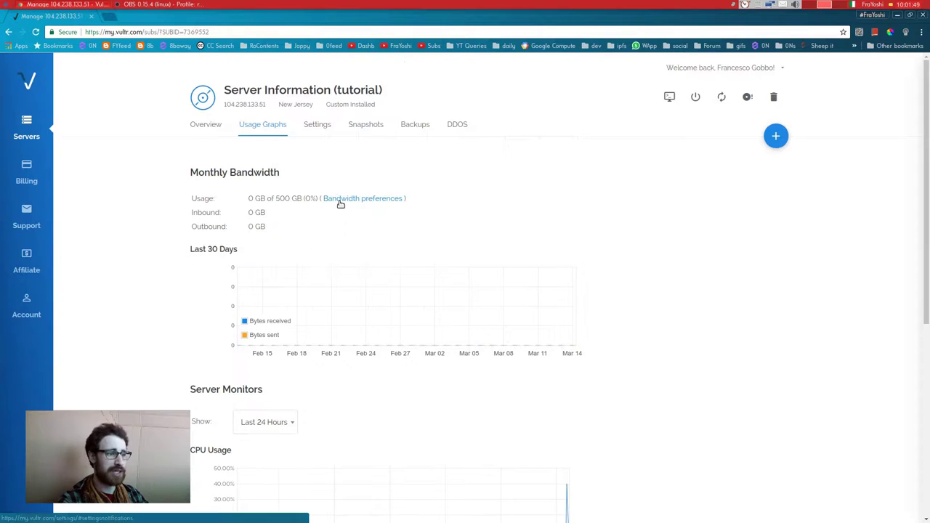
Step: Open the account's bandwidth preferences and check the server-stop threshold and the explanation of e-mails on bandwidth usage
{"action": "left_click", "coordinate": [350, 201]}
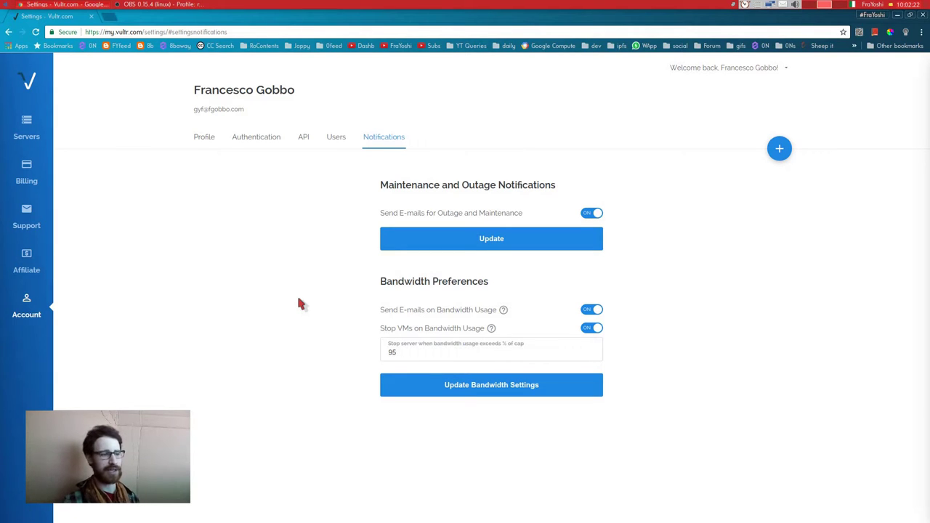
{"action": "left_click", "coordinate": [406, 350]}
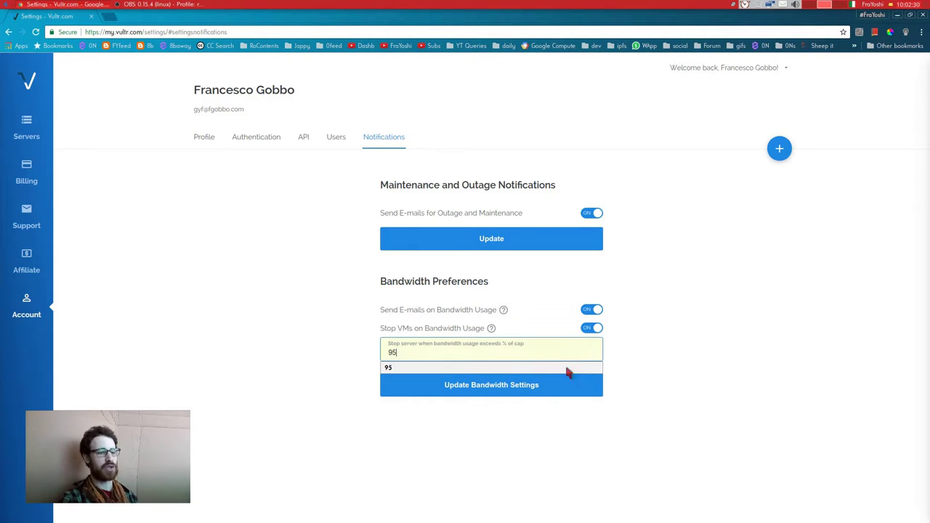
{"action": "mouse_move", "coordinate": [503, 311]}
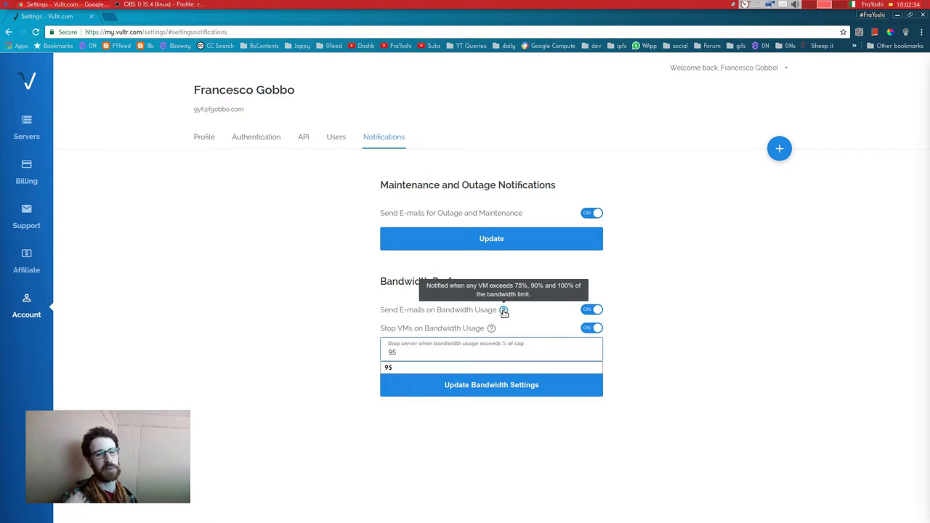
{"action": "left_click", "coordinate": [201, 224]}
Step: Open the tutorial server from the server list and destroy it, confirming with YES
{"action": "left_click", "coordinate": [29, 128]}
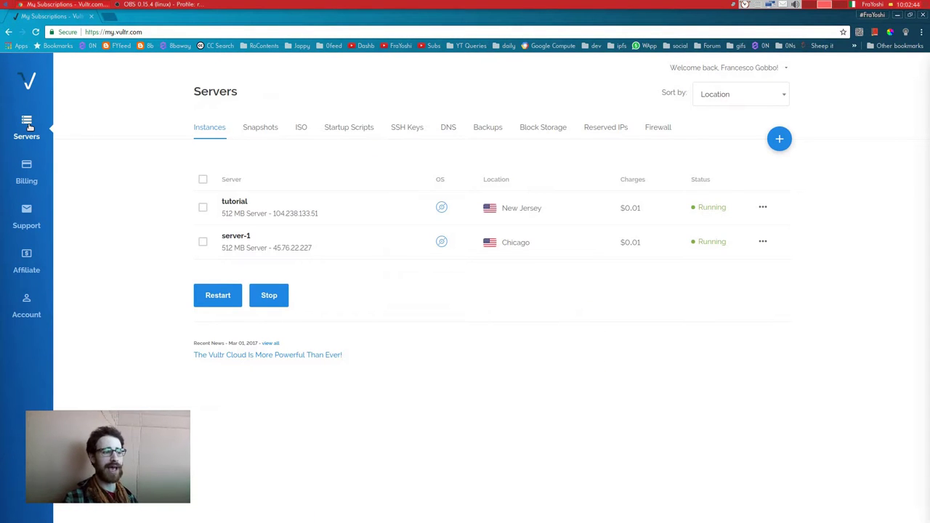
{"action": "left_click", "coordinate": [234, 201]}
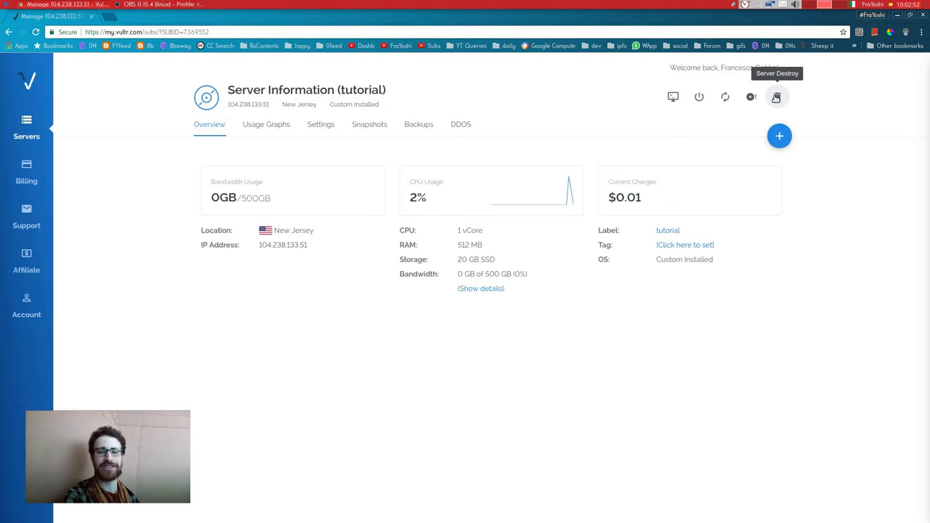
{"action": "left_click", "coordinate": [776, 98]}
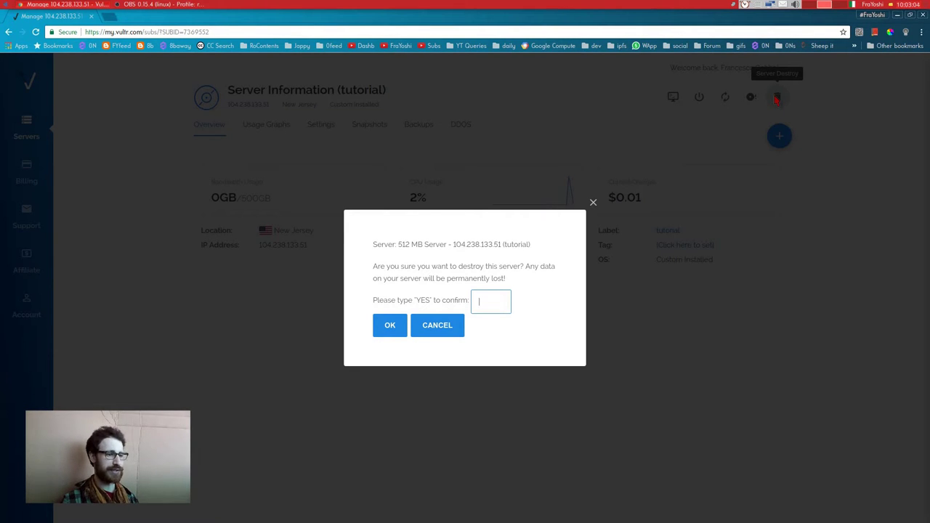
{"action": "type", "text": "YES"}
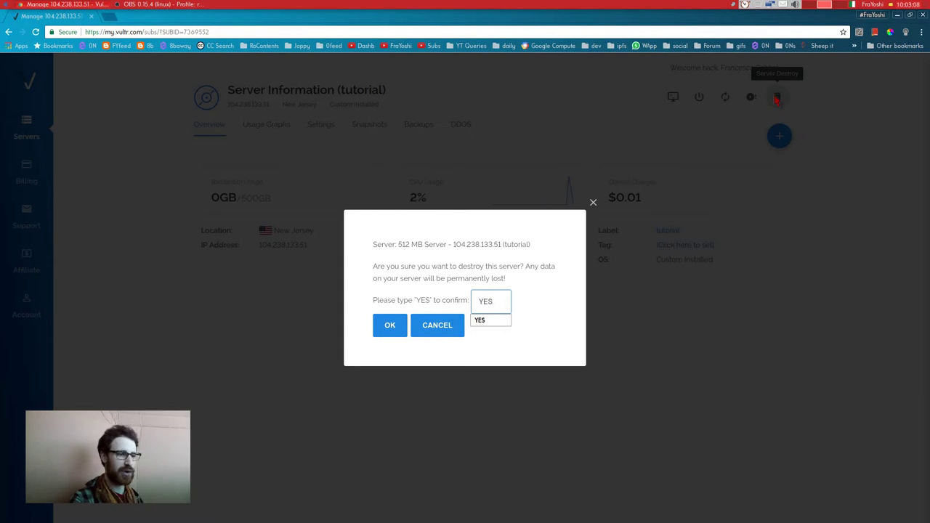
{"action": "left_click", "coordinate": [432, 289]}
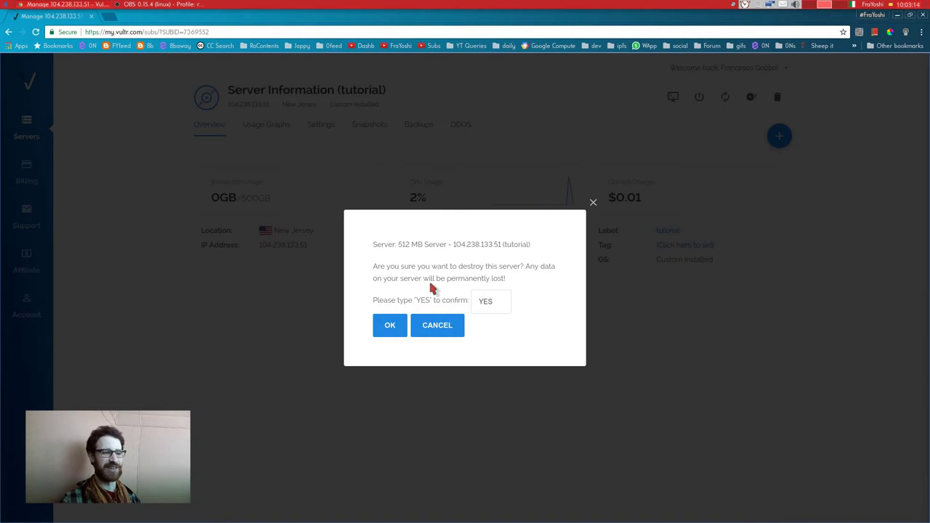
{"action": "left_click", "coordinate": [390, 332]}
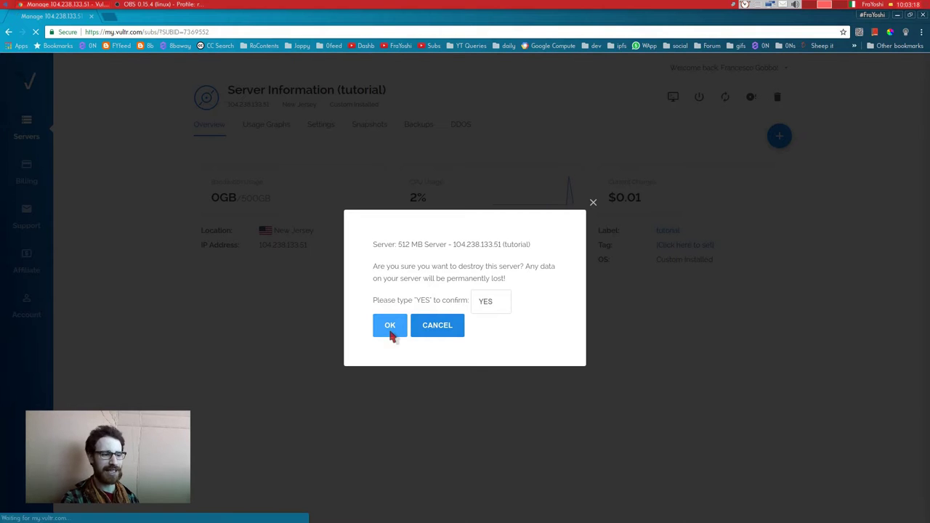